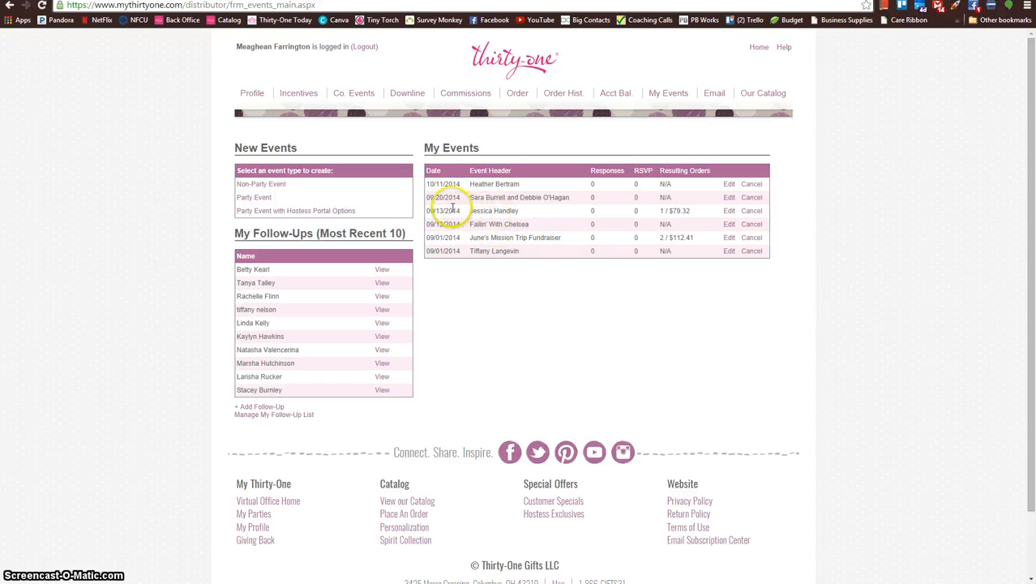
Step: Open the 09/13/2014 event that has one resulting order, create its event order, and save the host information
click(730, 211)
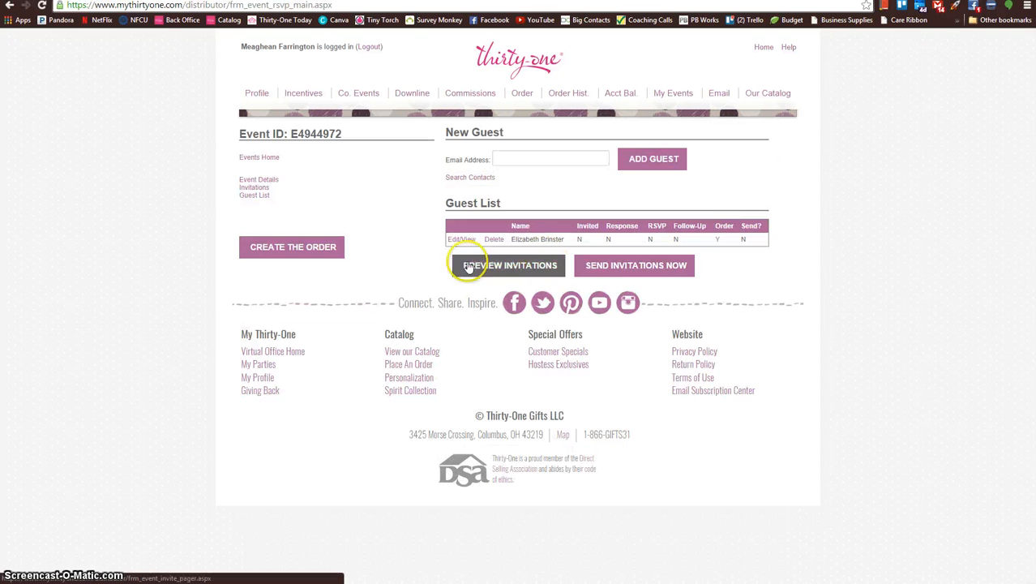
click(303, 246)
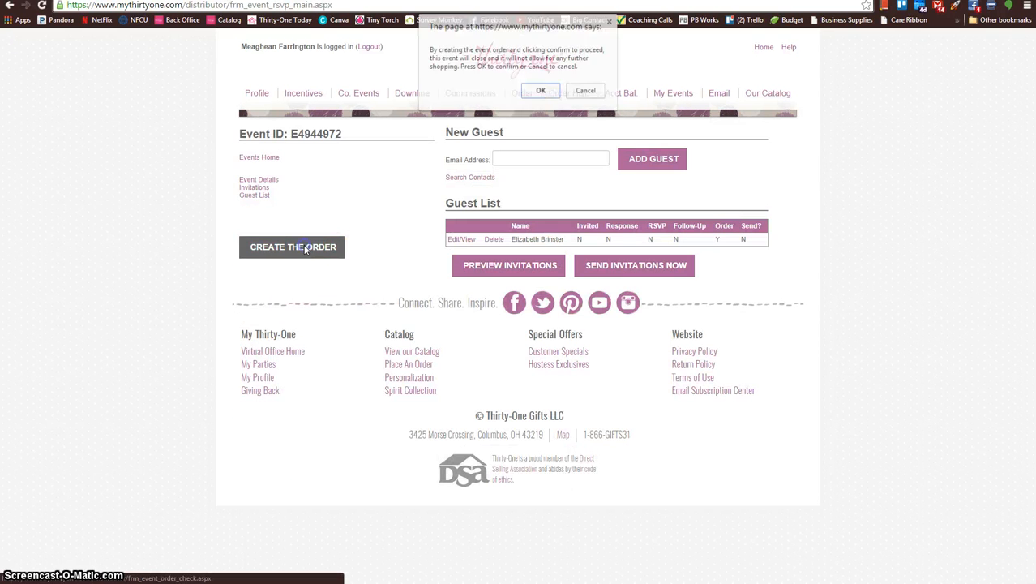
click(541, 90)
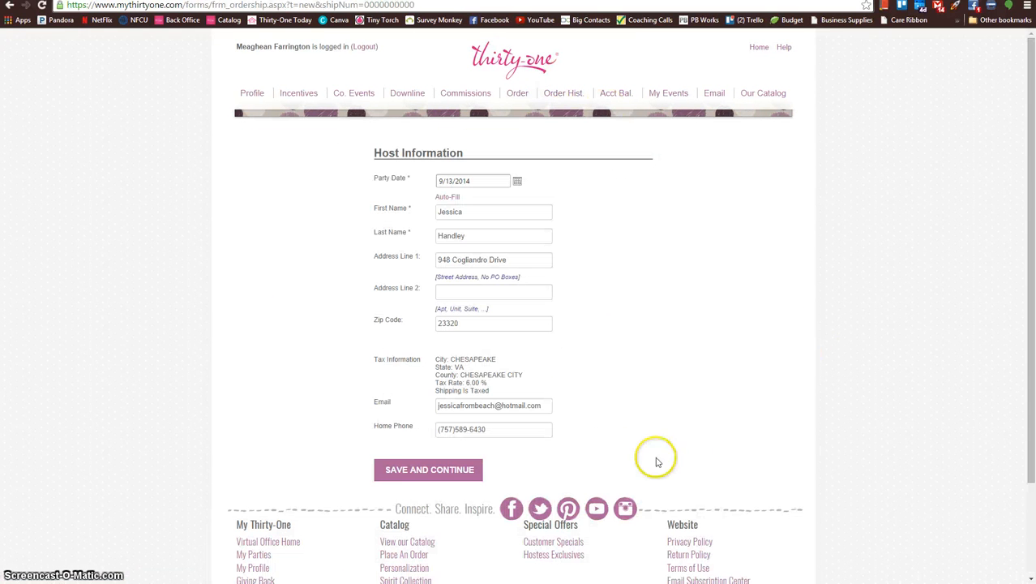
click(395, 477)
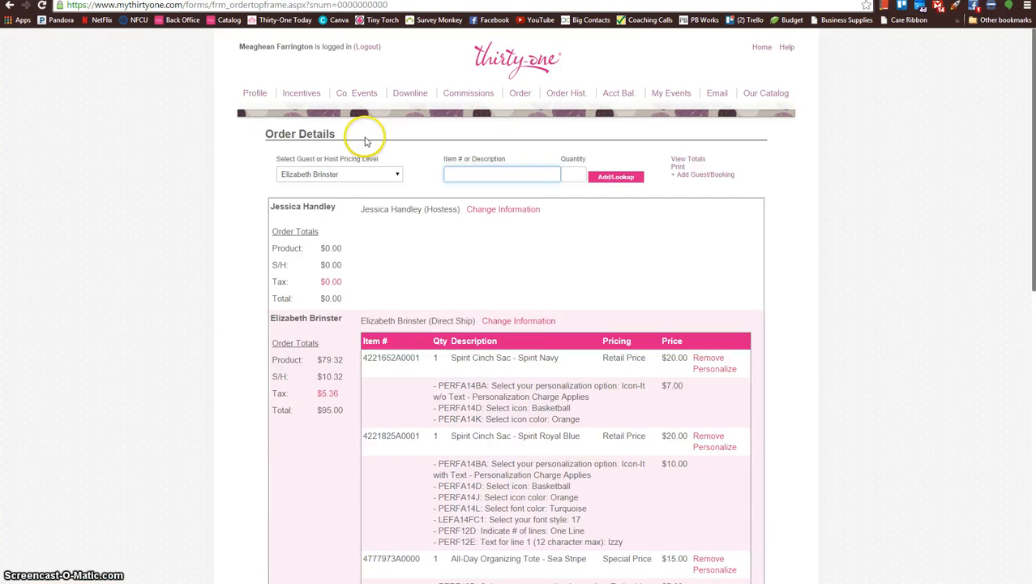
Step: Review the order details: the hostess and guest sections, the ordered items with their personalization, and the requirements for submitting
click(398, 160)
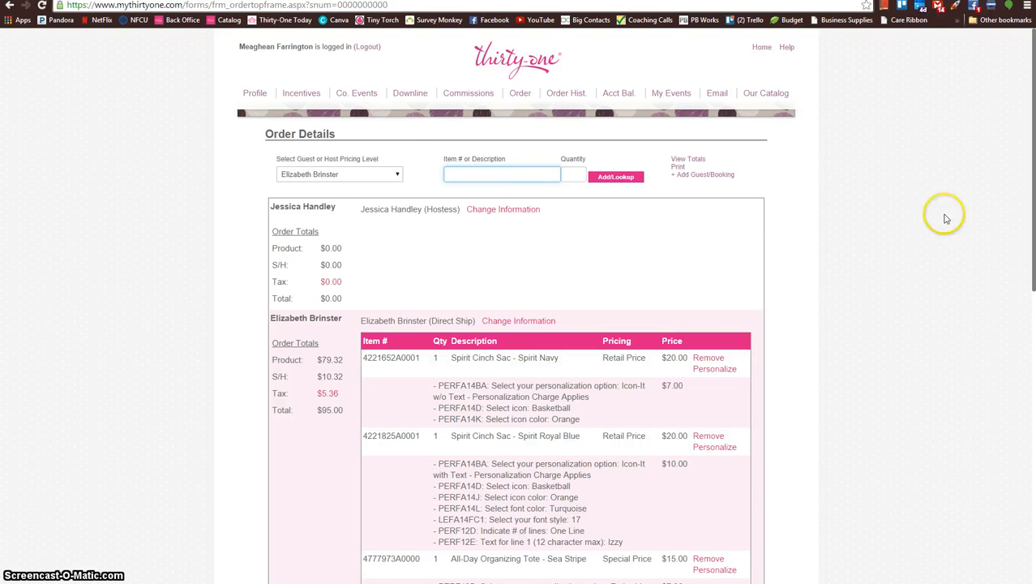
scroll(972, 210, down, 3)
scroll(971, 204, up, 2)
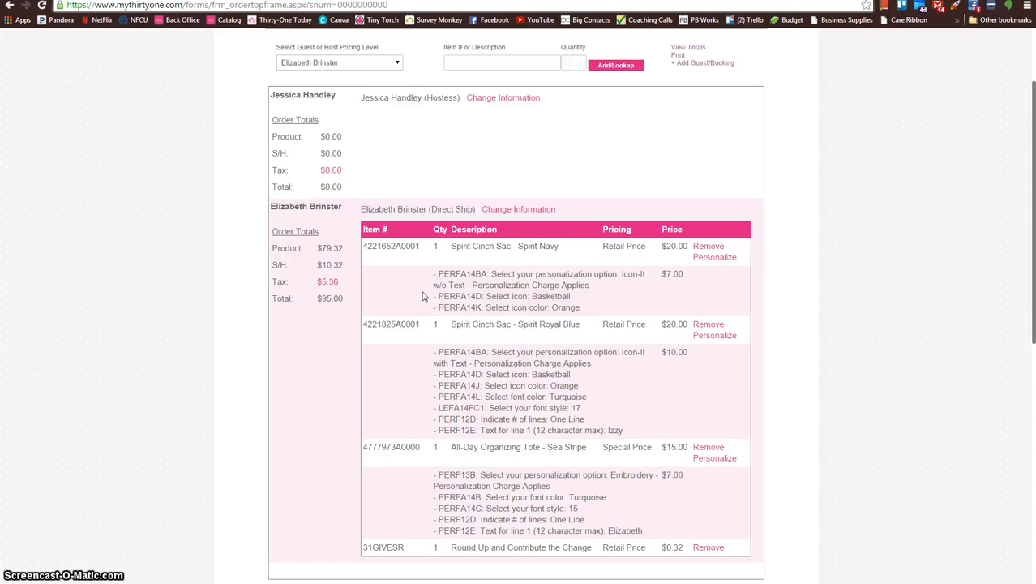
scroll(798, 340, up, 2)
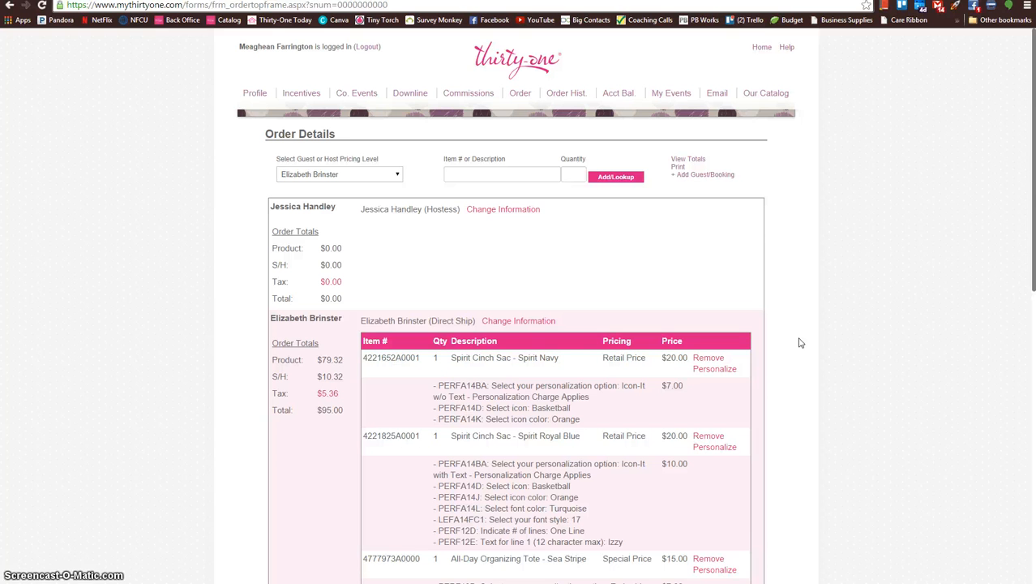
scroll(798, 343, down, 3)
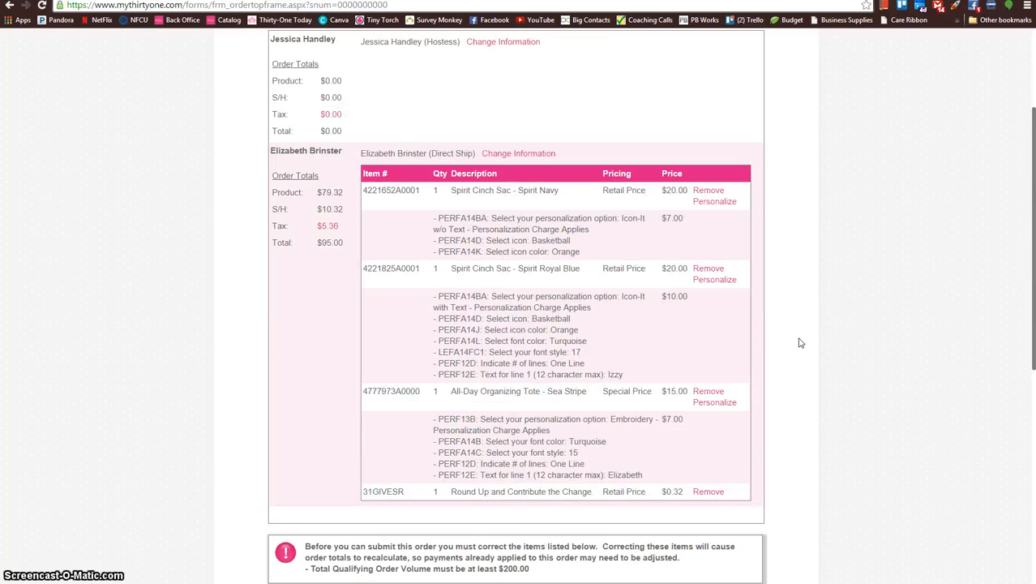
scroll(799, 343, up, 2)
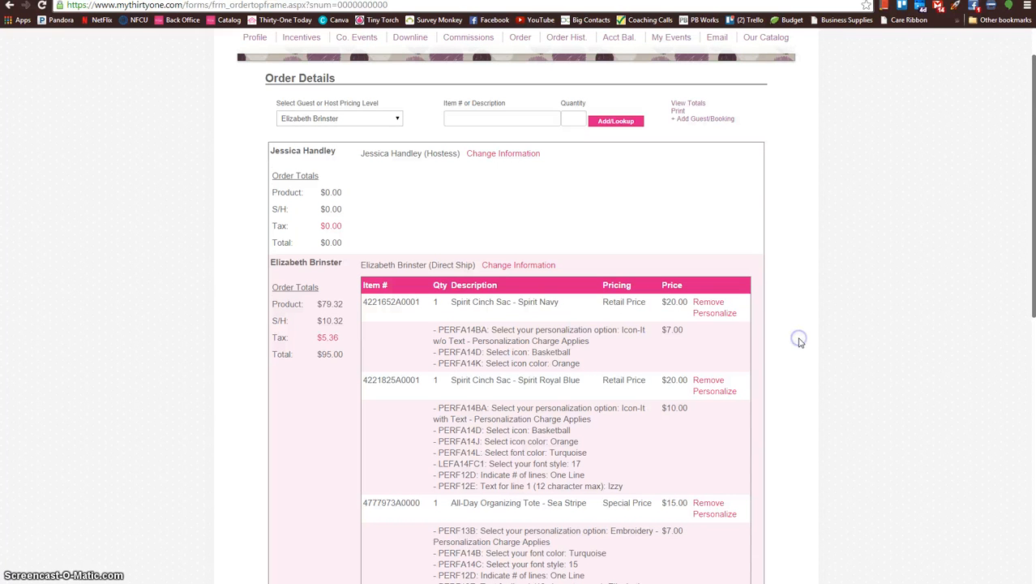
scroll(803, 343, down, 2)
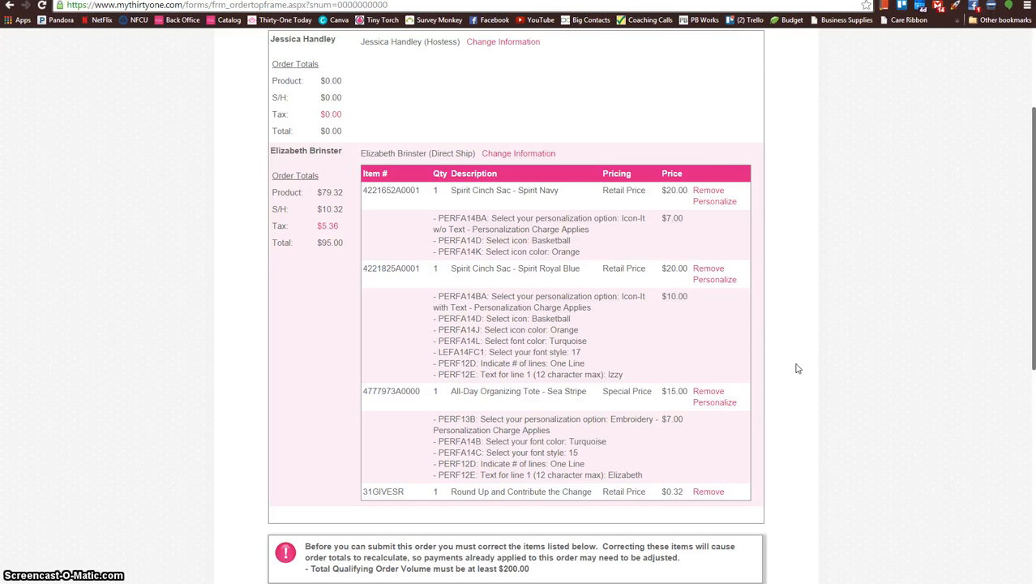
scroll(799, 369, down, 4)
scroll(799, 369, up, 4)
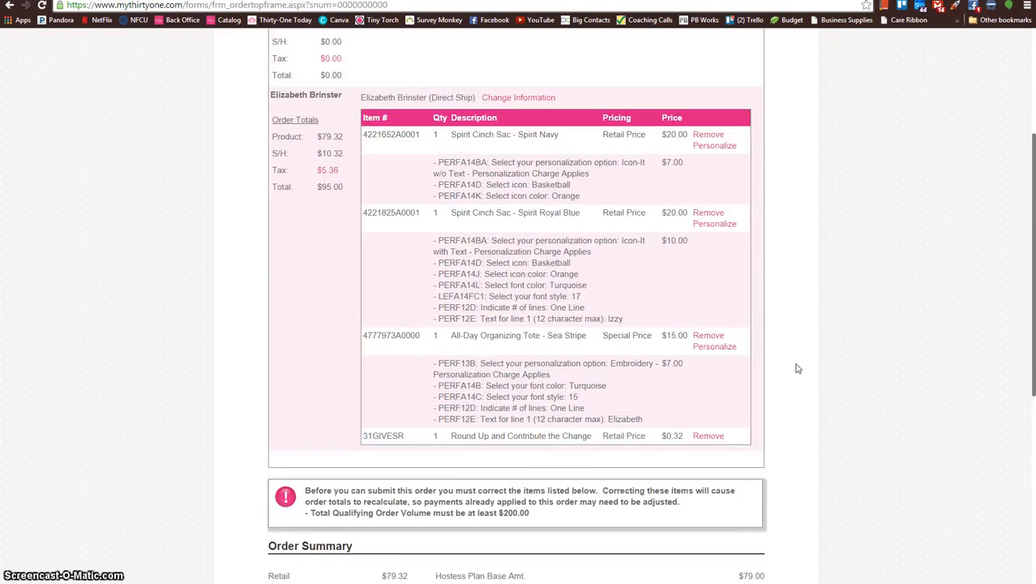
scroll(799, 369, up, 3)
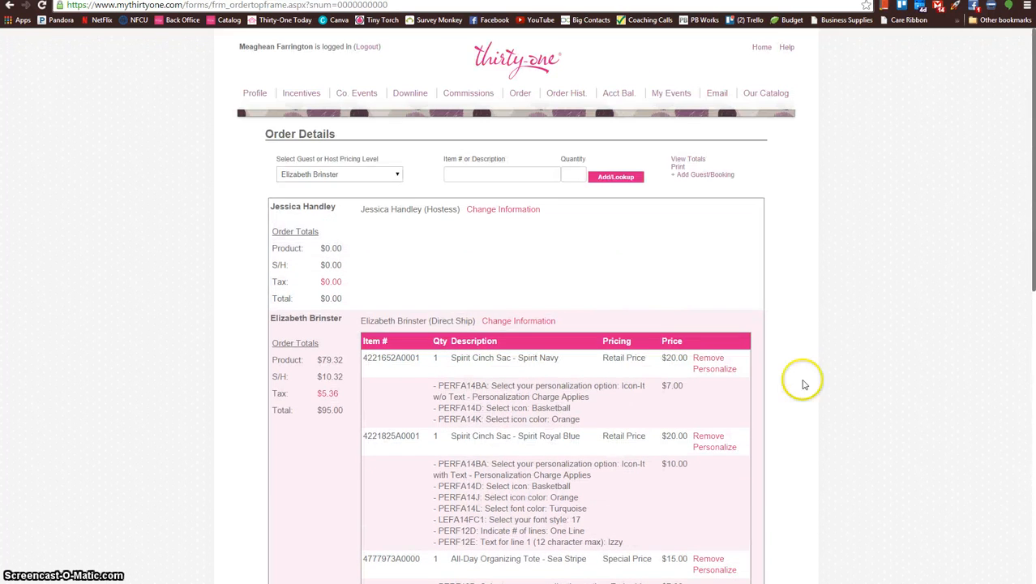
Step: Add a new guest to the order by entering the guest's first and last name, with products shipping to the host
click(705, 175)
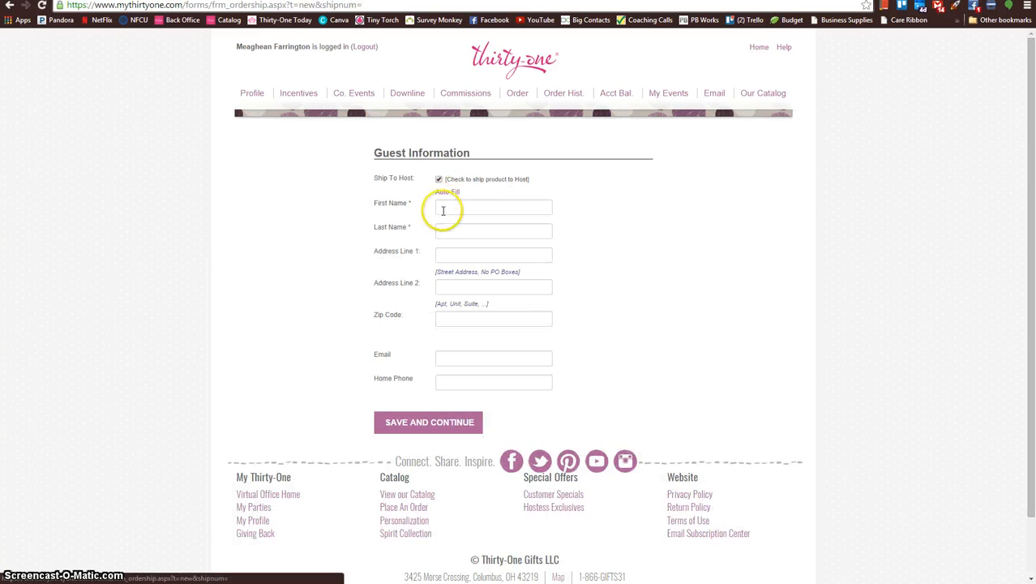
click(447, 209)
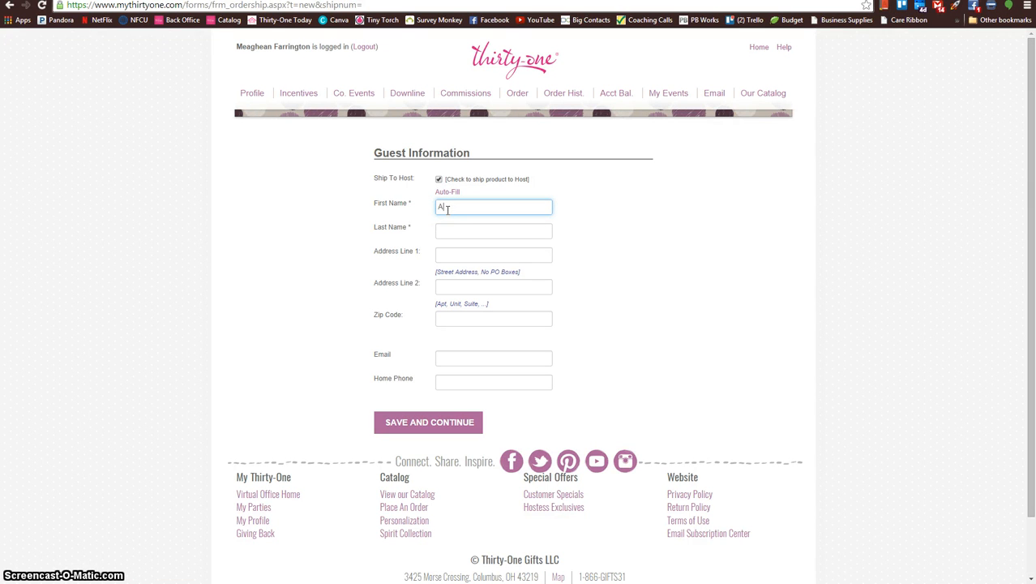
text(Ashel)
key(BackSpace)
key(BackSpace)
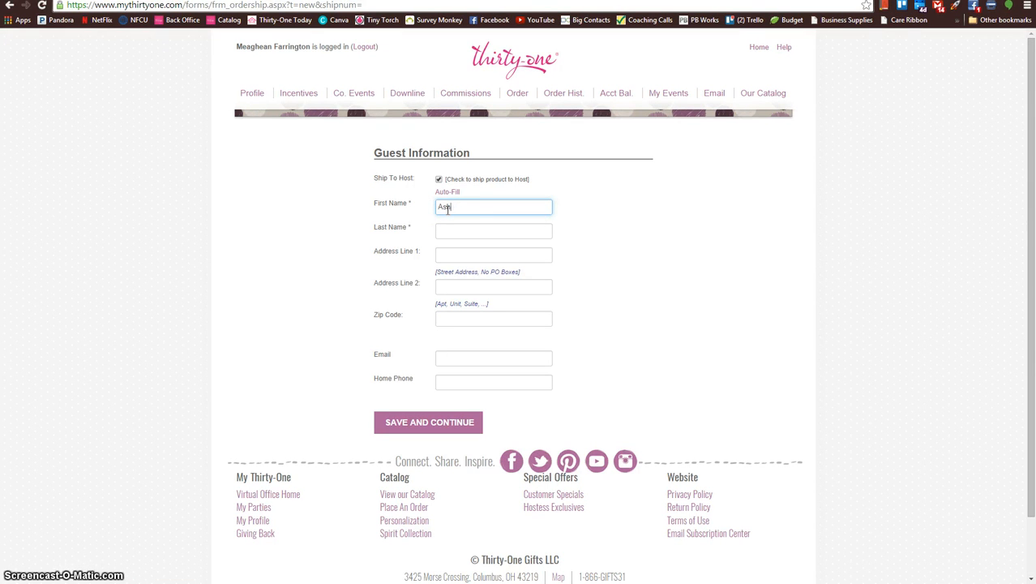
text(ley)
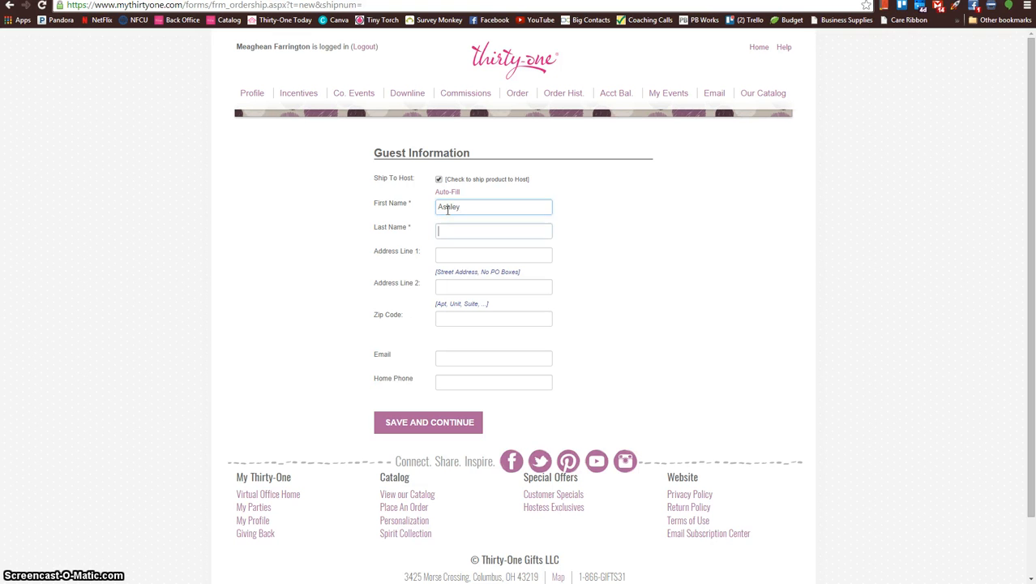
key(Tab)
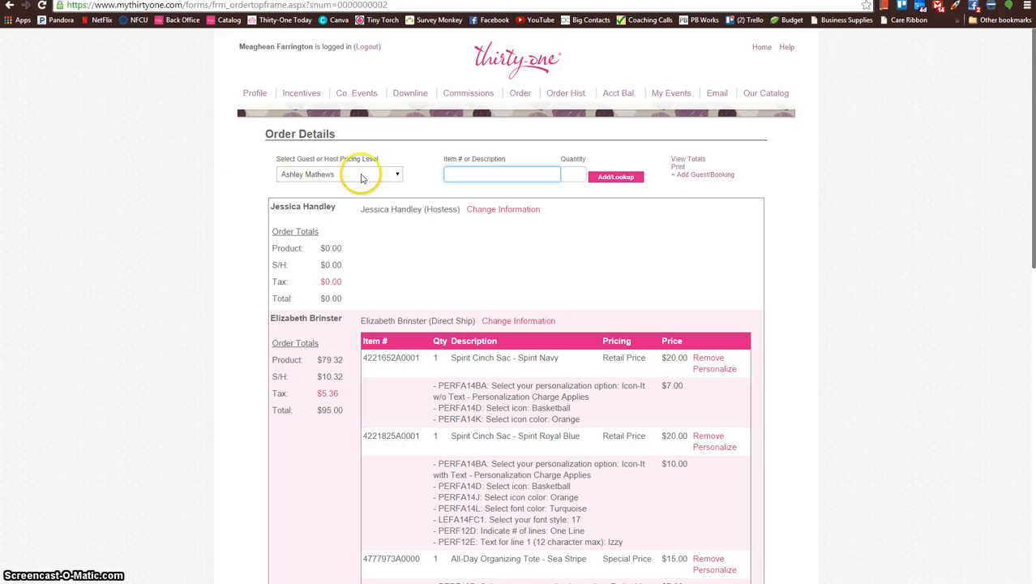
click(395, 177)
click(394, 175)
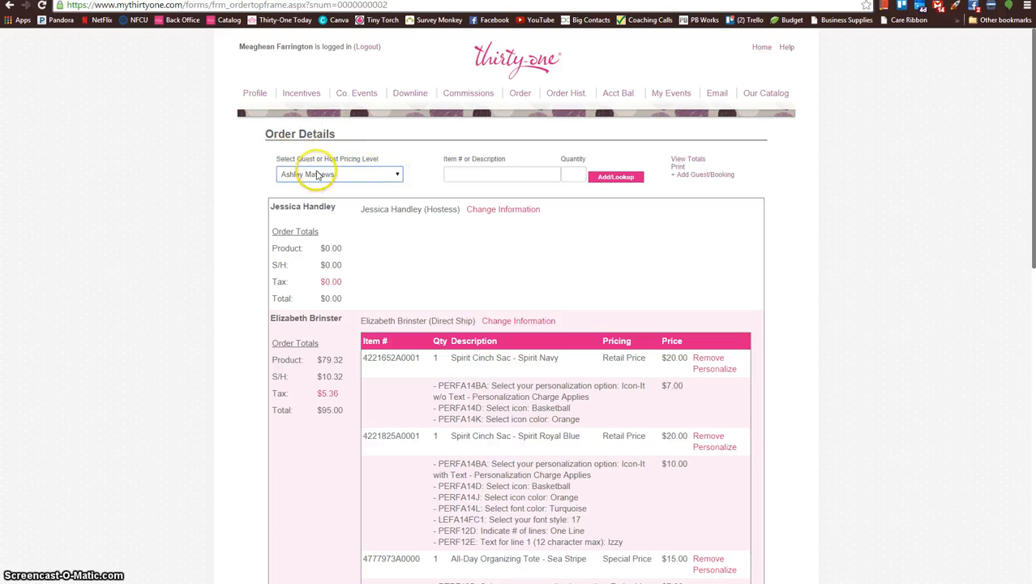
click(416, 176)
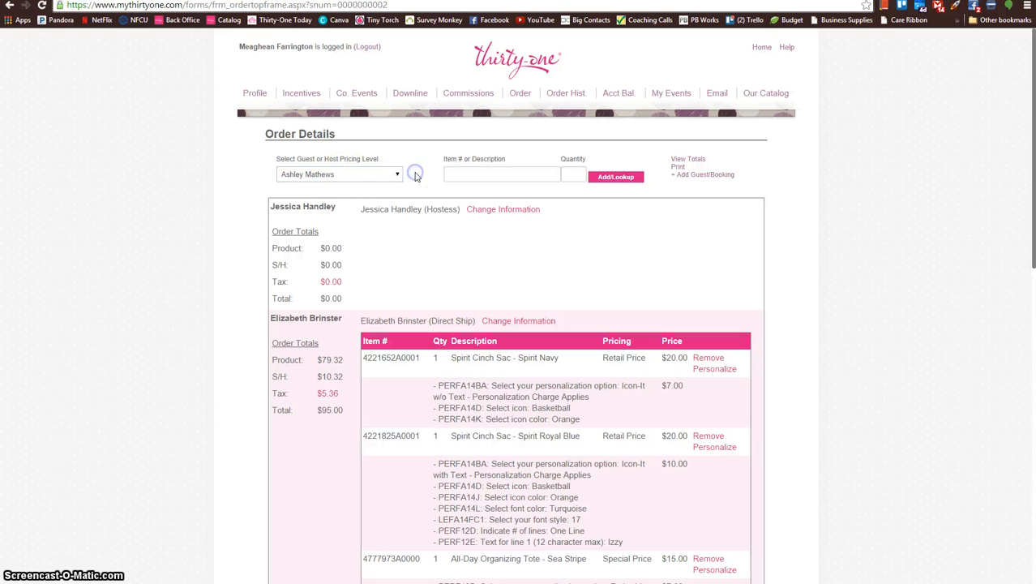
Step: Look up the Zip-Top Organizing Utility Tote for the new guest with a quantity of 1
click(489, 171)
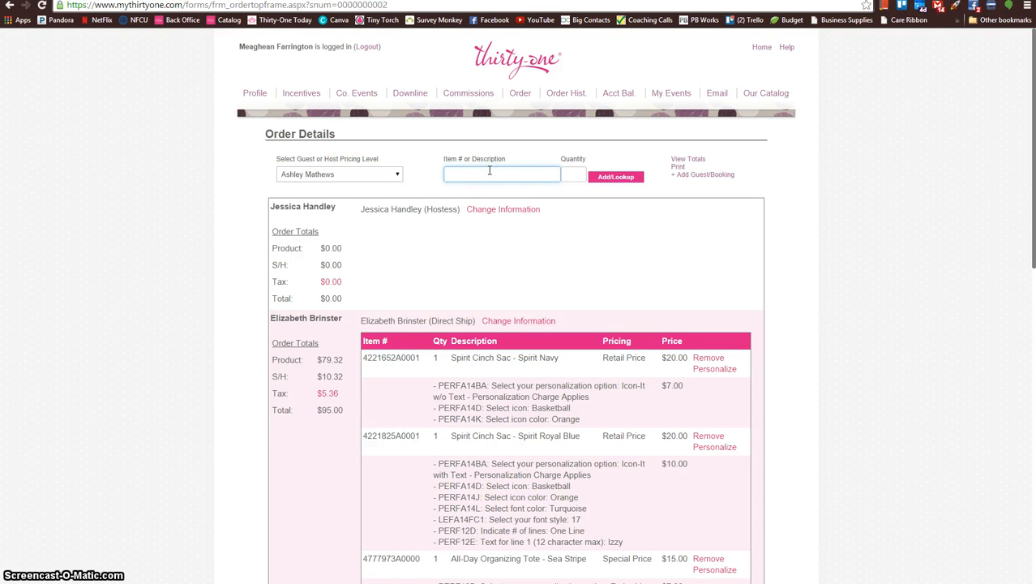
text(4451)
key(Return)
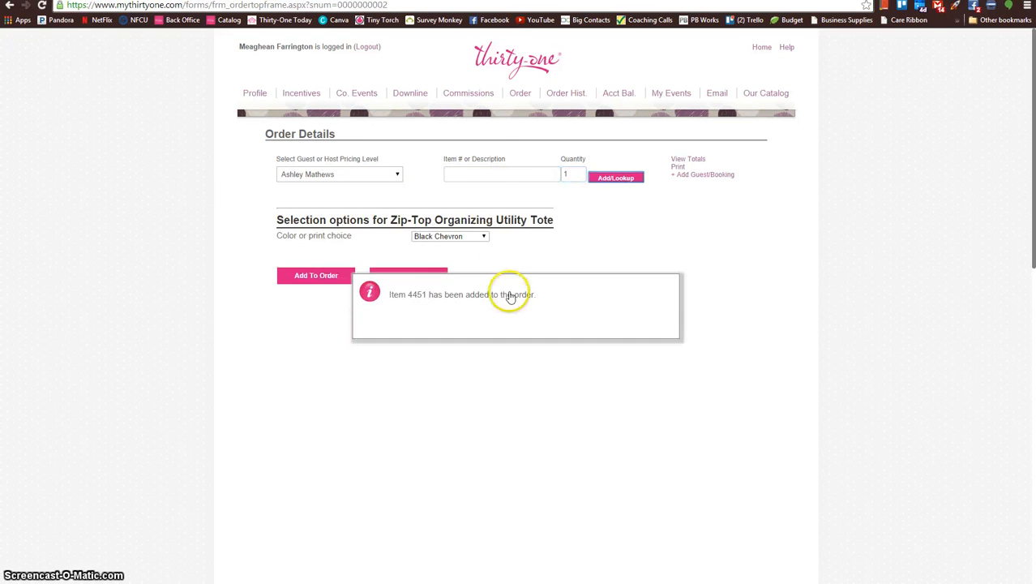
Step: Include items 4186 (Bring-A-Bottle Thermal) and 3000 (Thermal Tote) in the new guest's order, one of each
click(501, 171)
text(4186)
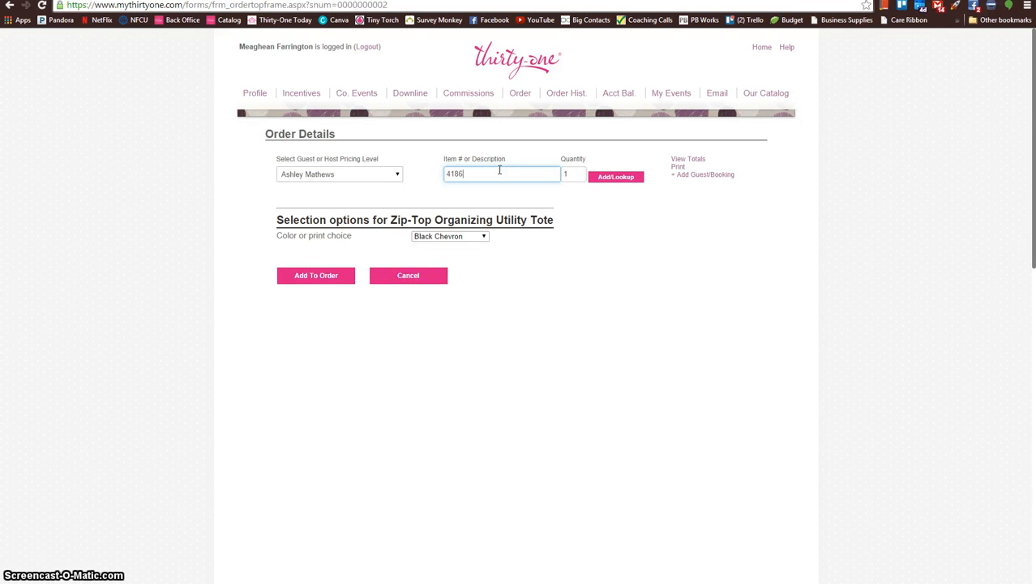
key(Return)
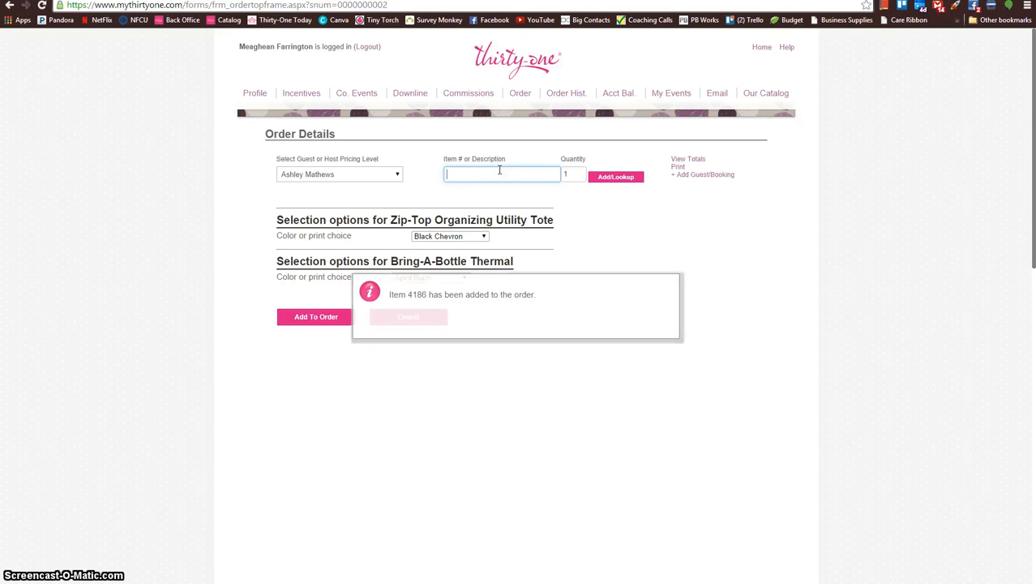
text(3000)
key(Tab)
key(Return)
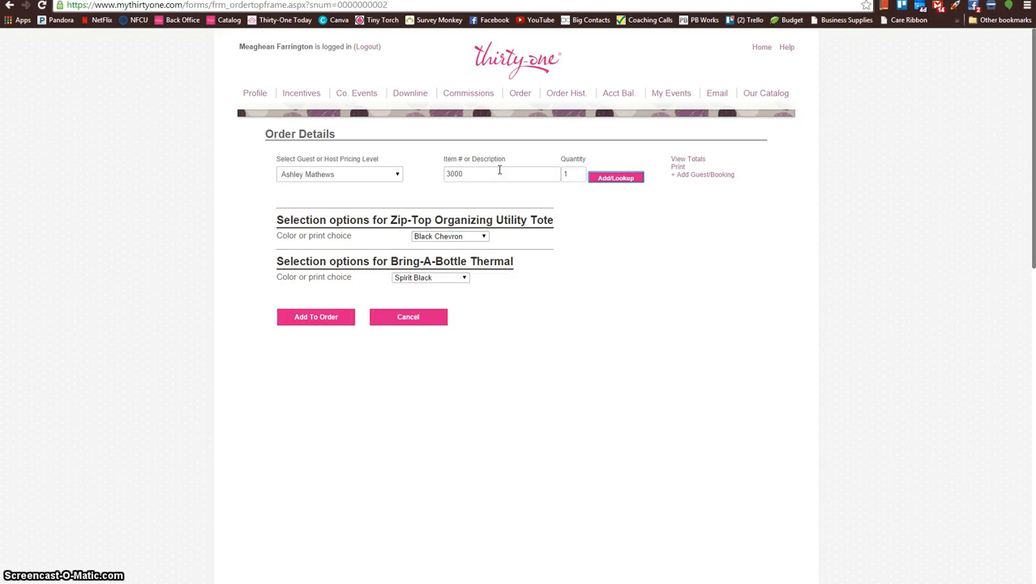
Step: Include one of item 4777, the All-Day Organizing Tote, in the new guest's order
click(499, 169)
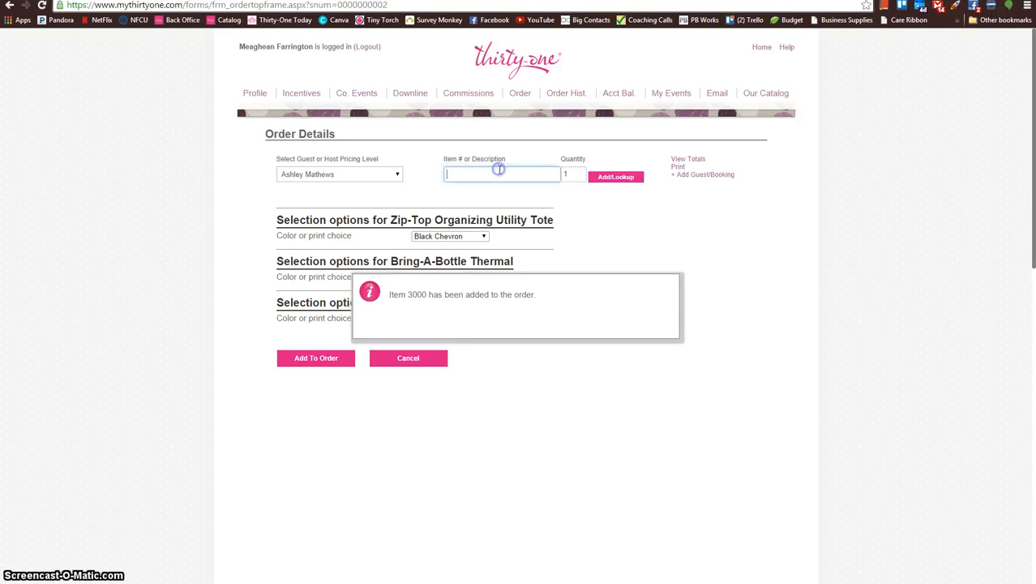
text(4777)
key(Return)
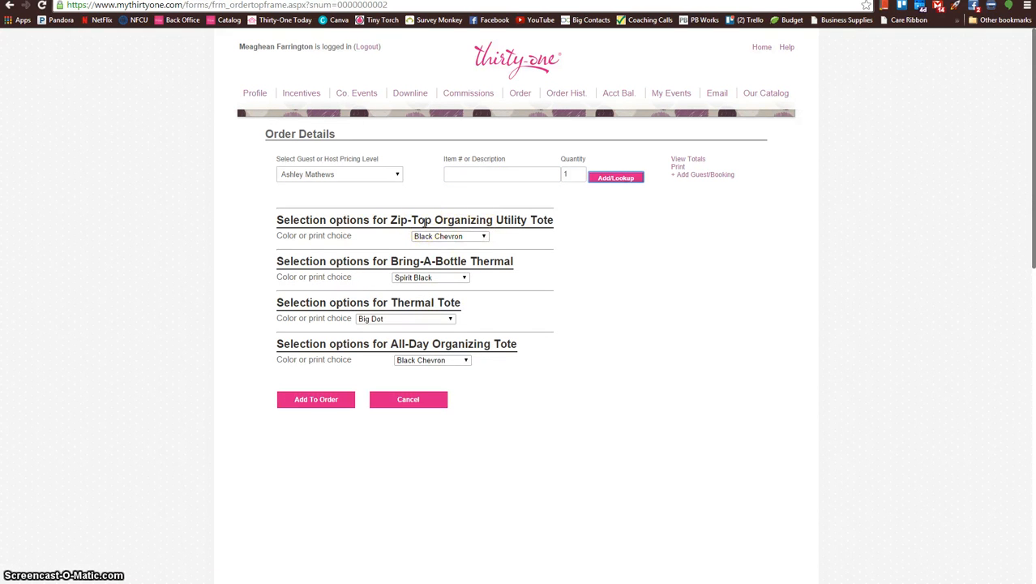
Step: Choose Spirit Pink for both the Zip-Top Organizing Utility Tote and the Bring-A-Bottle Thermal
click(467, 240)
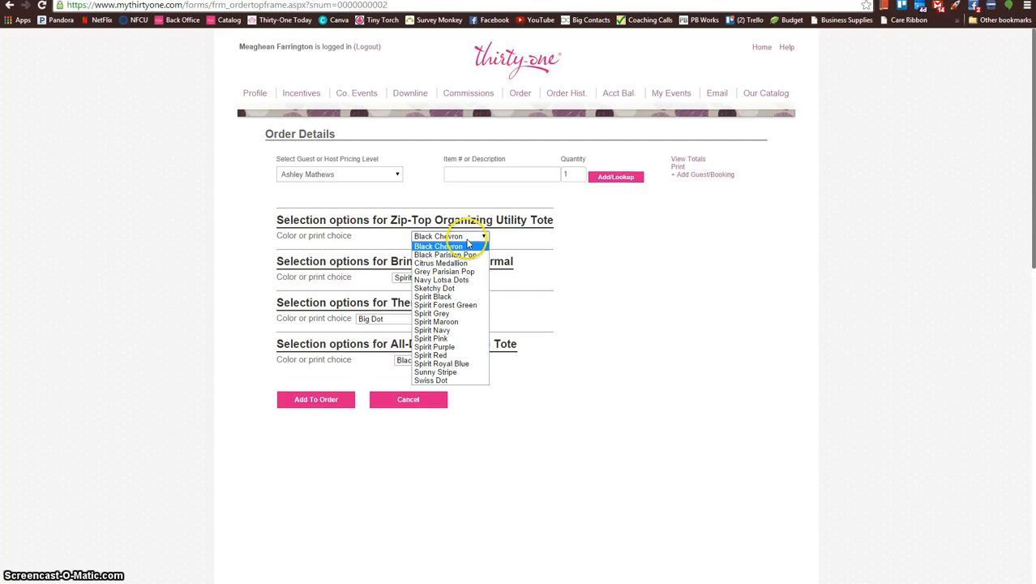
click(468, 340)
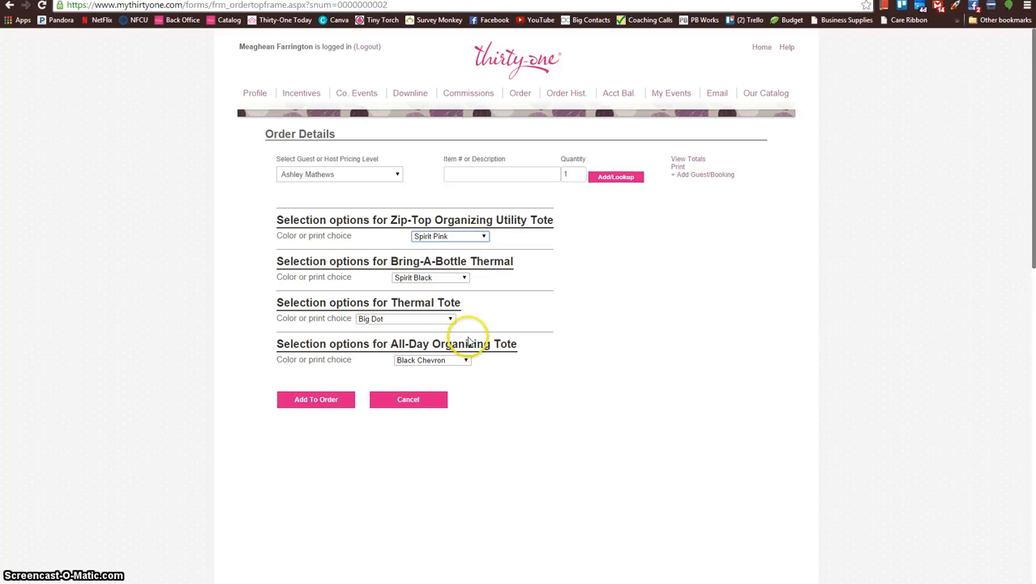
click(465, 278)
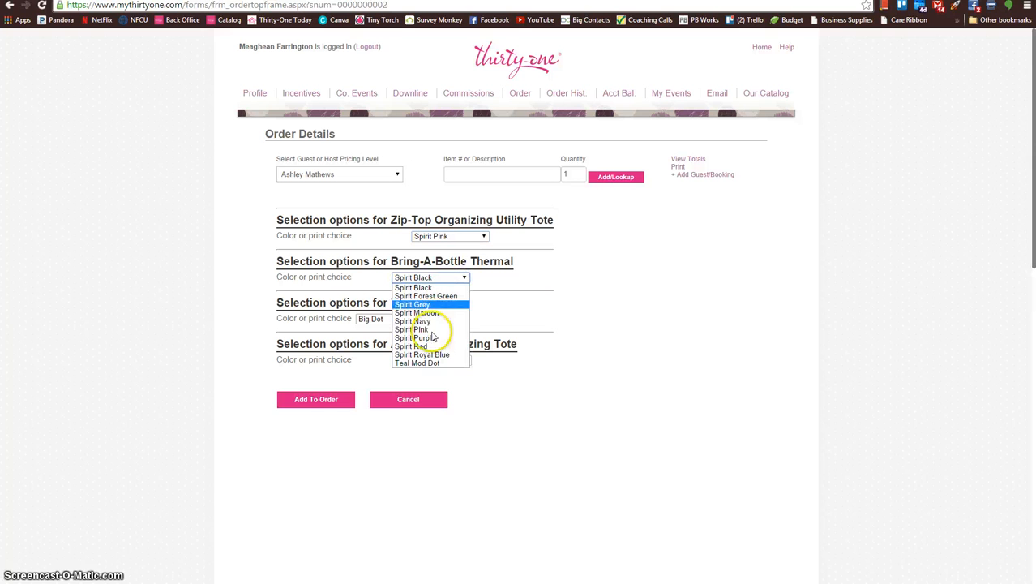
click(437, 329)
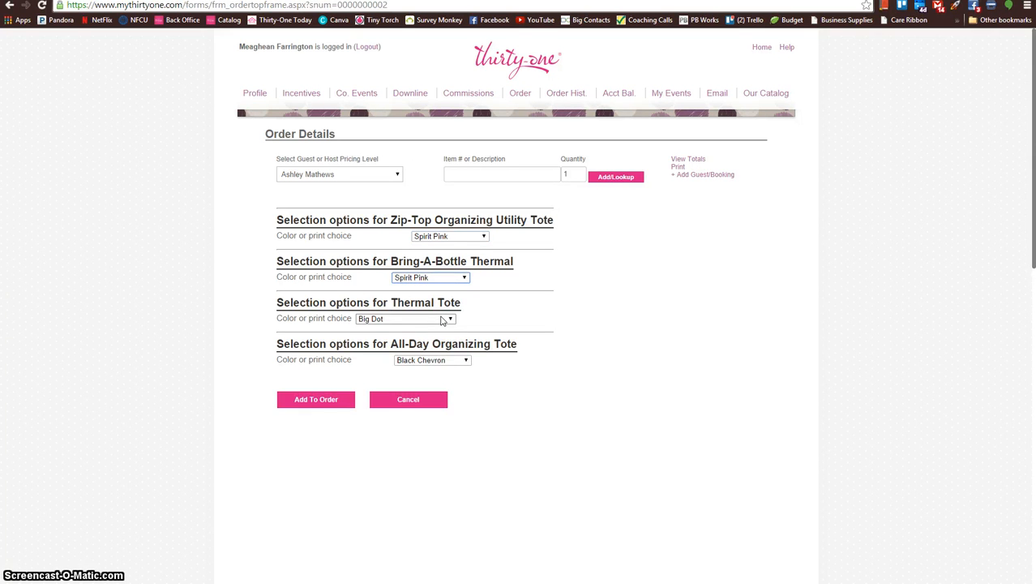
Step: Choose Black Chevron for the Thermal Tote and the All-Day Organizing Tote, and add all the selected items to the order
click(443, 319)
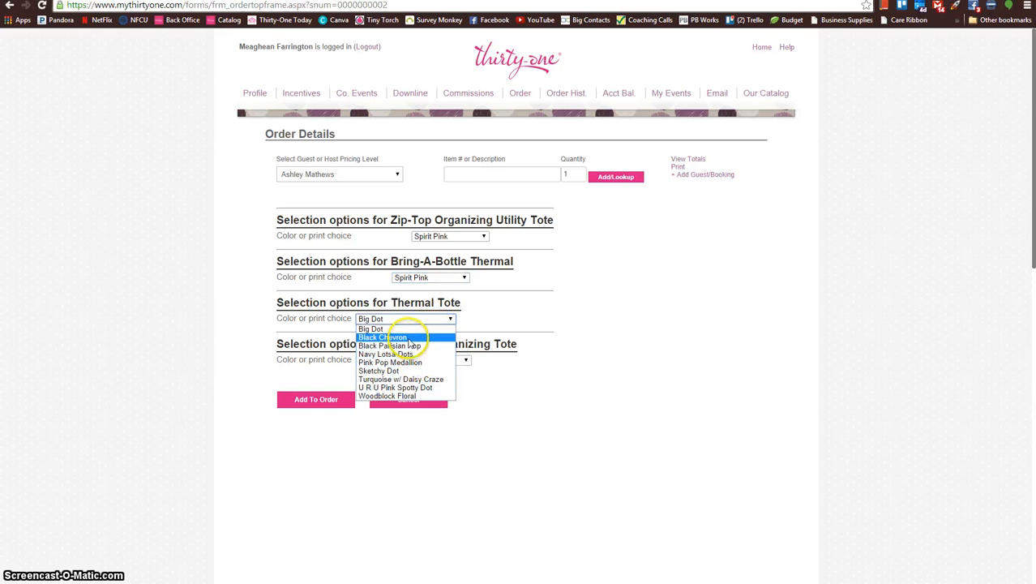
click(408, 338)
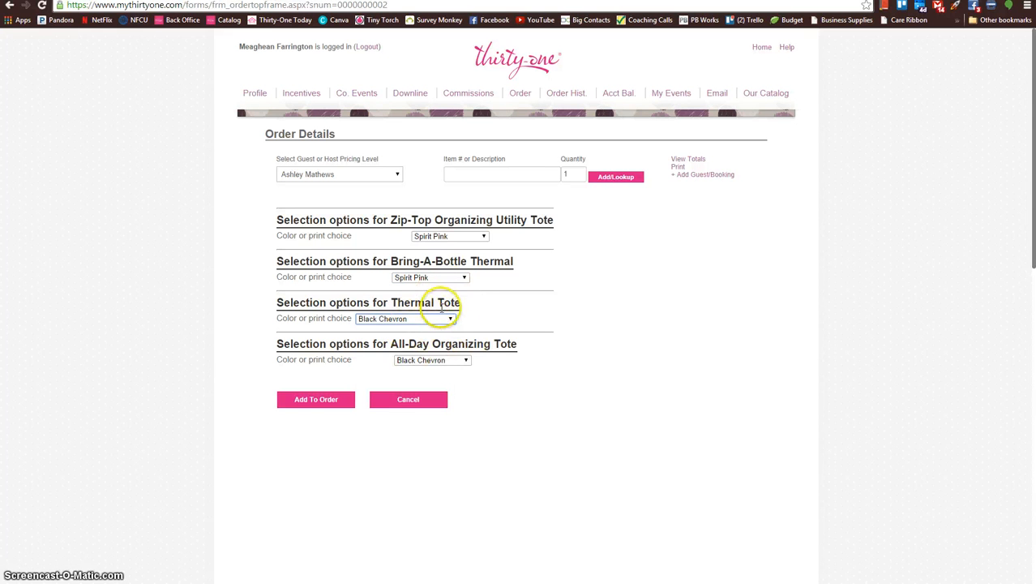
click(461, 360)
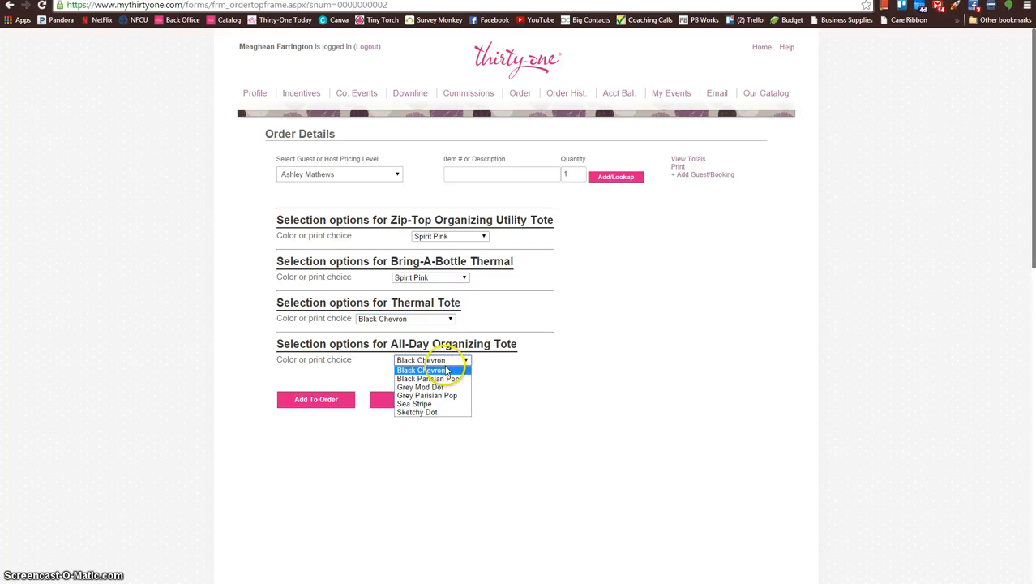
click(446, 365)
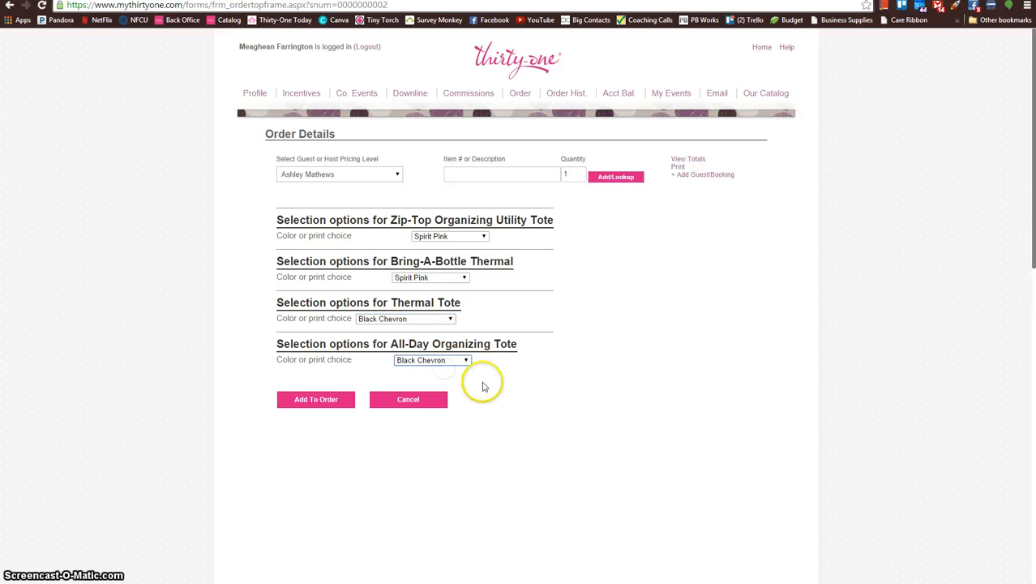
click(296, 400)
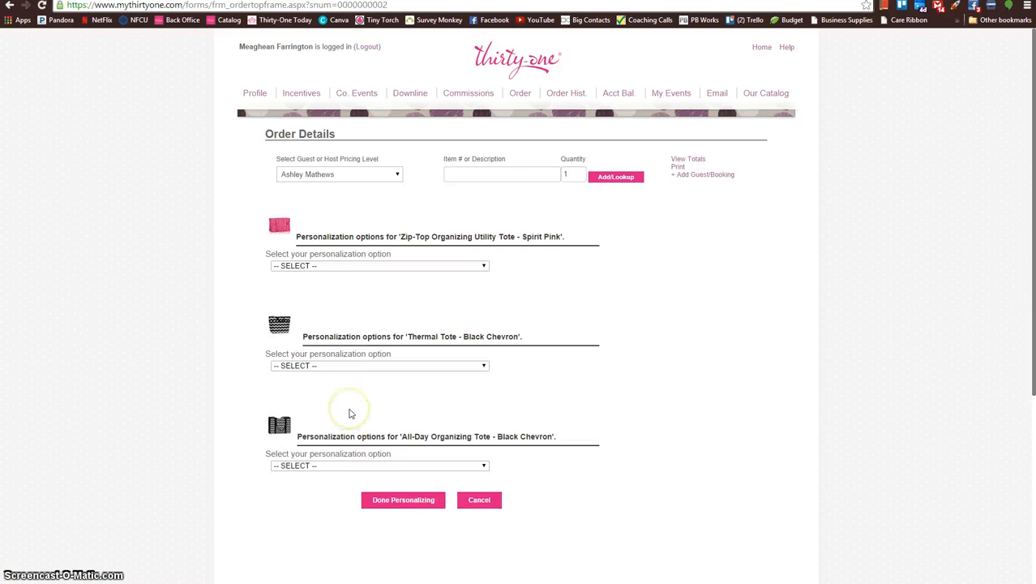
Step: Personalize the Zip-Top Organizing Utility Tote with Icon-It with Text, using the Cheer Megaphone icon in Black
click(336, 340)
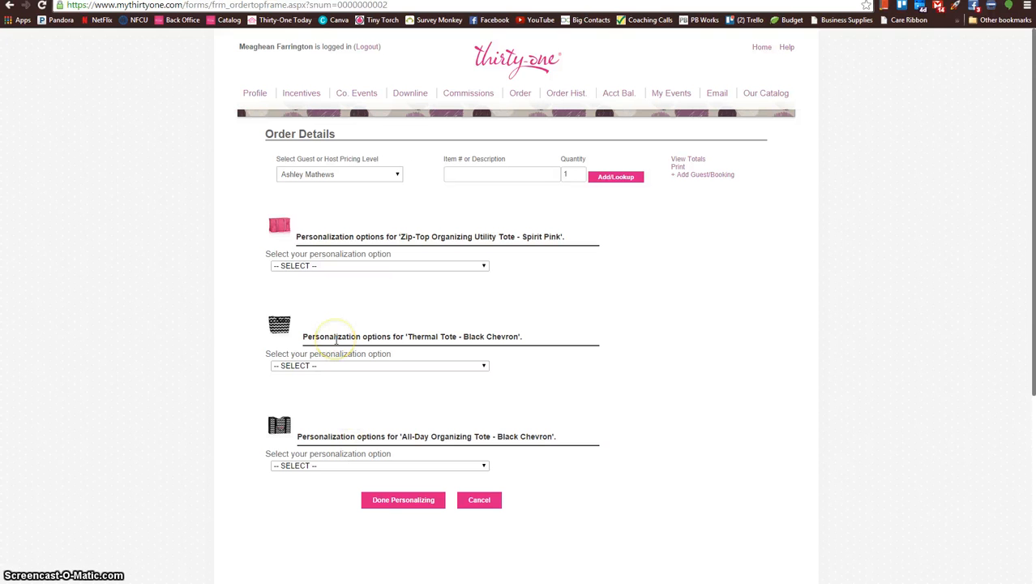
click(462, 263)
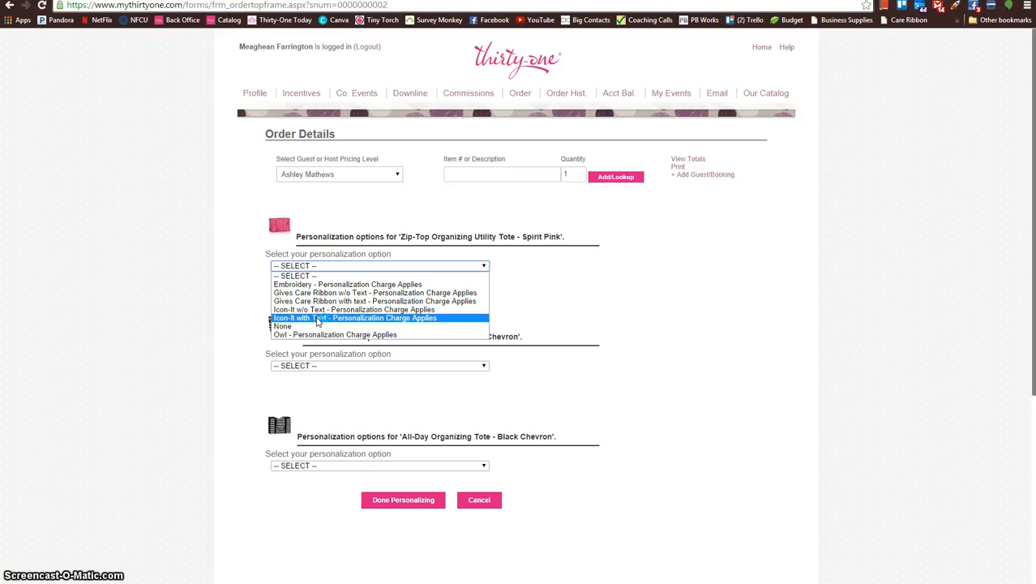
click(318, 319)
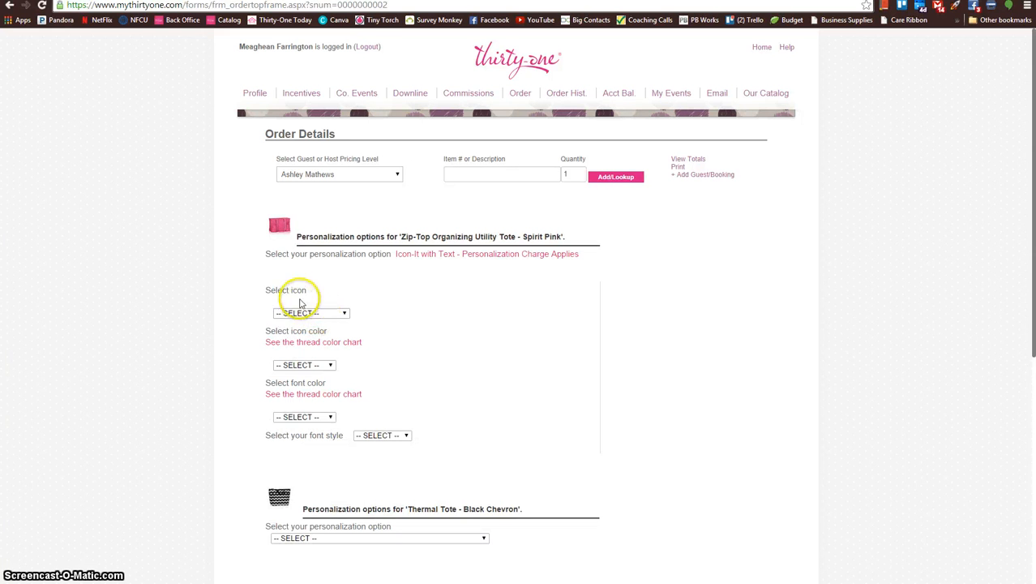
click(341, 315)
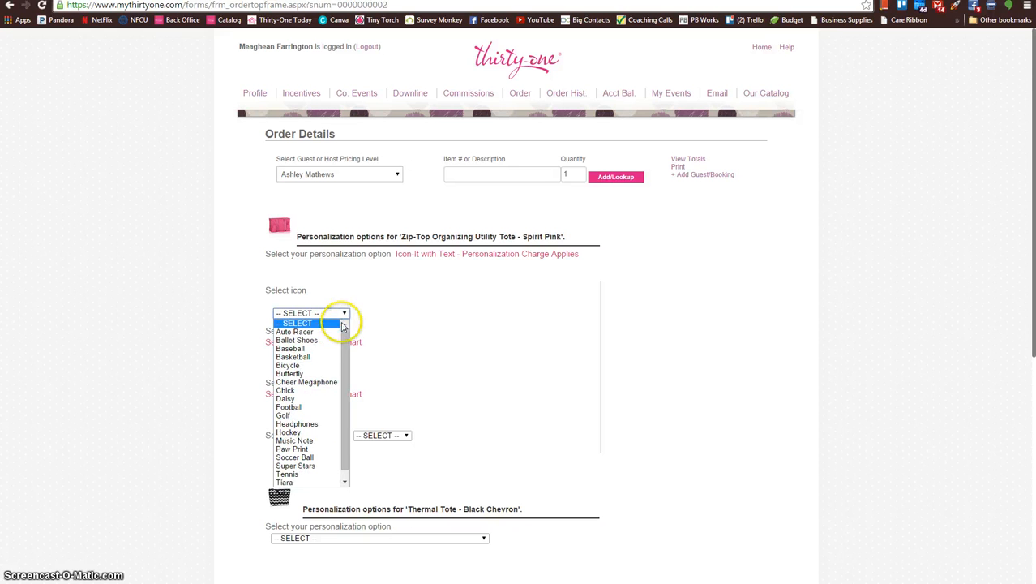
drag(344, 378, 346, 406)
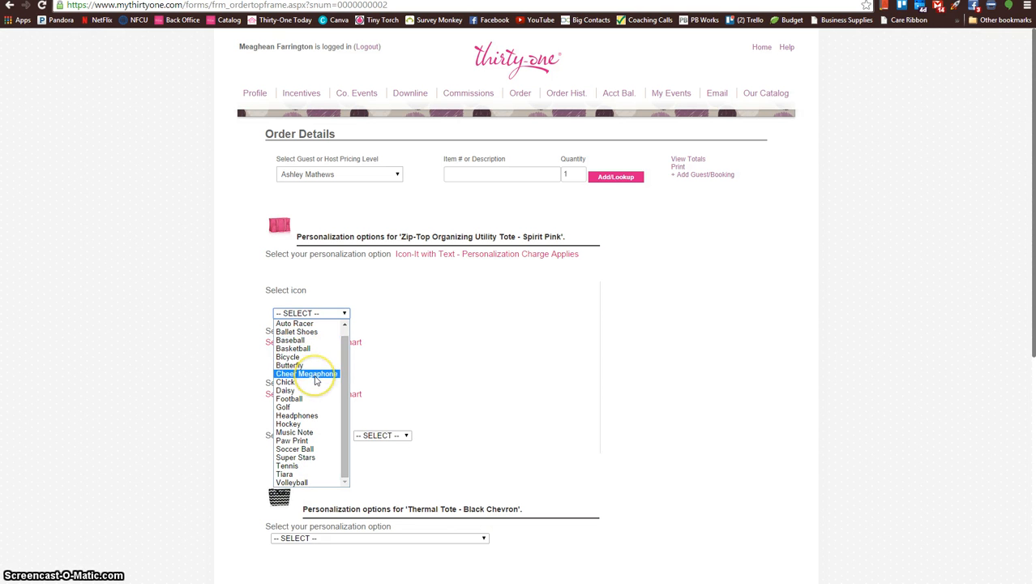
drag(346, 350, 344, 342)
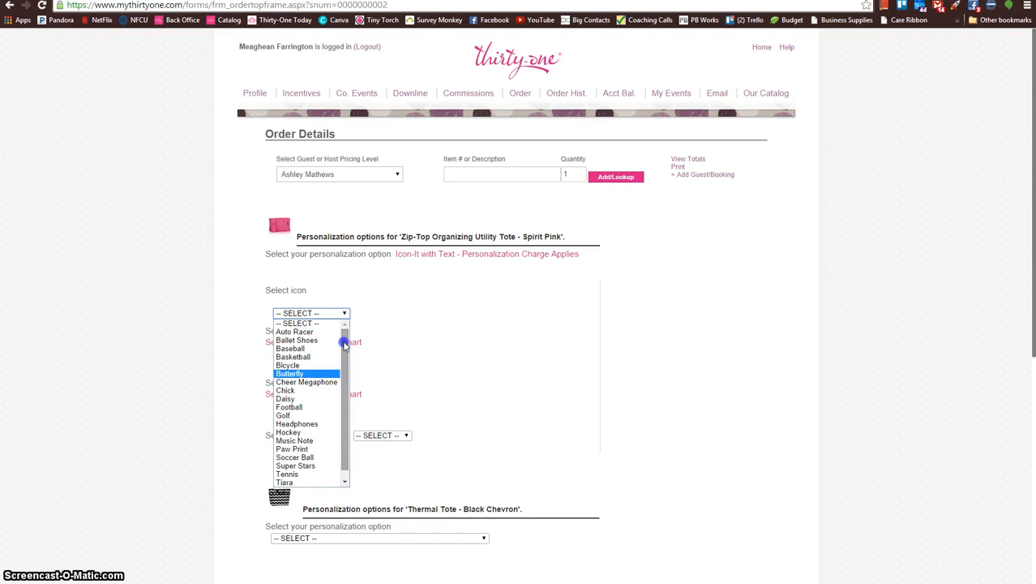
click(314, 381)
click(330, 363)
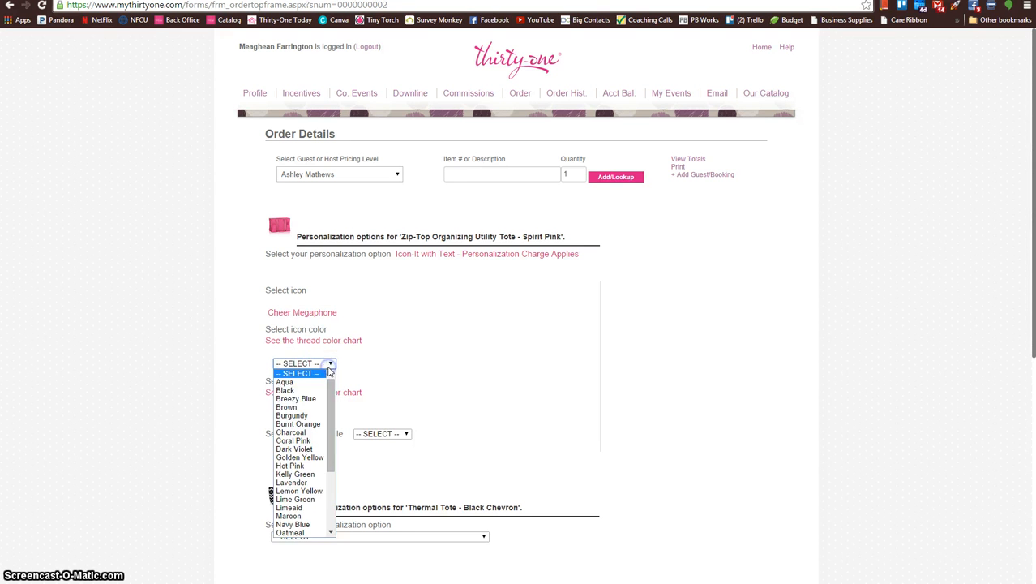
click(313, 392)
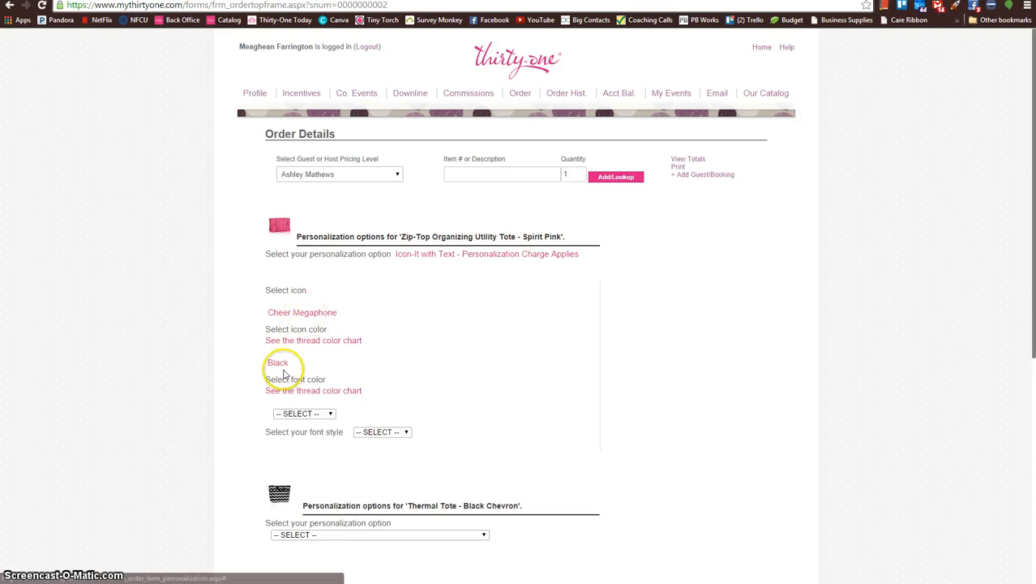
Step: Set the Zip-Top Organizing Utility Tote's text to font color Black and font style 15
click(329, 415)
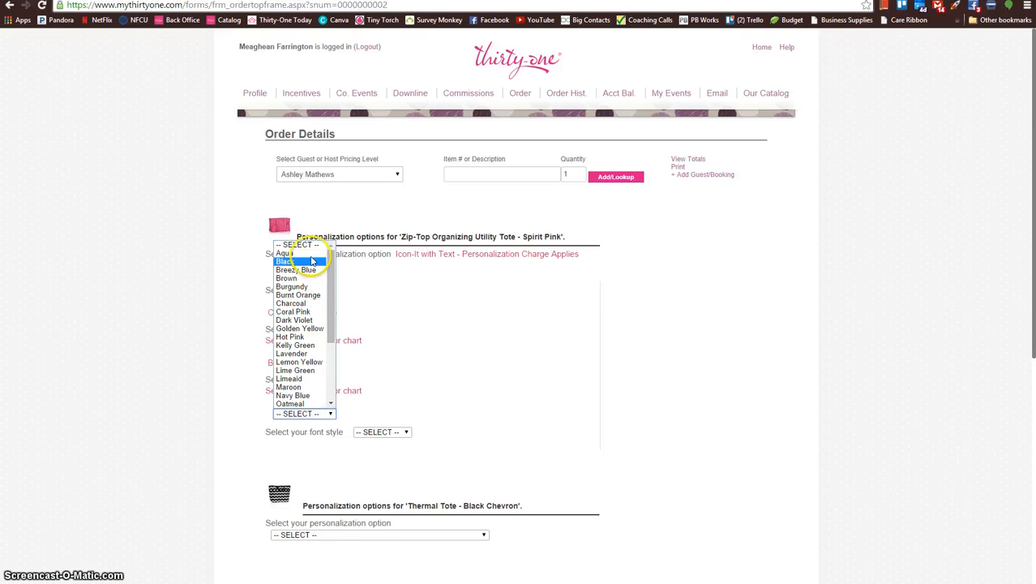
click(285, 262)
click(399, 431)
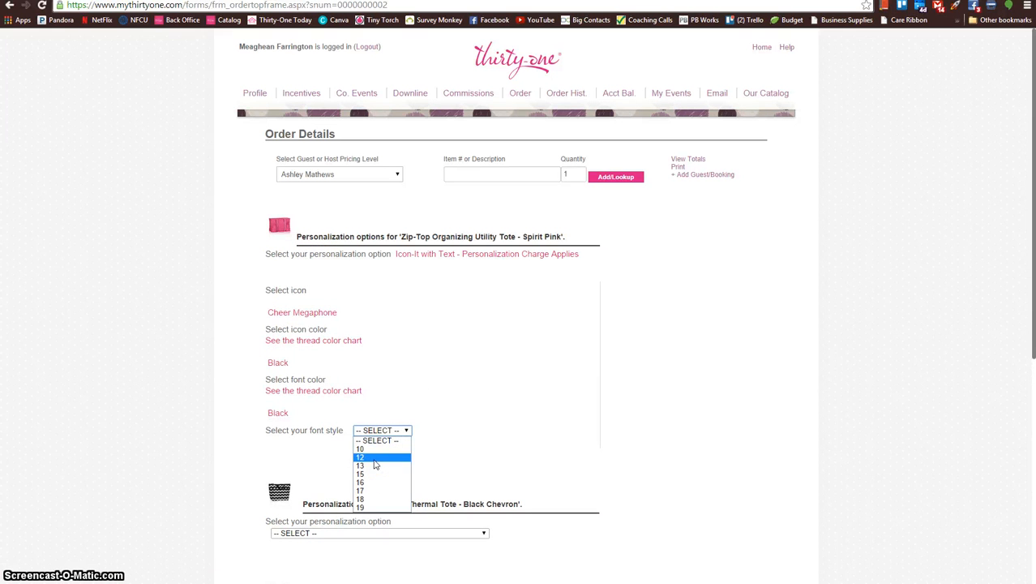
click(361, 474)
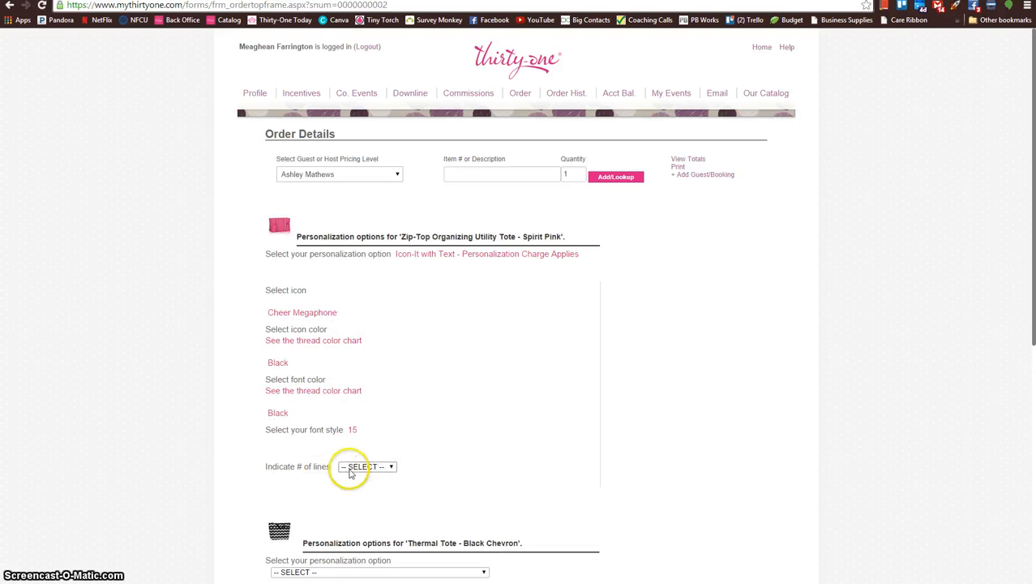
Step: Choose One Line of text for the Zip-Top Organizing Utility Tote and enter the recipient's first name
click(350, 474)
click(358, 479)
click(335, 523)
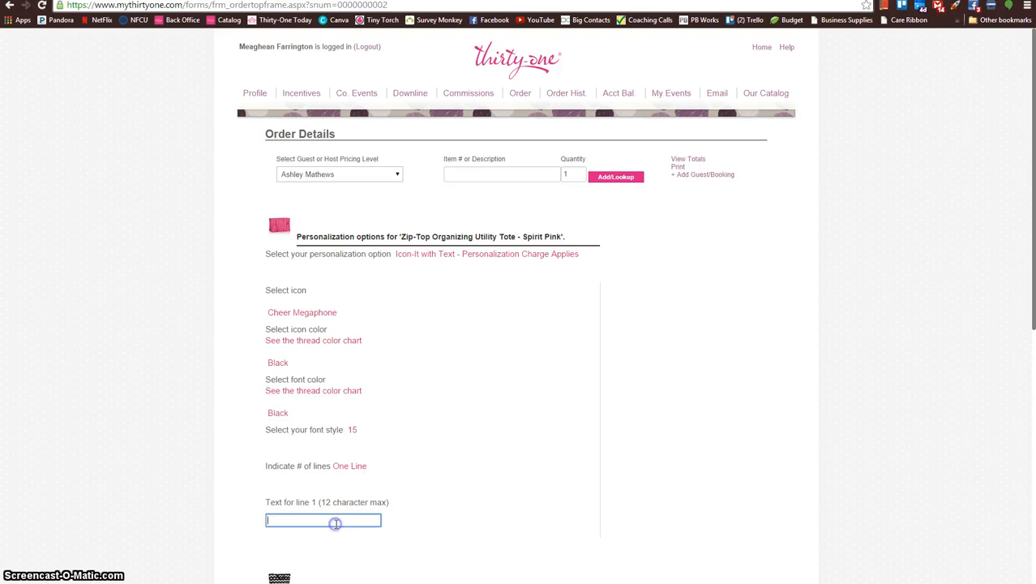
text(Caylee)
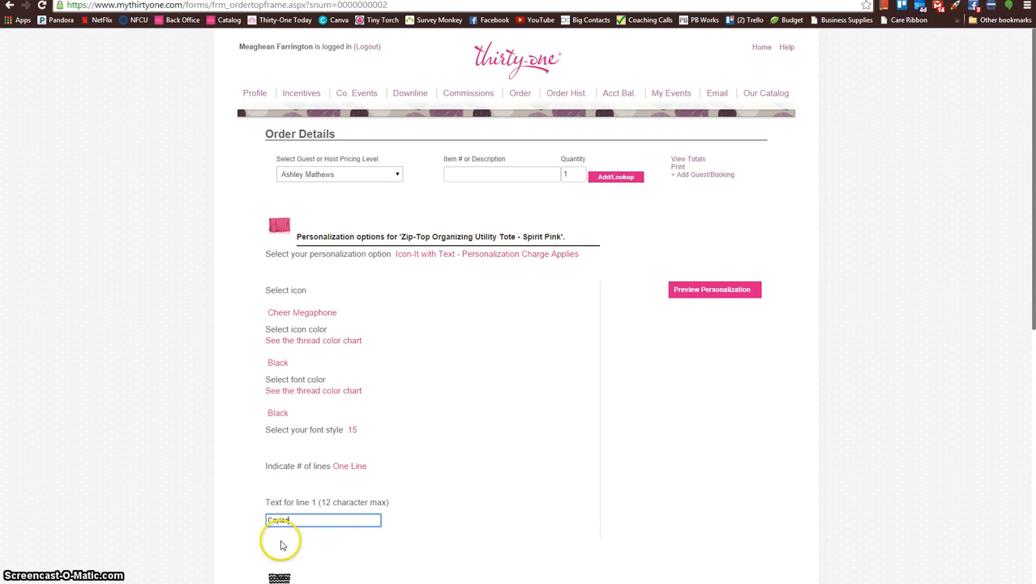
click(231, 518)
Step: Choose Embroidery for the Thermal Tote with Hot Pink font color and font style 16
scroll(231, 519, down, 2)
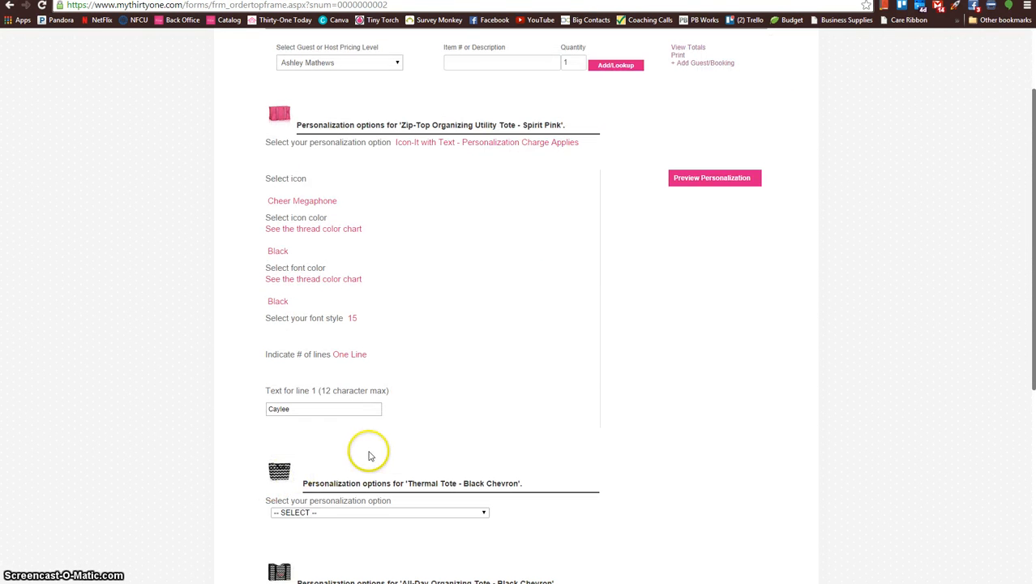
scroll(369, 456, down, 2)
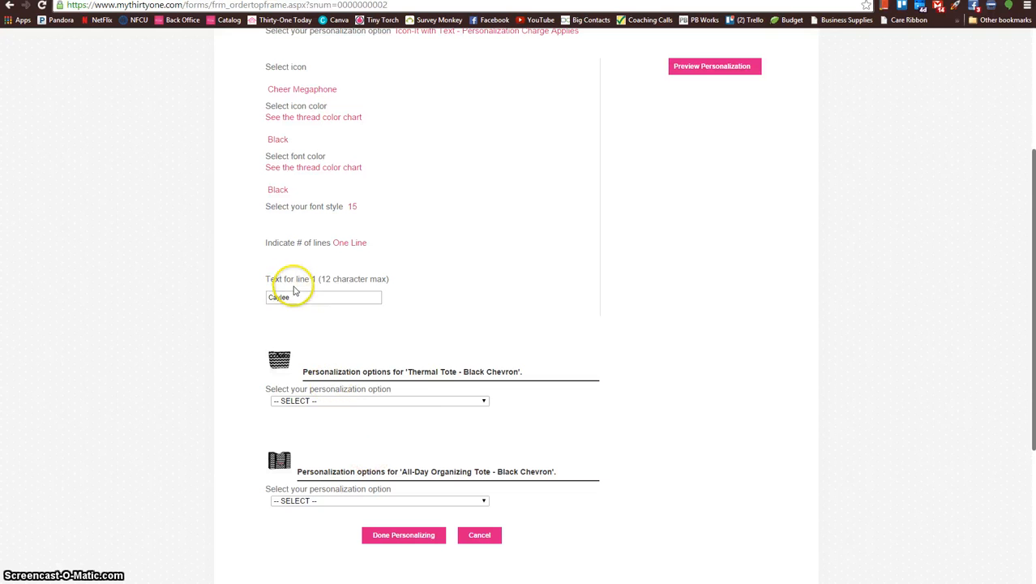
click(460, 401)
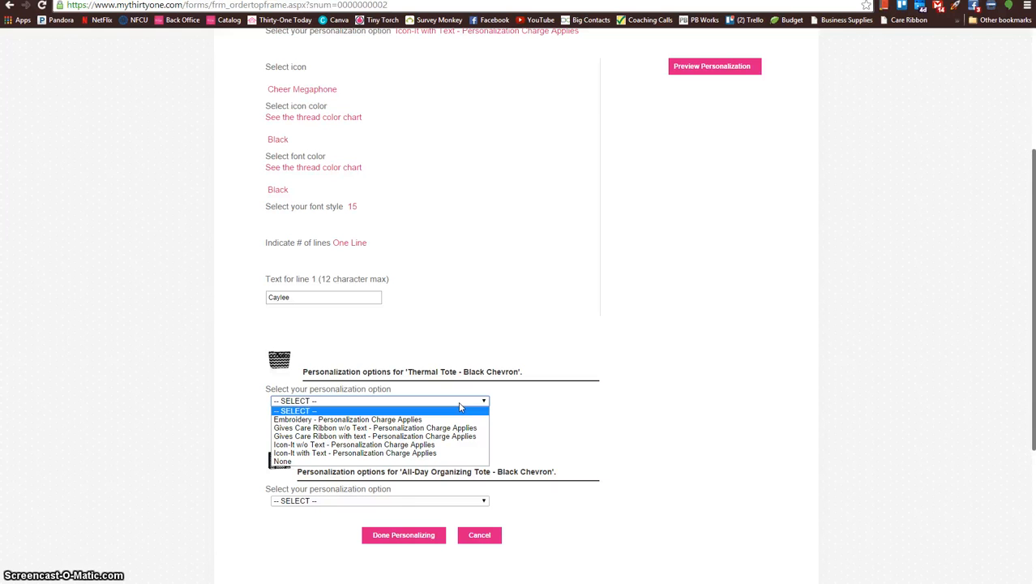
click(365, 420)
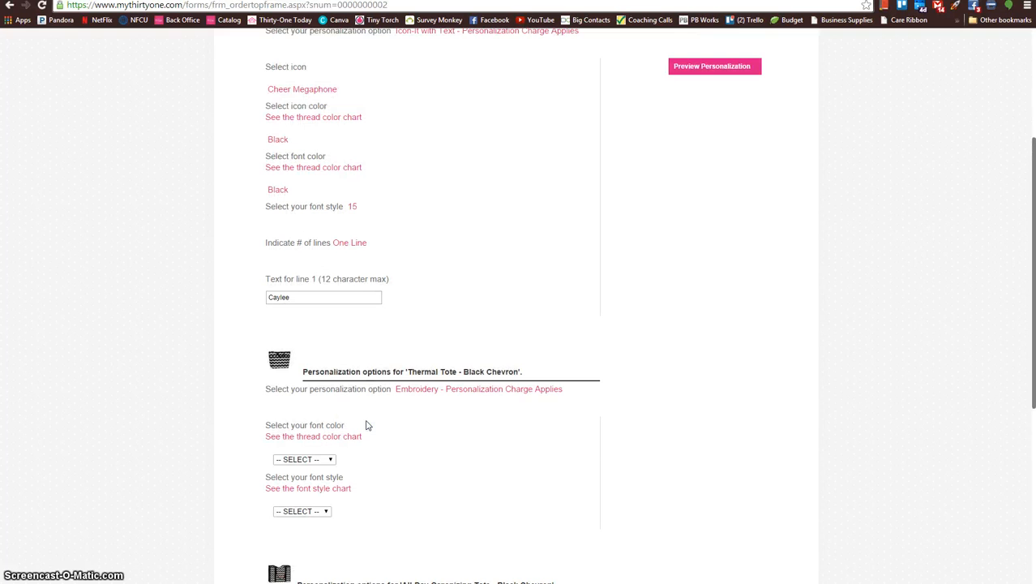
scroll(377, 440, down, 2)
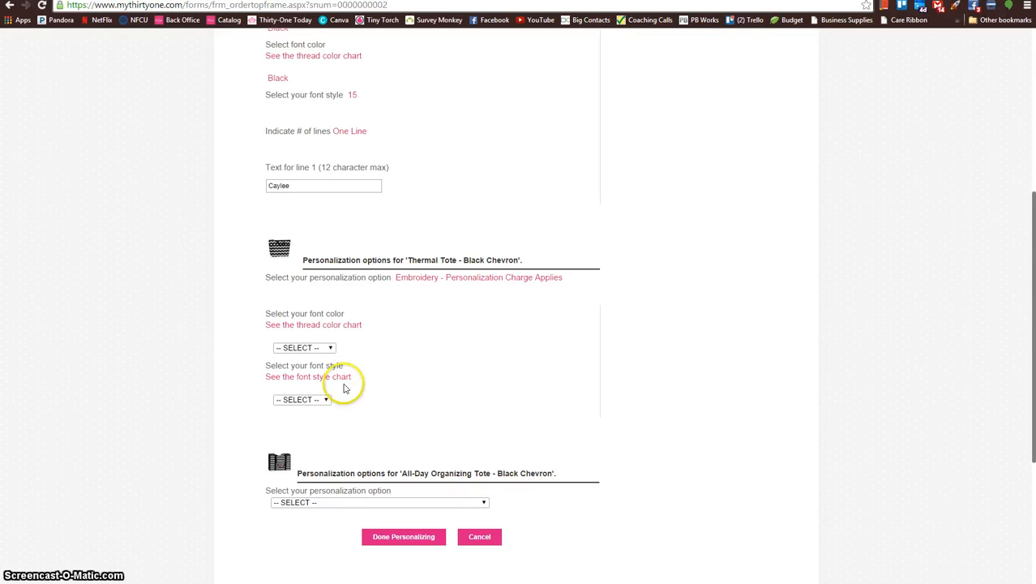
click(330, 349)
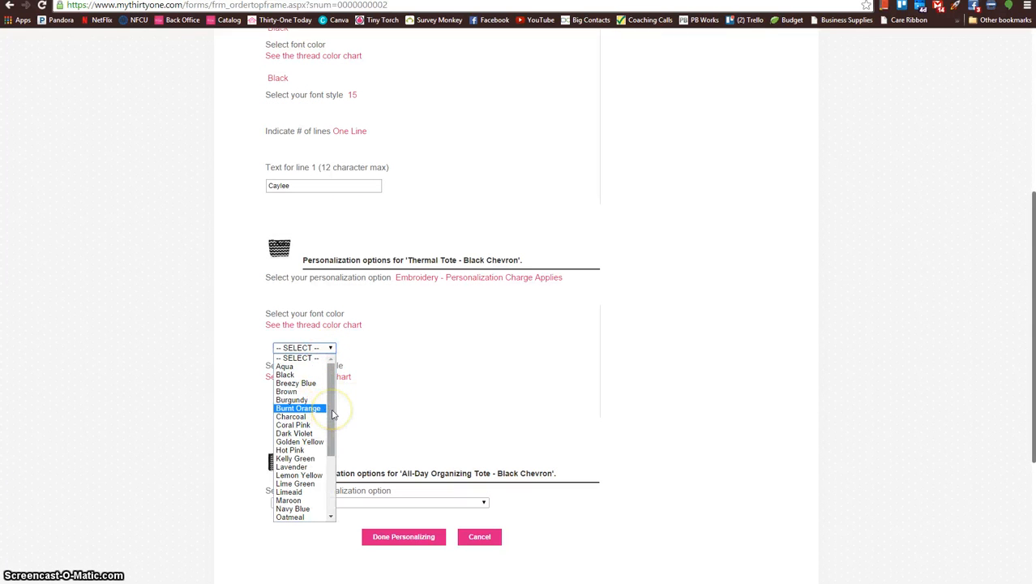
click(304, 450)
click(321, 398)
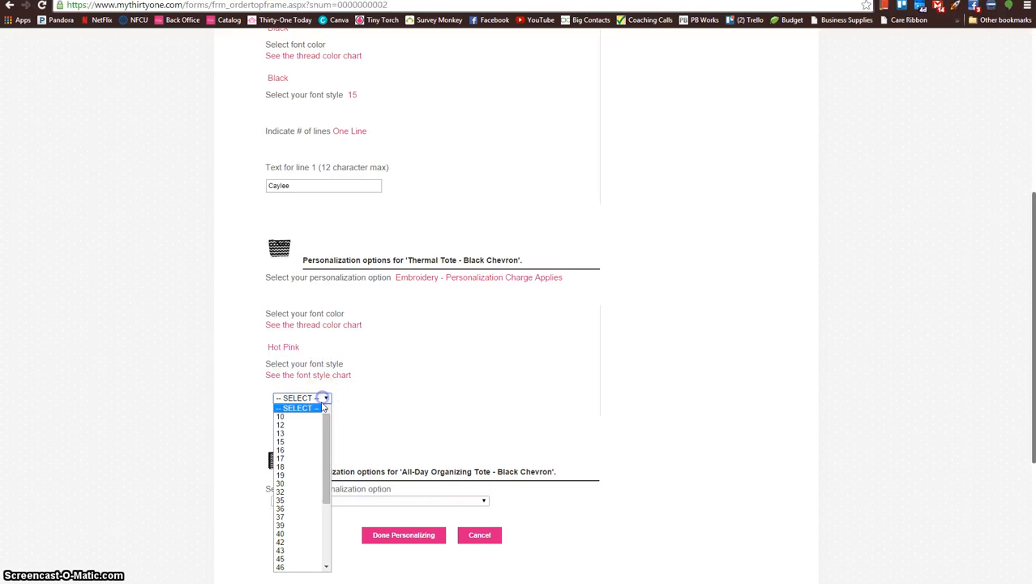
click(308, 450)
Step: Choose One Line of embroidery for the Thermal Tote and enter the guest's first name
click(366, 434)
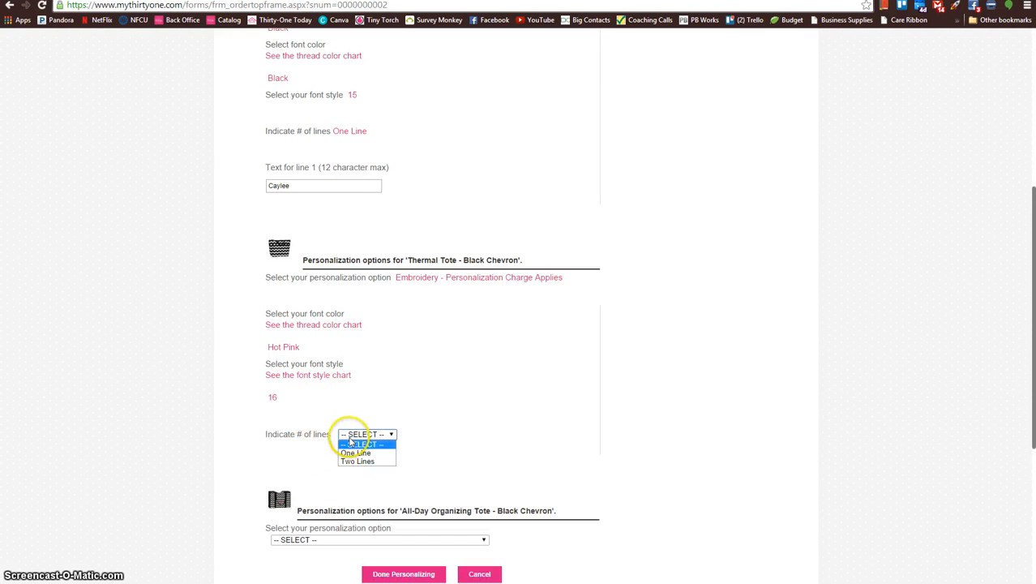
click(350, 455)
click(335, 490)
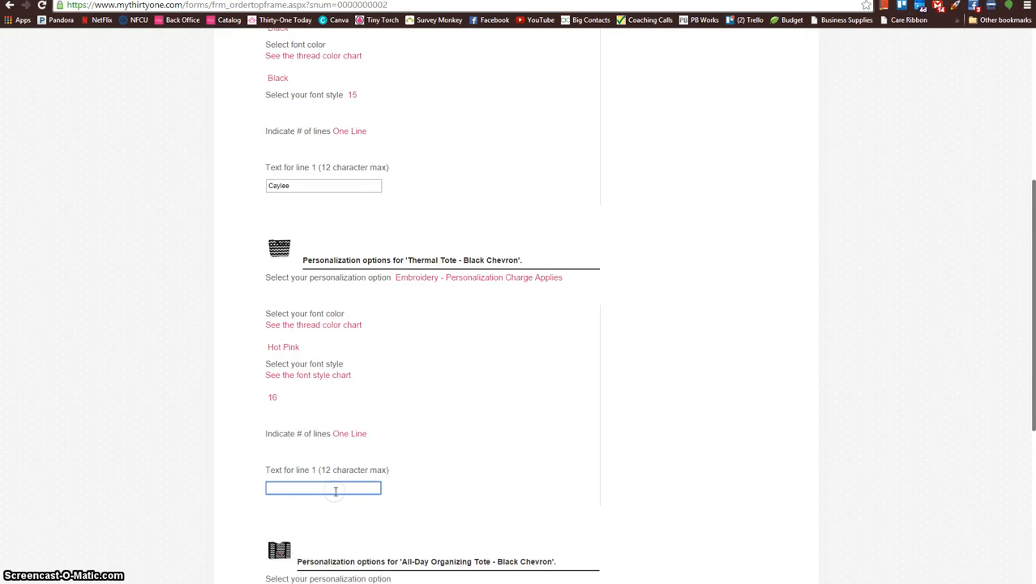
text(Ashley)
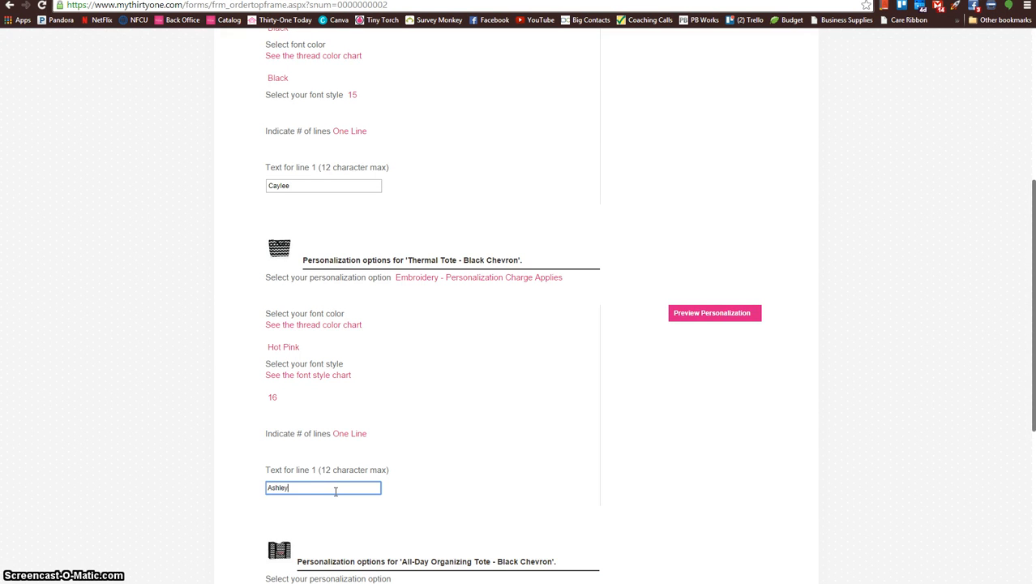
click(246, 451)
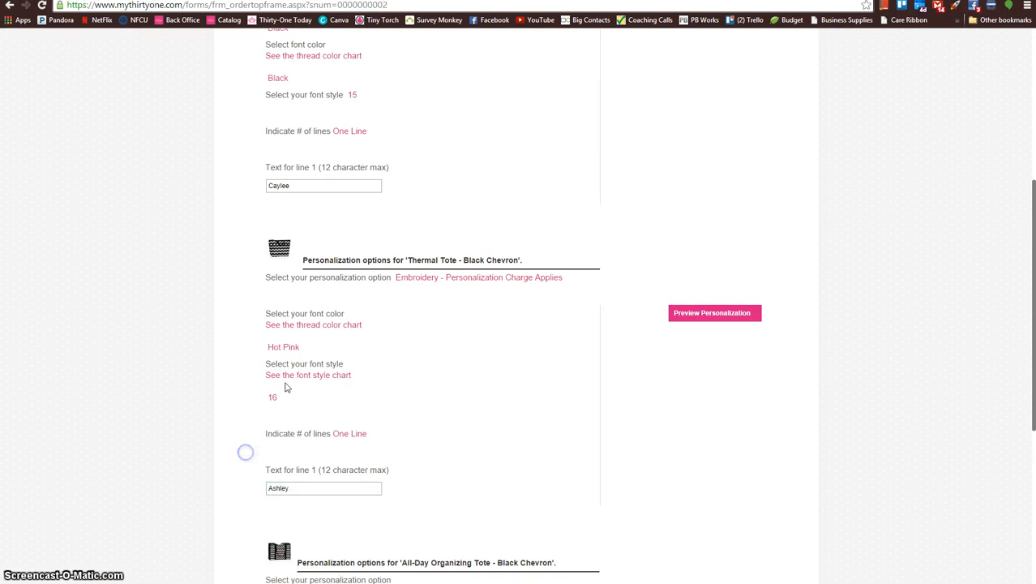
Step: Choose Embroidery for the All-Day Organizing Tote with Hot Pink font color and font style 16
scroll(309, 387, down, 3)
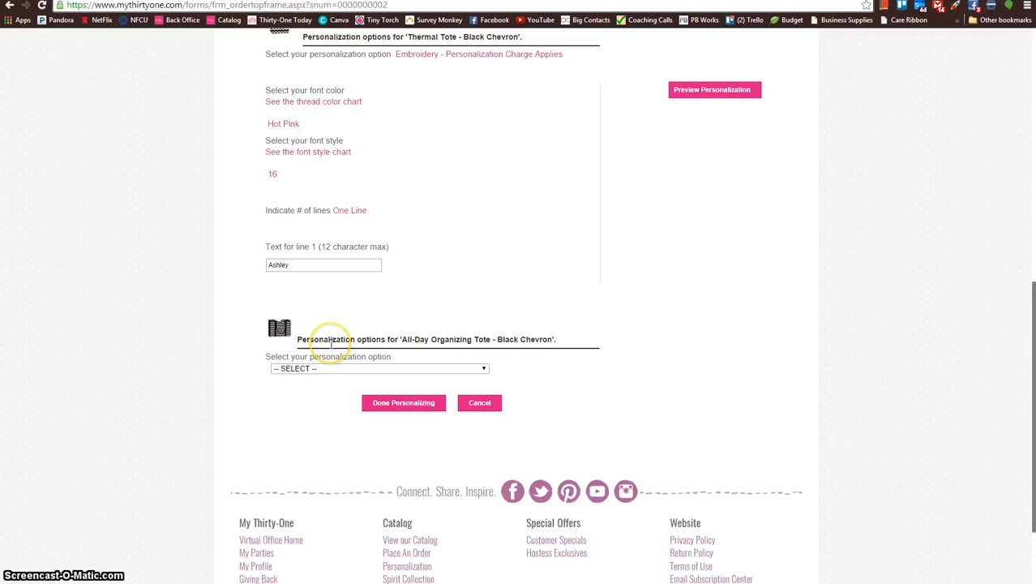
click(328, 368)
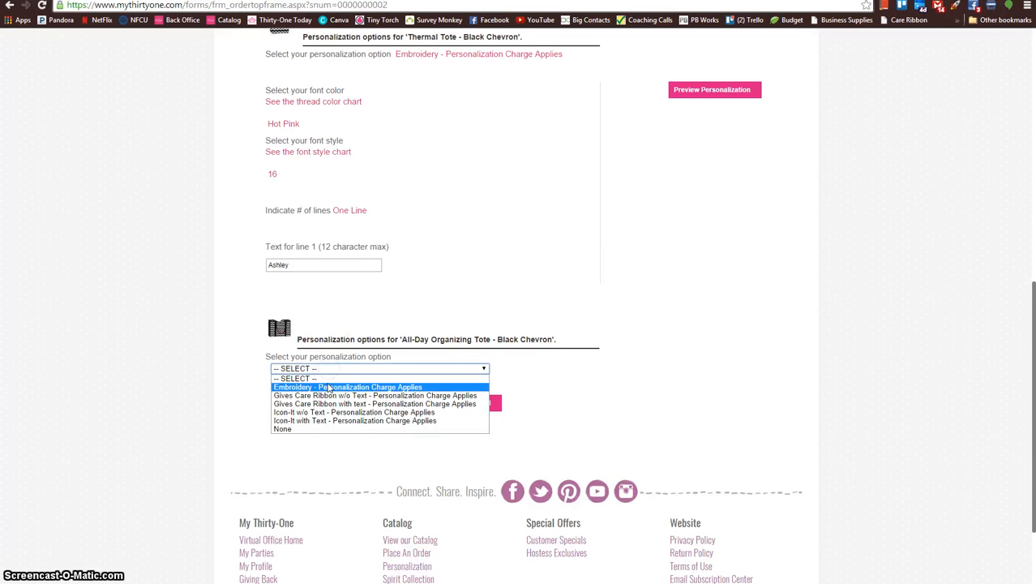
click(326, 388)
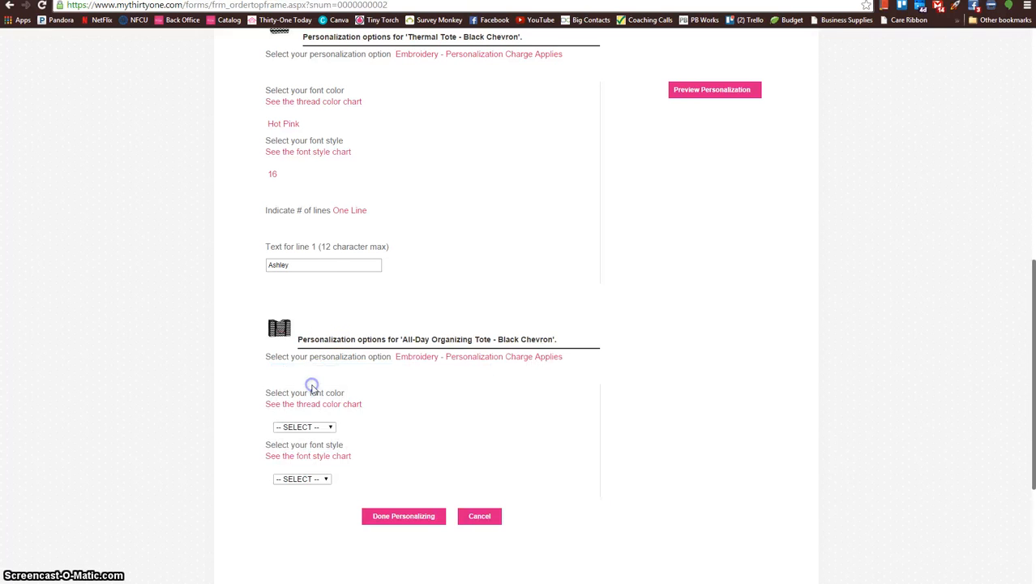
click(327, 430)
mouse_move(331, 343)
mouse_down()
mouse_move(332, 397)
mouse_move(331, 324)
mouse_up()
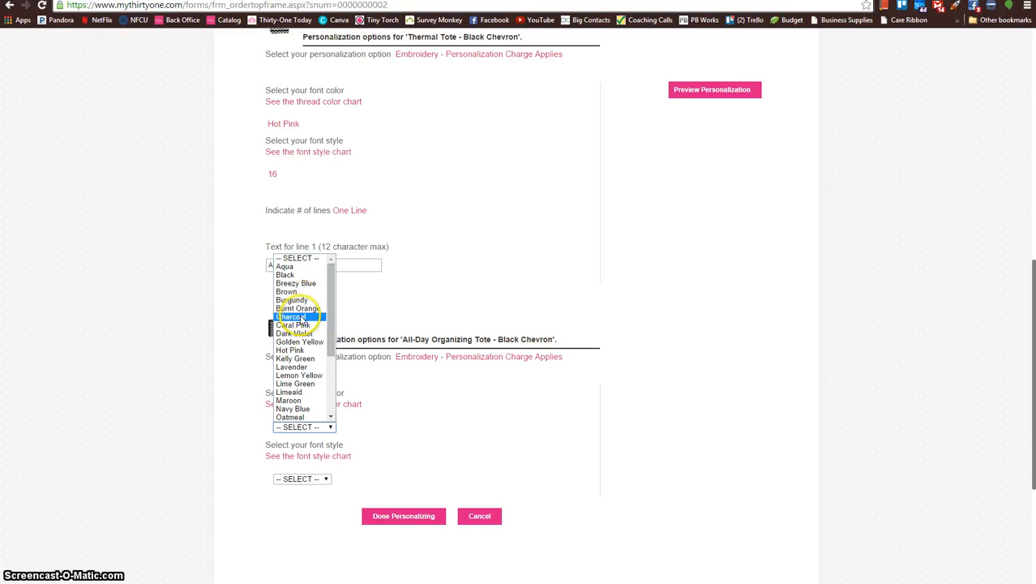
click(292, 349)
click(305, 478)
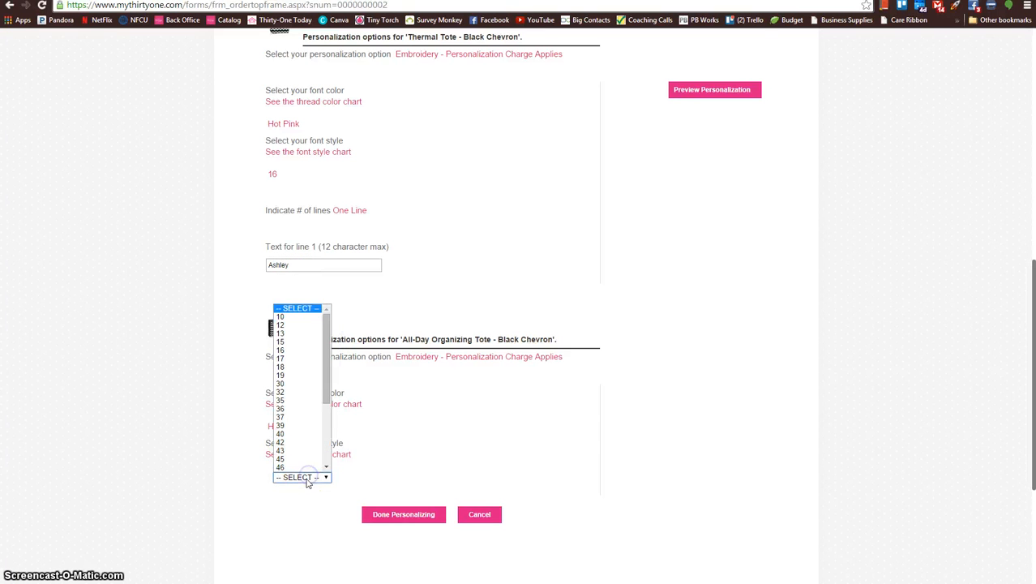
click(295, 350)
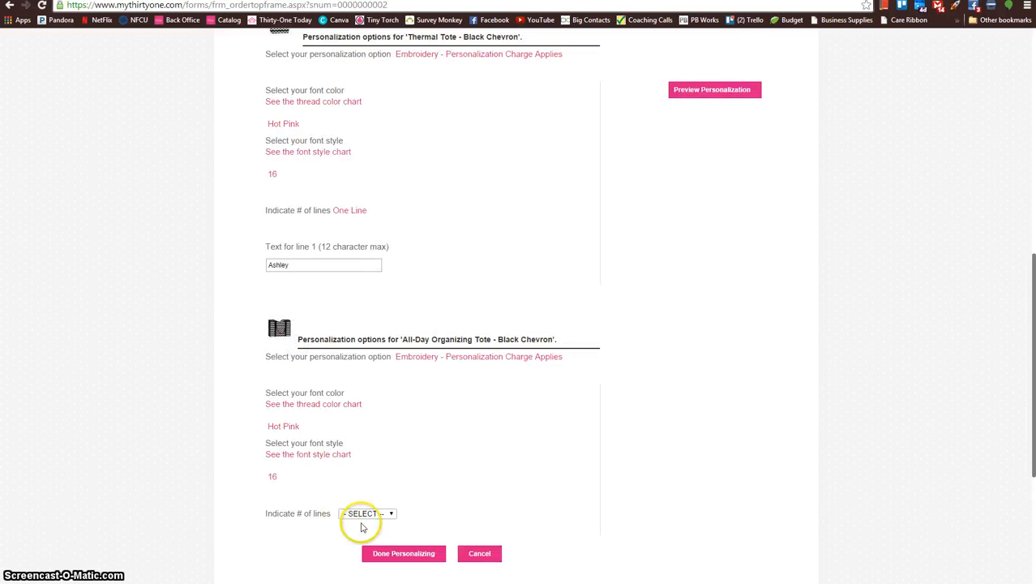
Step: Enter the guest's first name as One Line of embroidery on the All-Day Organizing Tote and preview the tote's personalization
click(365, 514)
click(359, 527)
click(334, 565)
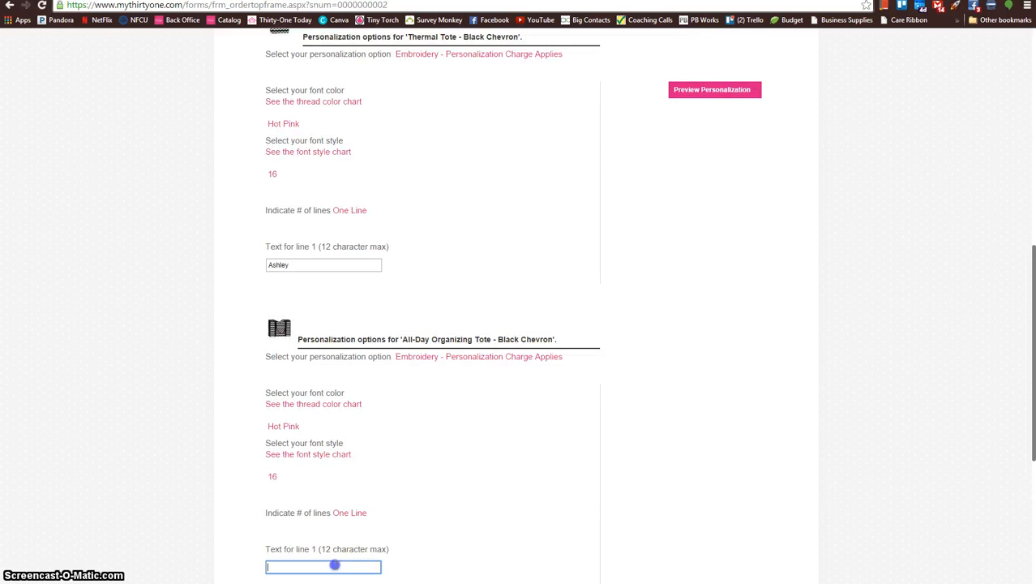
text(Ashley)
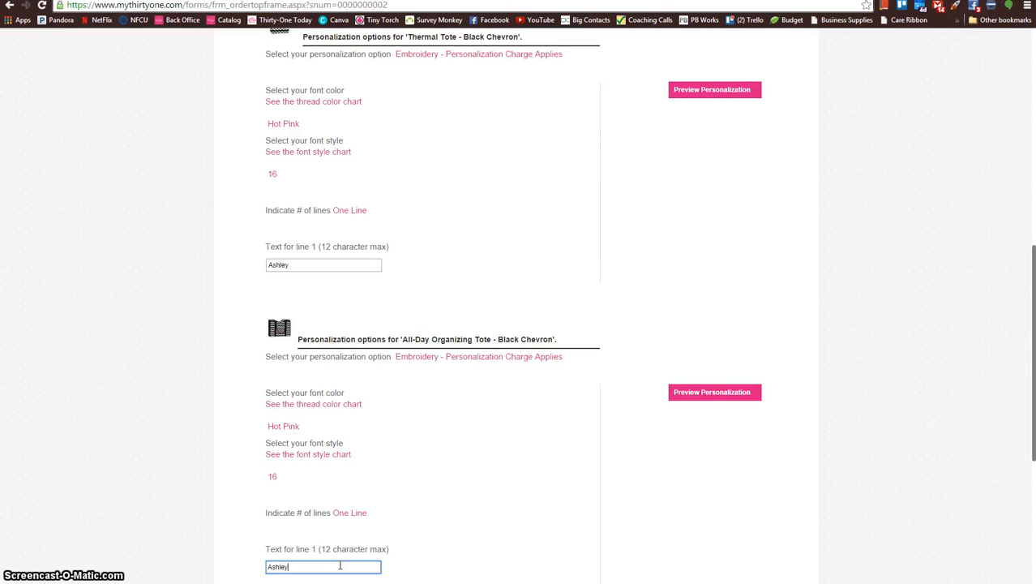
click(260, 512)
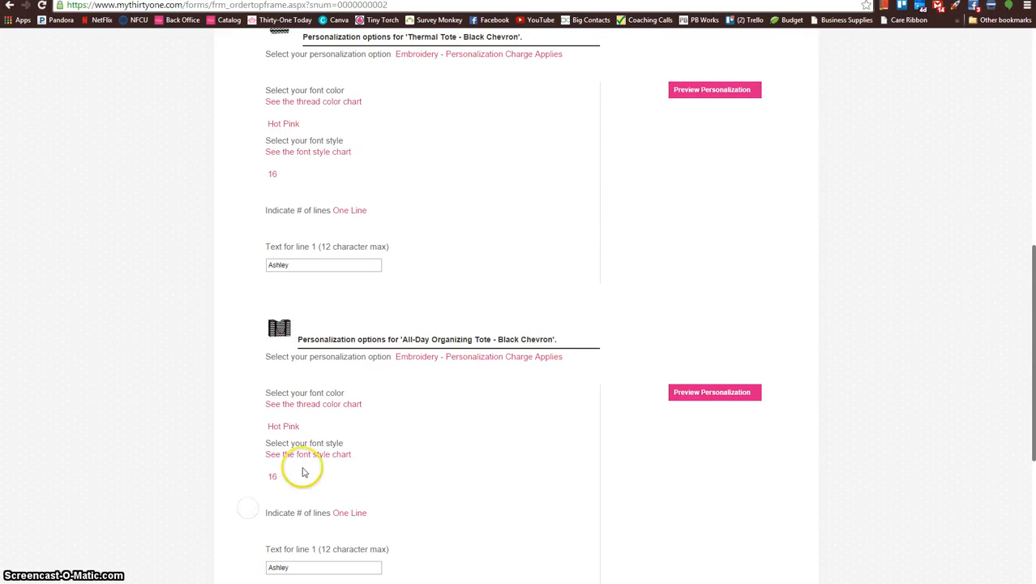
scroll(300, 466, down, 2)
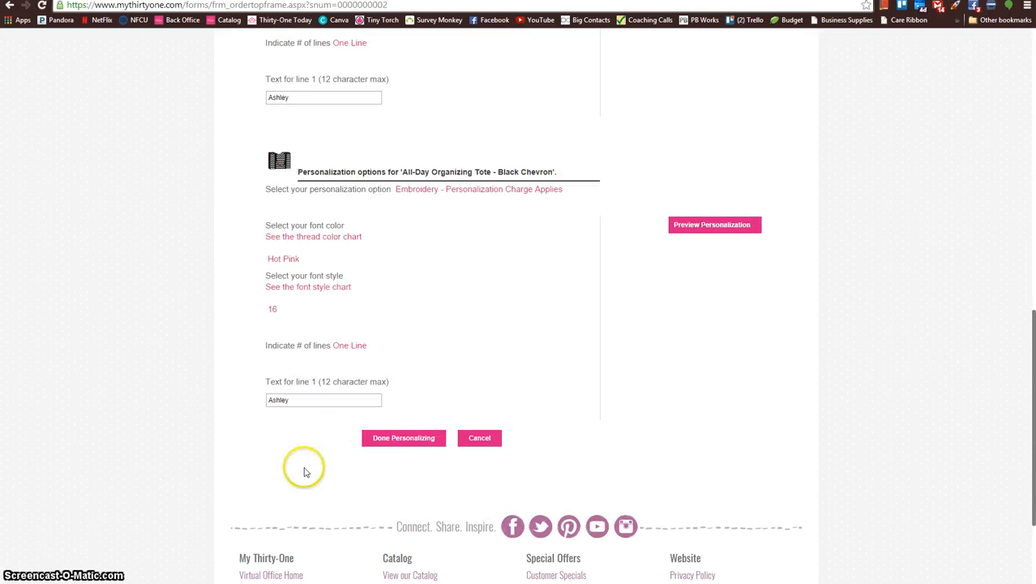
click(706, 226)
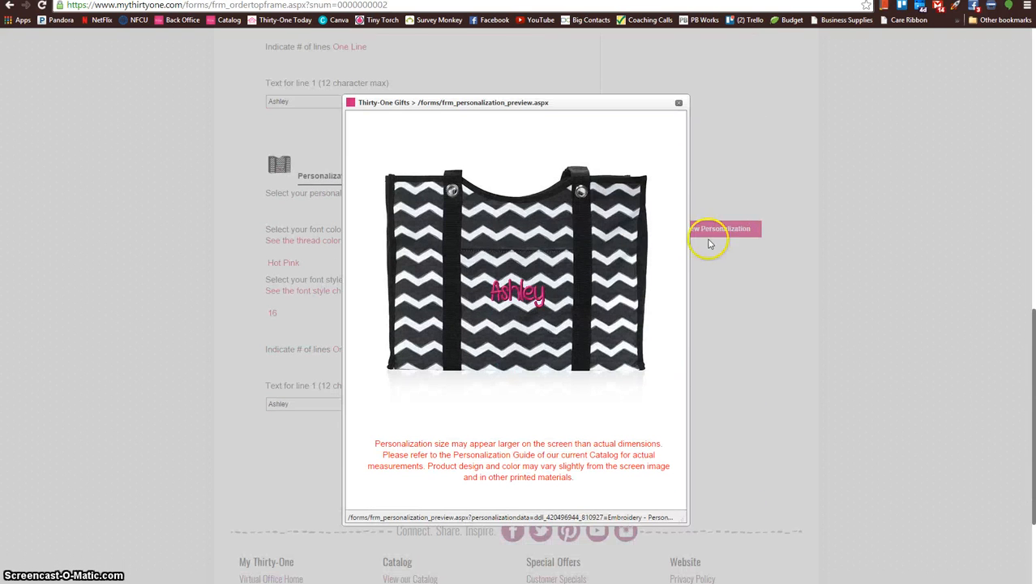
Step: Close the All-Day Organizing Tote's personalization preview and finish personalizing the guest's items
right_click(500, 244)
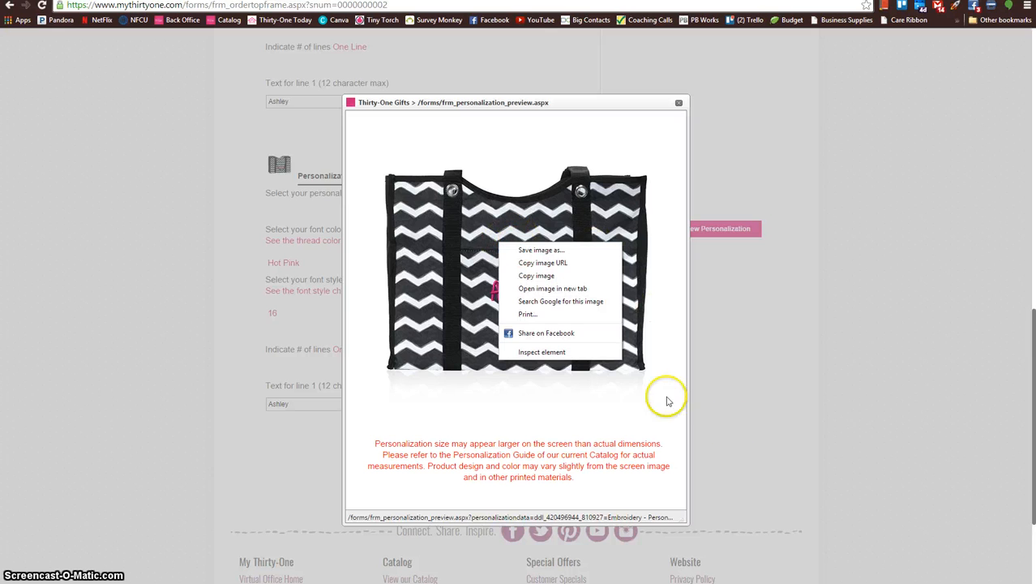
click(568, 67)
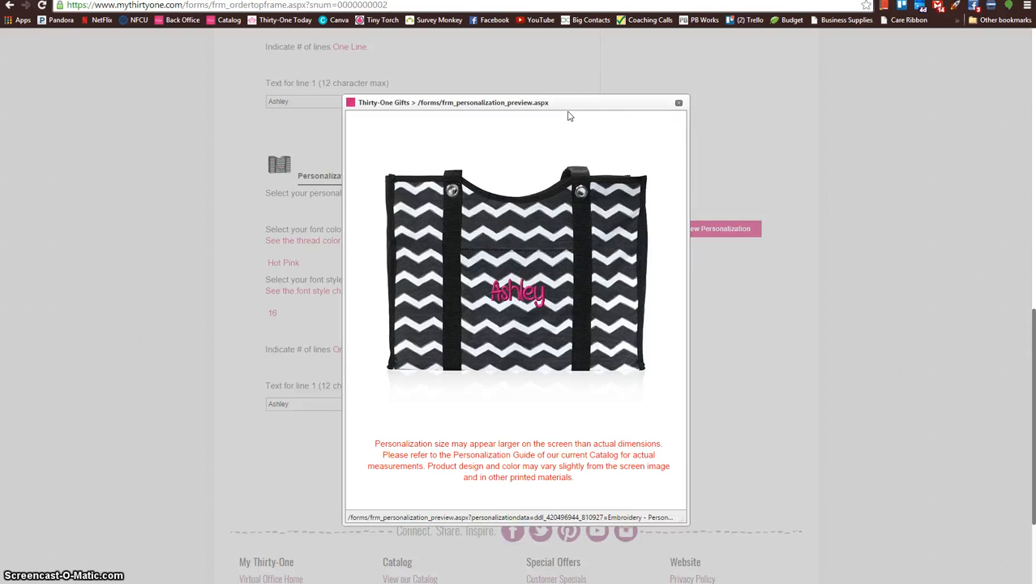
click(679, 103)
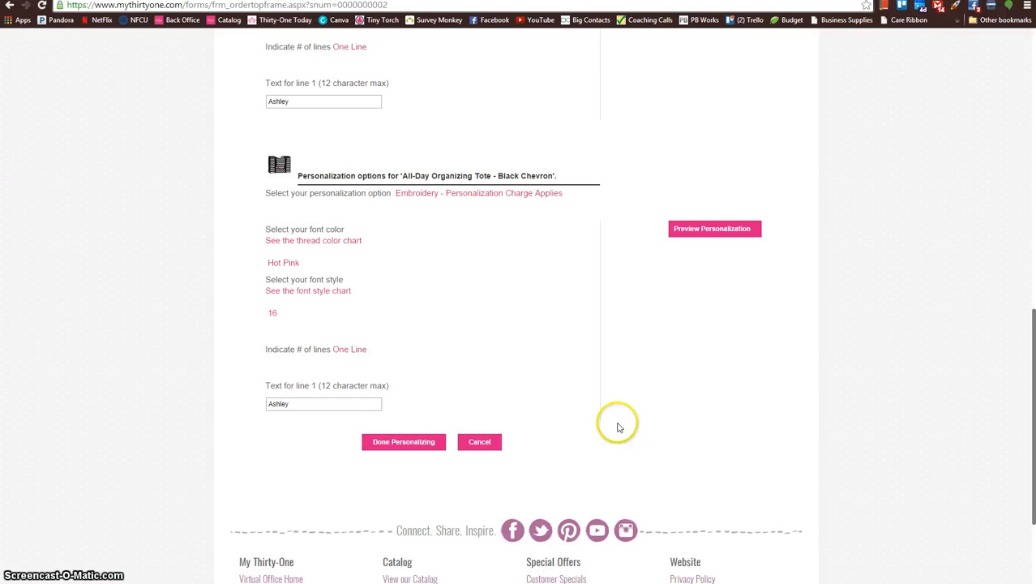
click(418, 442)
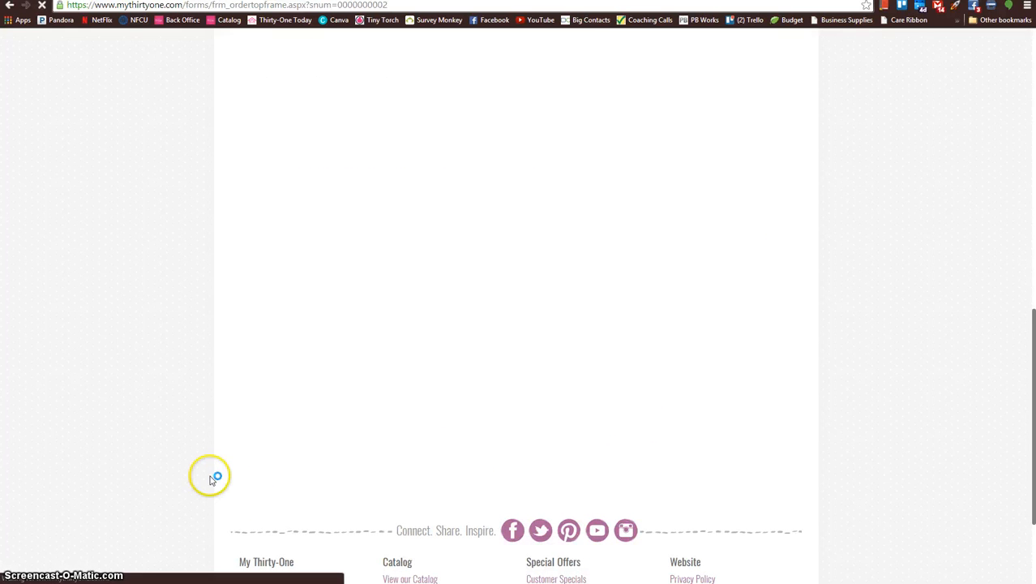
Step: Review the guest's personalized items in the order details and check the guest's order total
scroll(224, 317, down, 5)
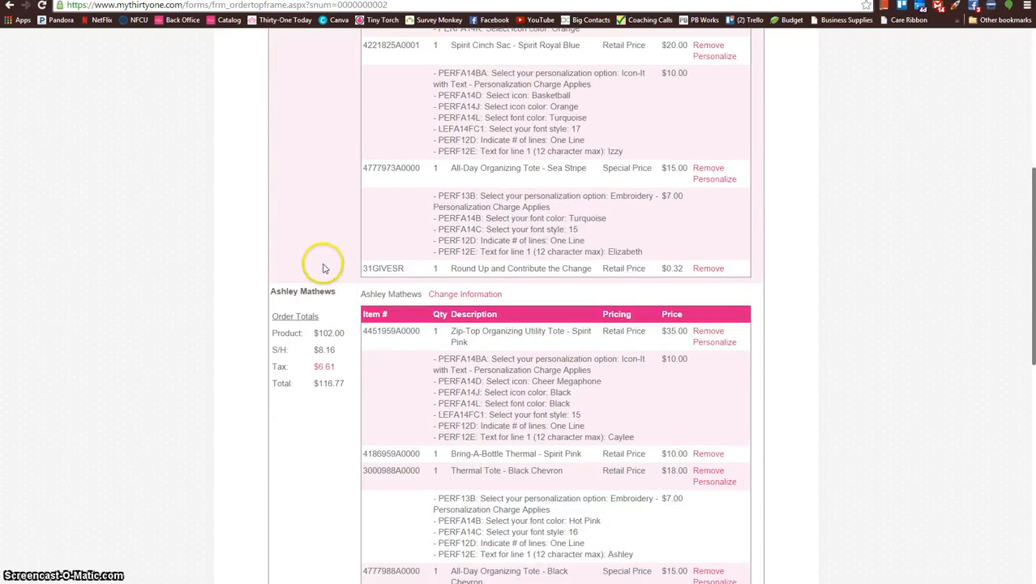
scroll(323, 268, down, 3)
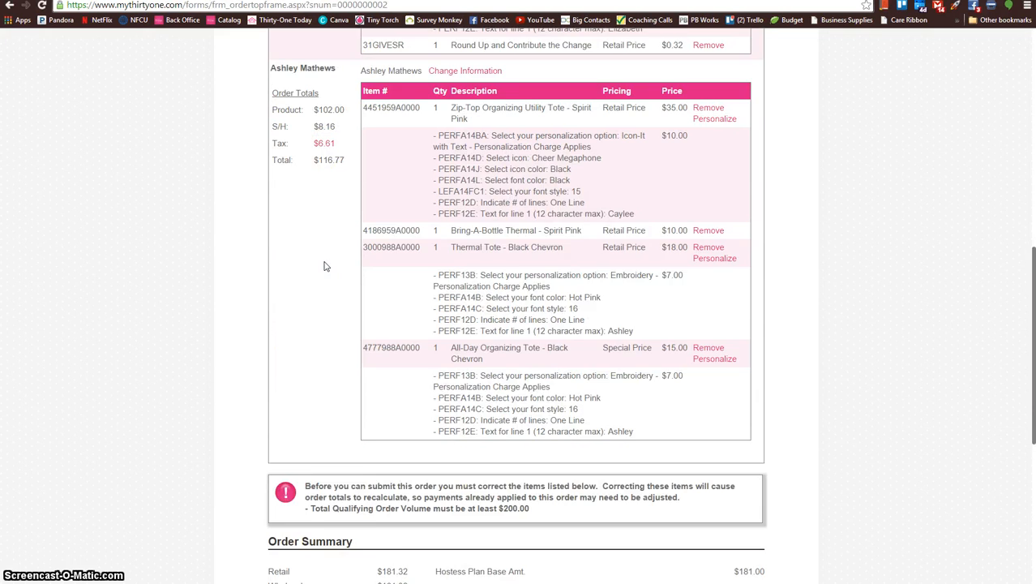
scroll(327, 266, down, 1)
scroll(326, 266, up, 1)
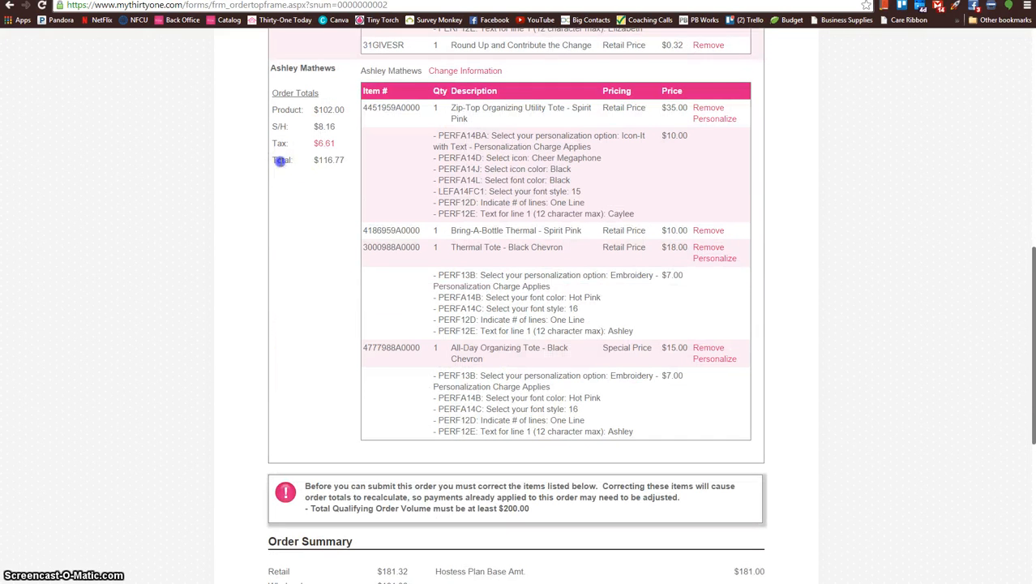
drag(280, 161, 348, 157)
click(337, 231)
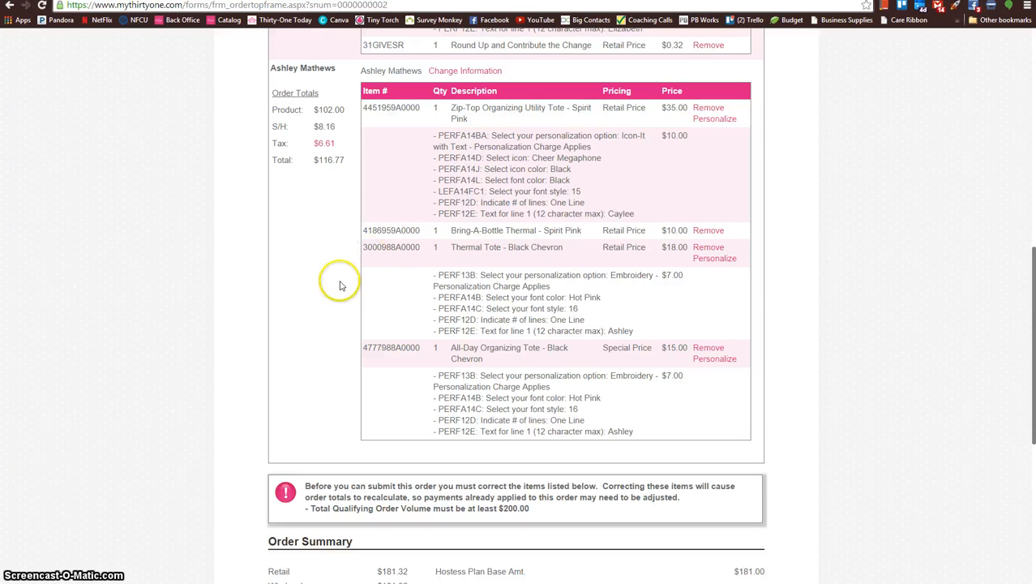
Step: Add another guest to the order with first and last name, shipping to the host, and save the guest information
scroll(342, 282, up, 3)
scroll(341, 285, up, 4)
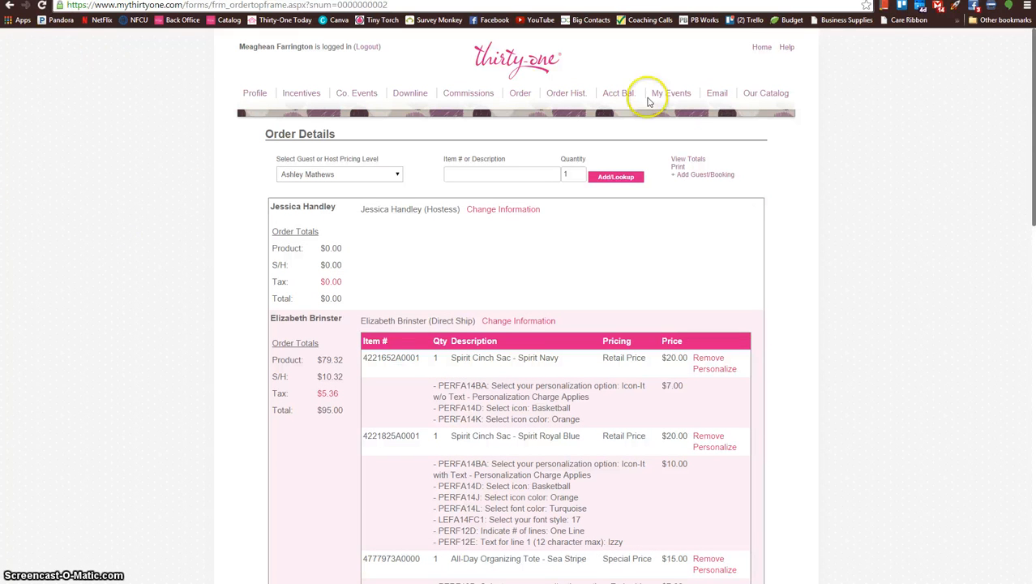
click(718, 176)
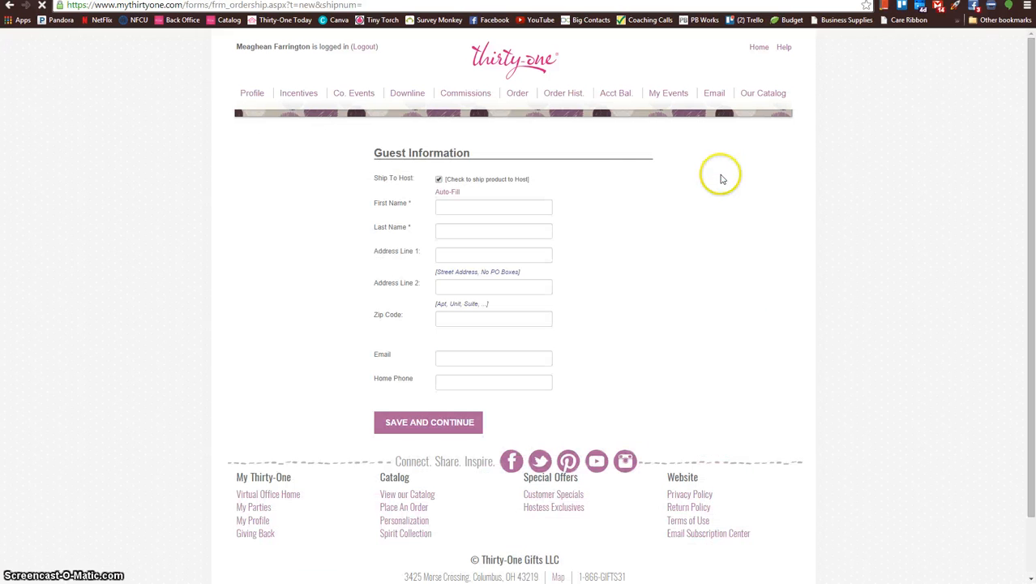
click(529, 203)
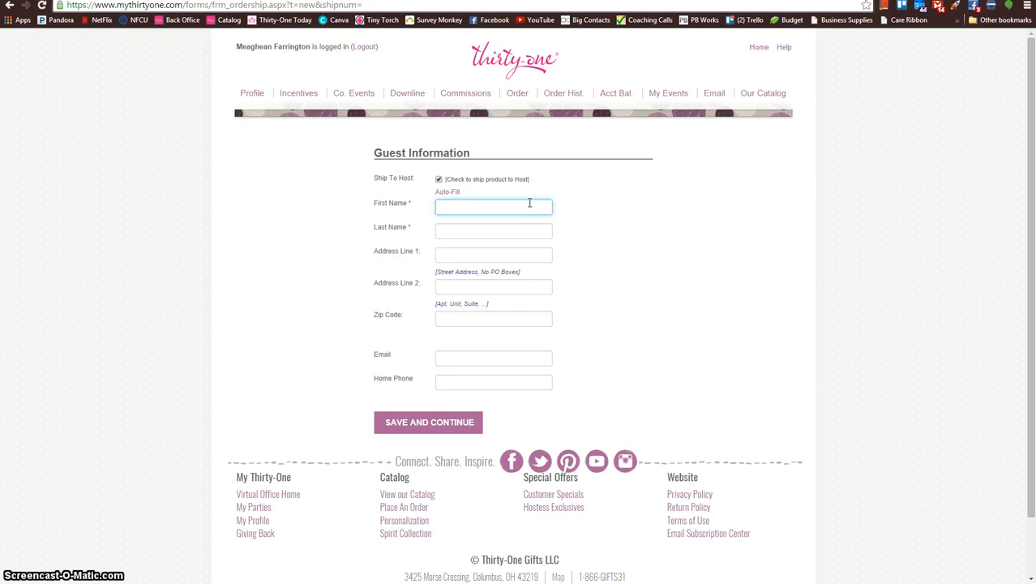
text(Joey)
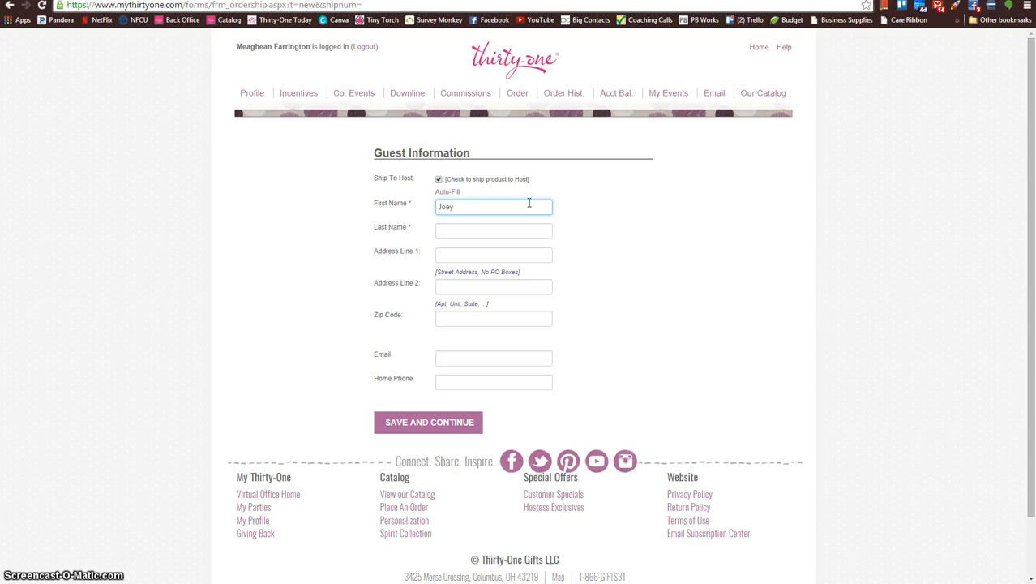
key(Tab)
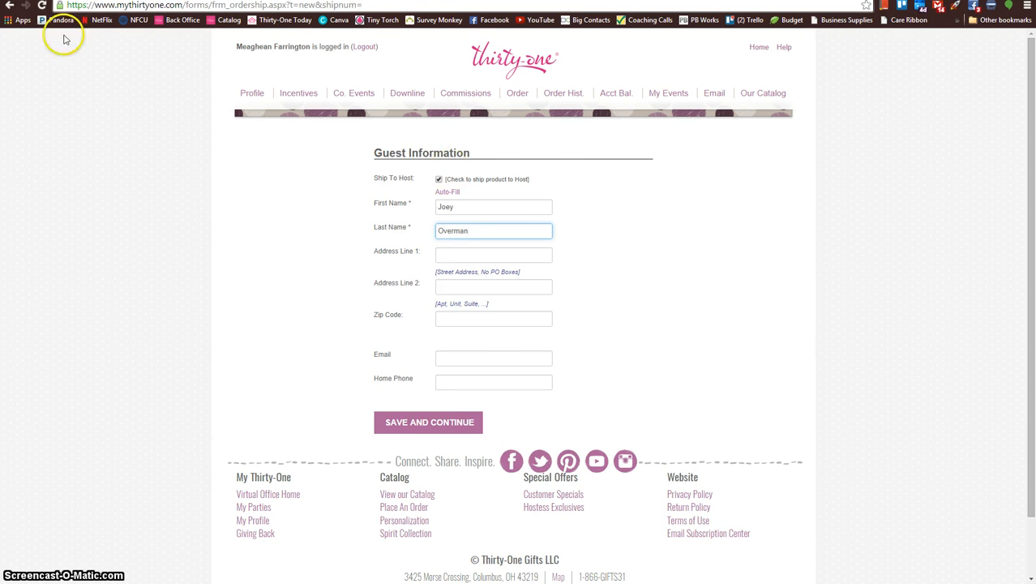
key(Return)
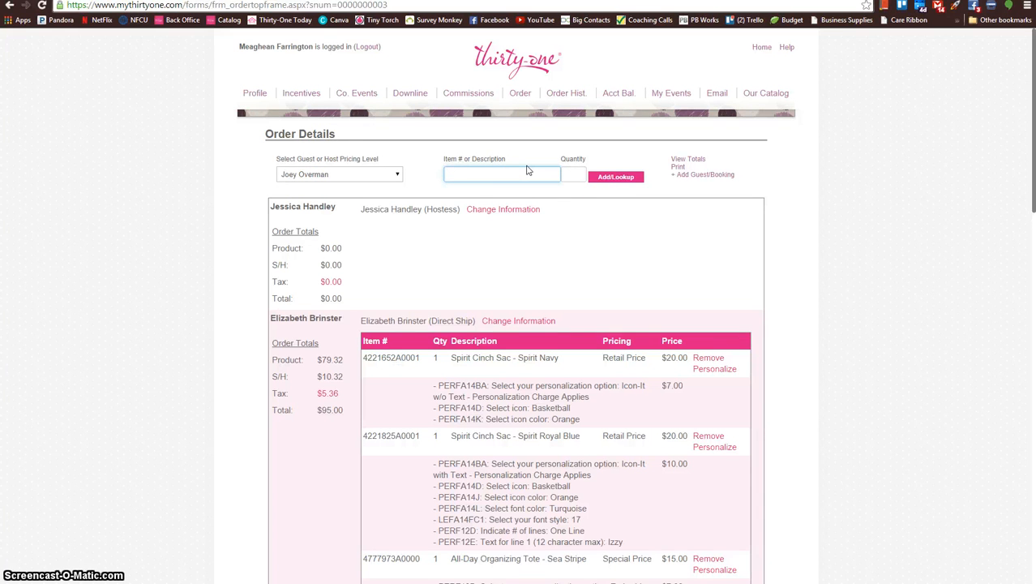
Step: Add one Cross Town Wallet, item 4711, in Black Chevron to the new guest's order
text(4711)
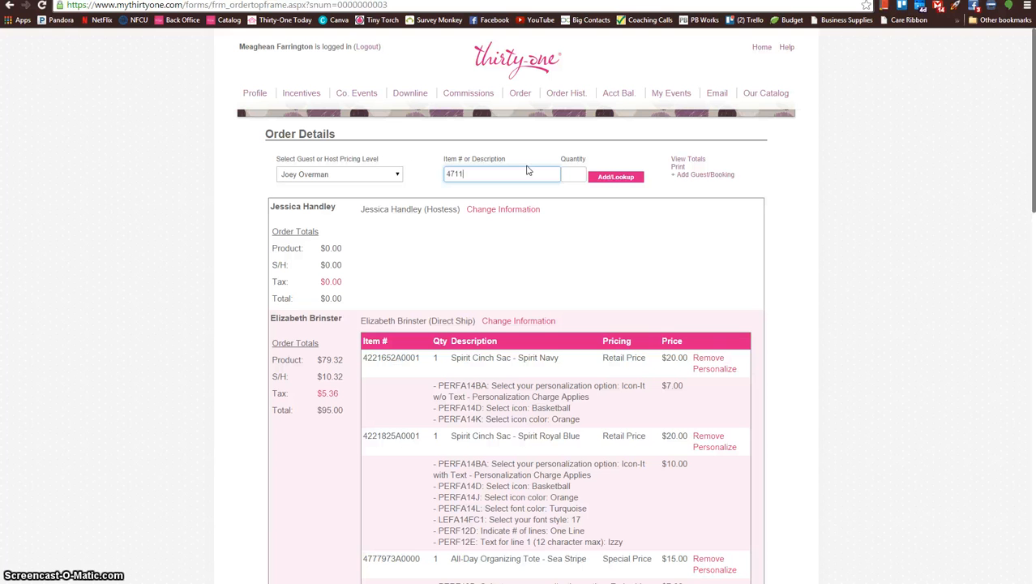
key(Tab)
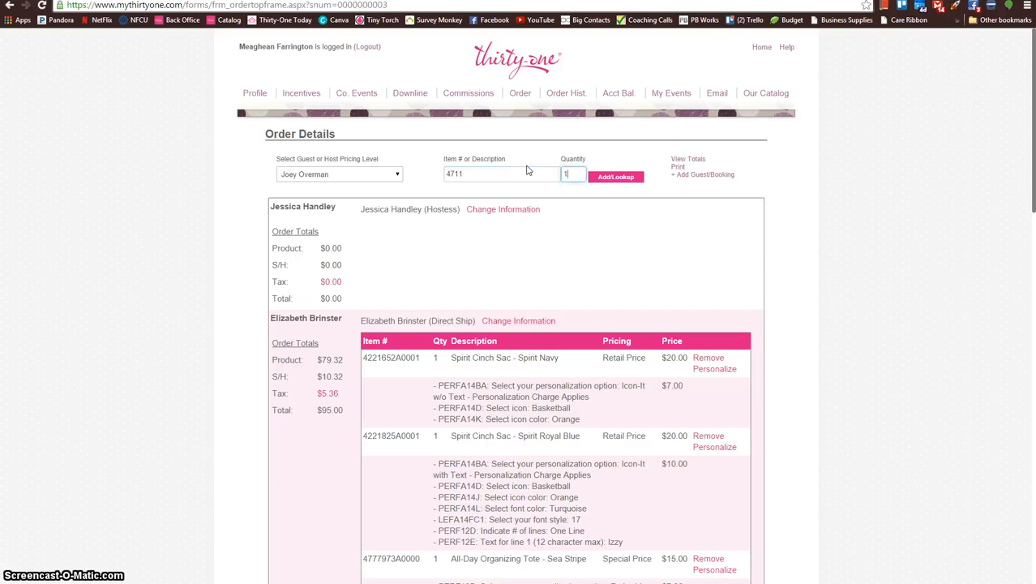
key(Return)
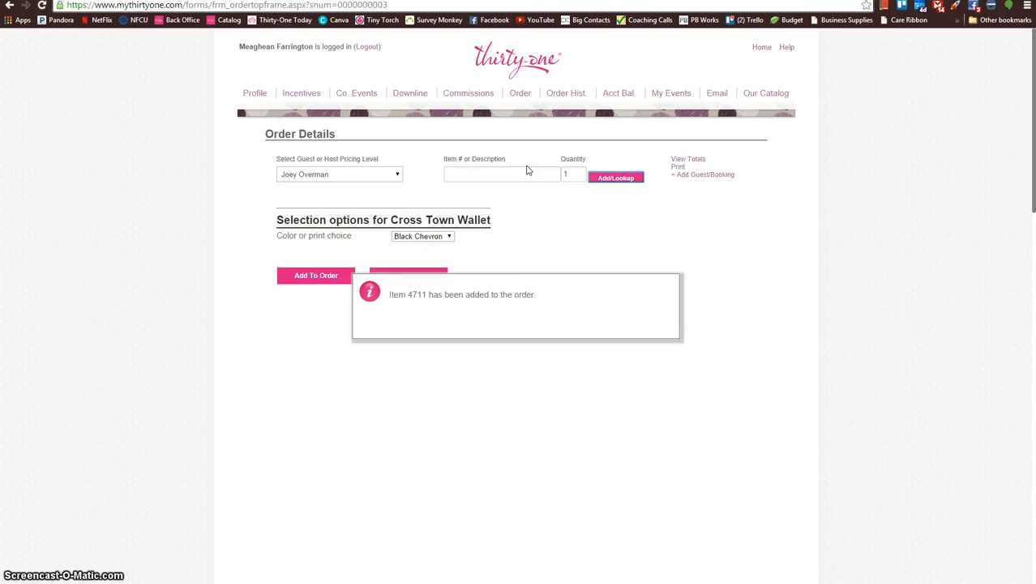
click(516, 173)
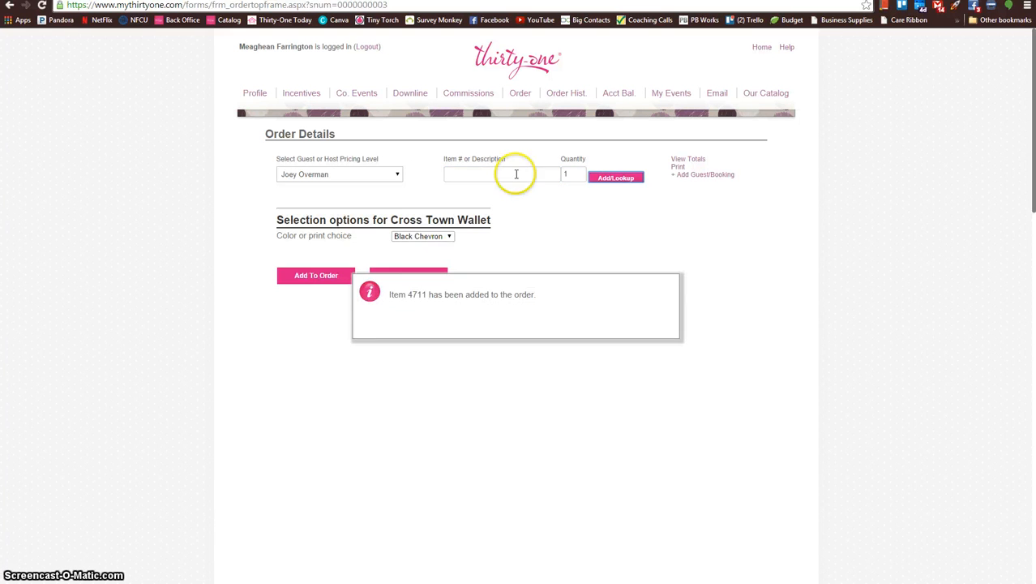
click(446, 237)
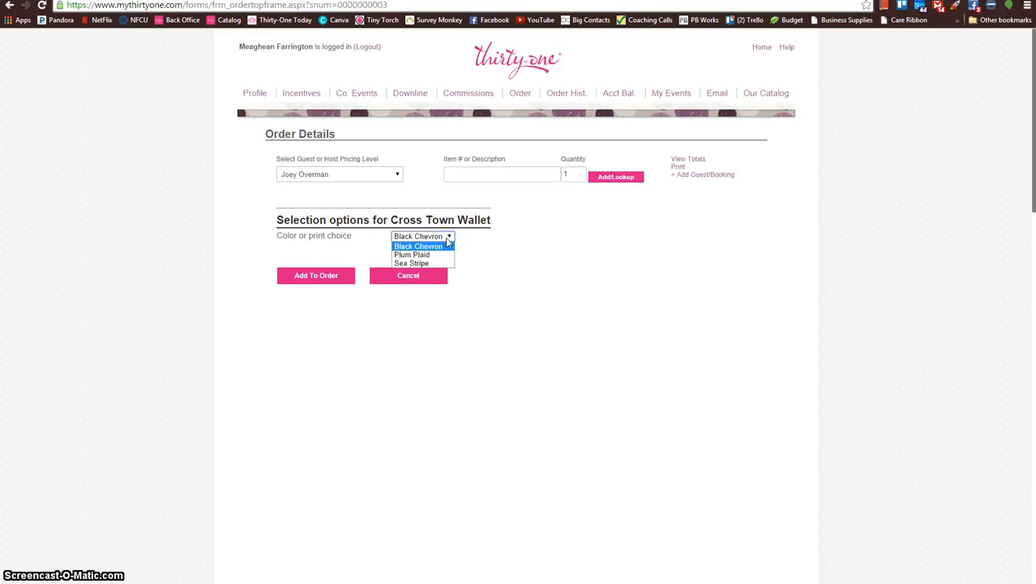
click(441, 253)
click(316, 275)
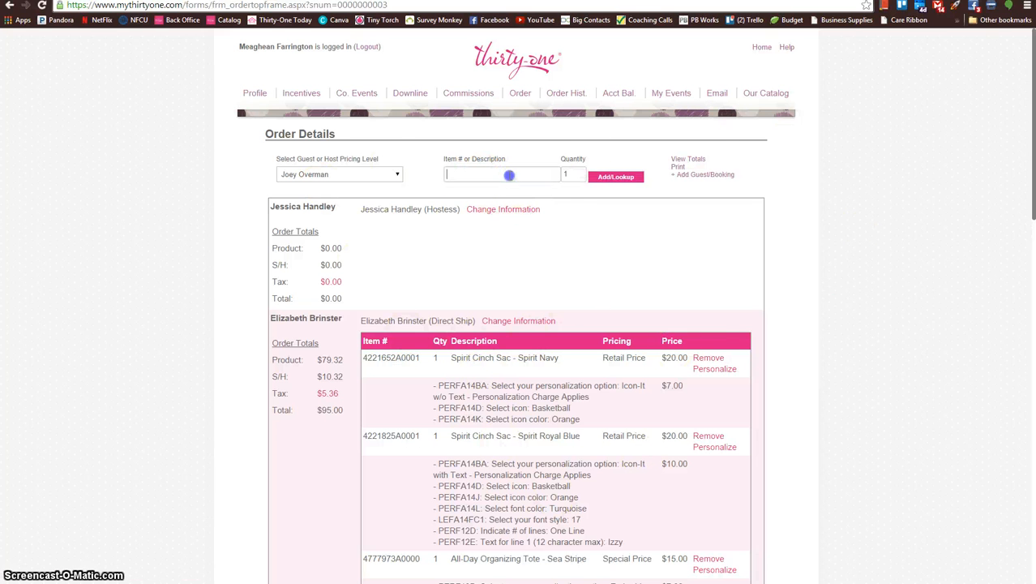
Step: Add one All-Day Organizing Tote, item 4777, in Black Chevron to the same guest's order
click(510, 175)
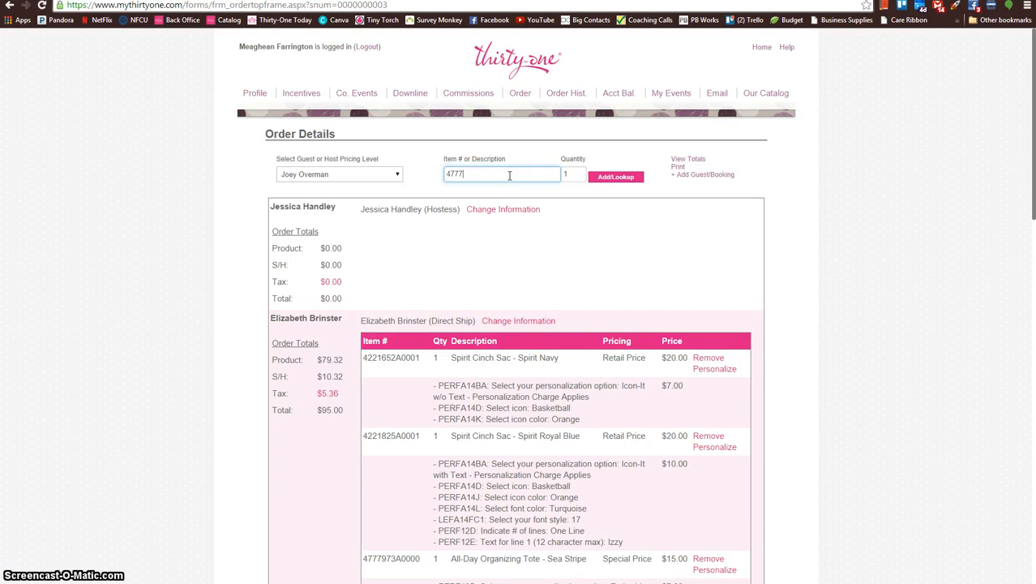
key(Return)
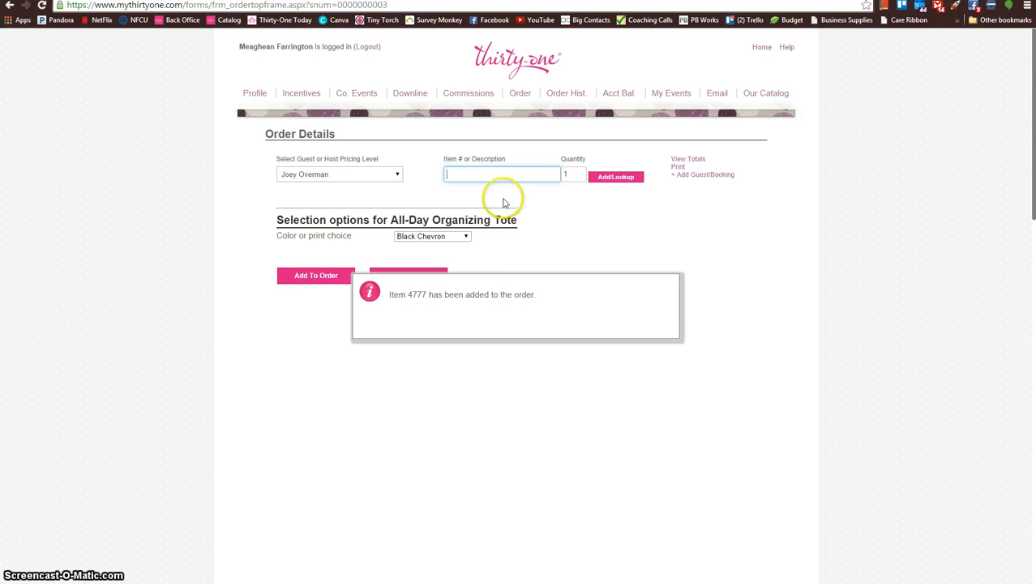
click(493, 289)
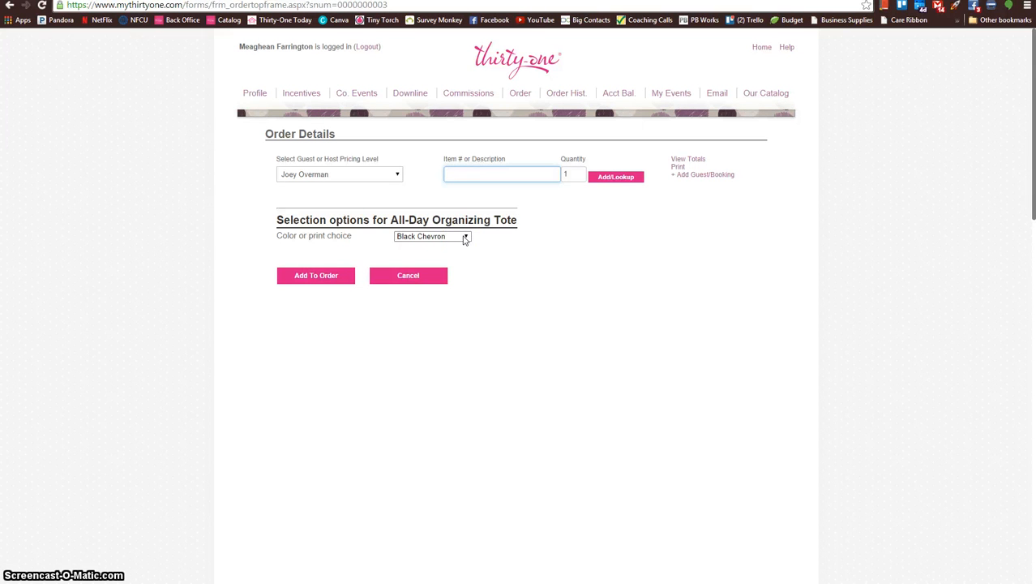
click(300, 275)
Step: Choose Embroidery for the Black Chevron All-Day Organizing Tote with Hot Pink font color and font style 13
click(296, 266)
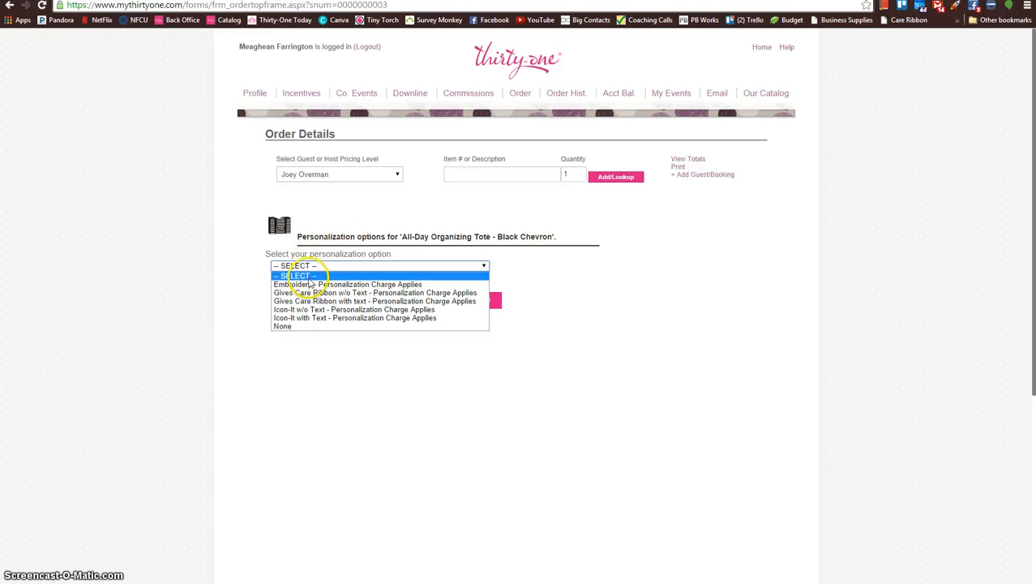
click(306, 285)
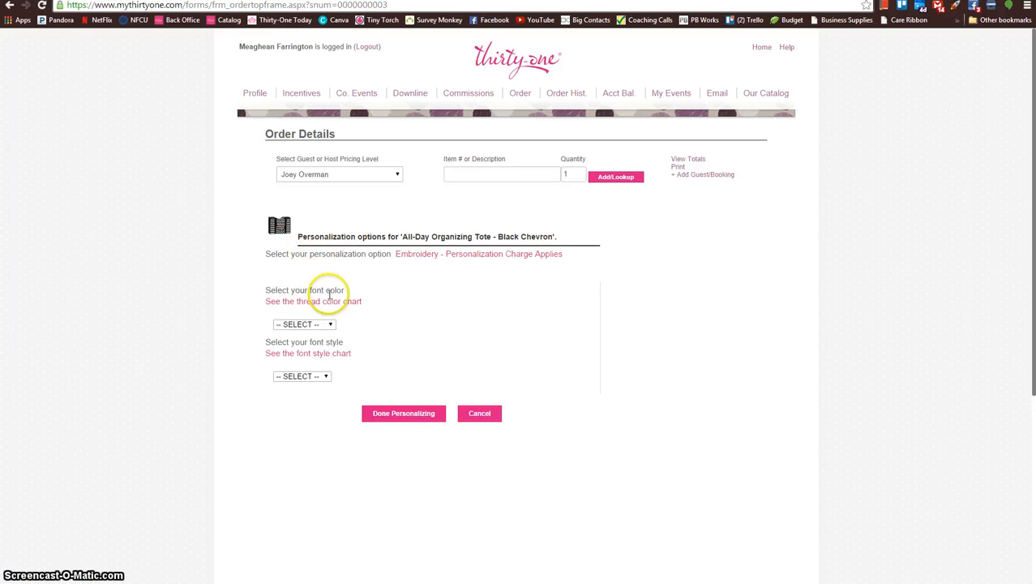
click(328, 327)
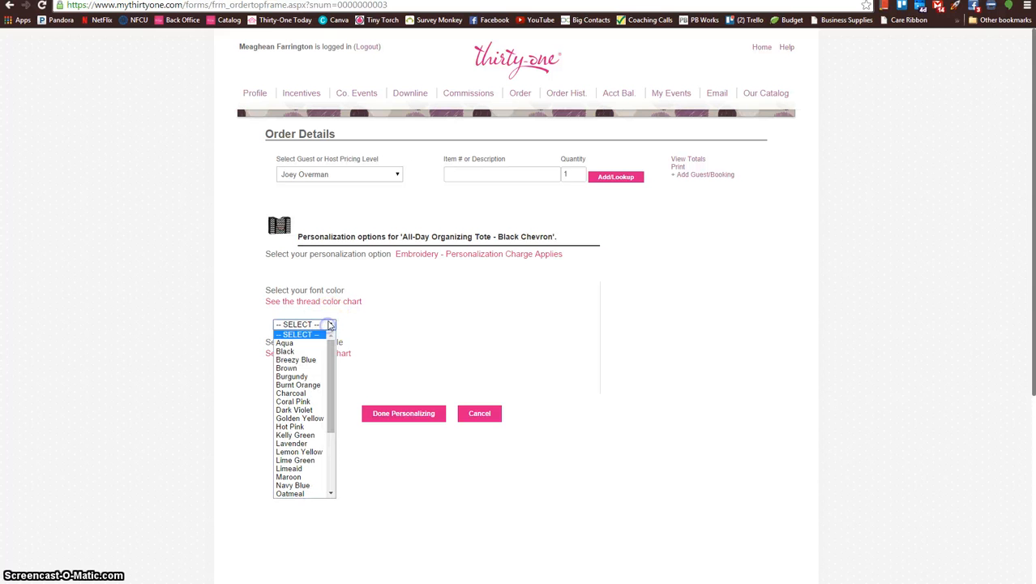
click(310, 425)
click(327, 376)
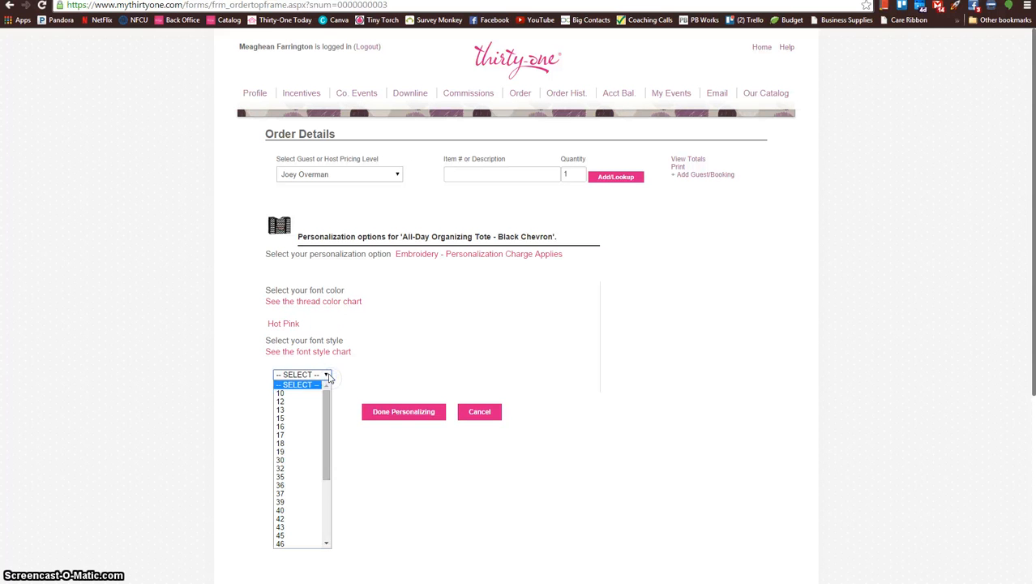
click(301, 409)
Step: Choose One Line of embroidery, enter the first name as the text, and finish personalizing the tote
click(335, 412)
click(349, 425)
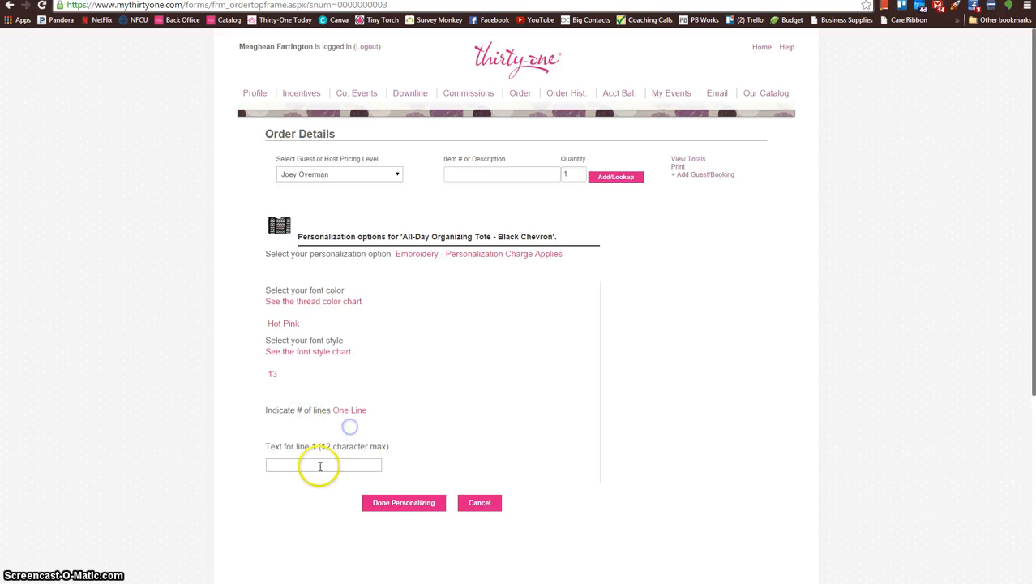
click(318, 464)
text(Brittany)
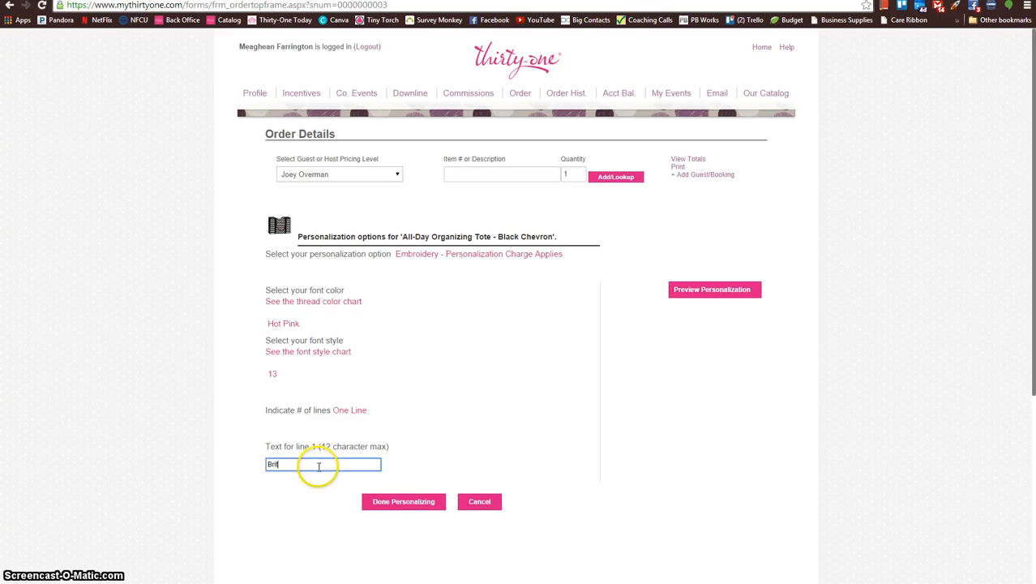
click(380, 502)
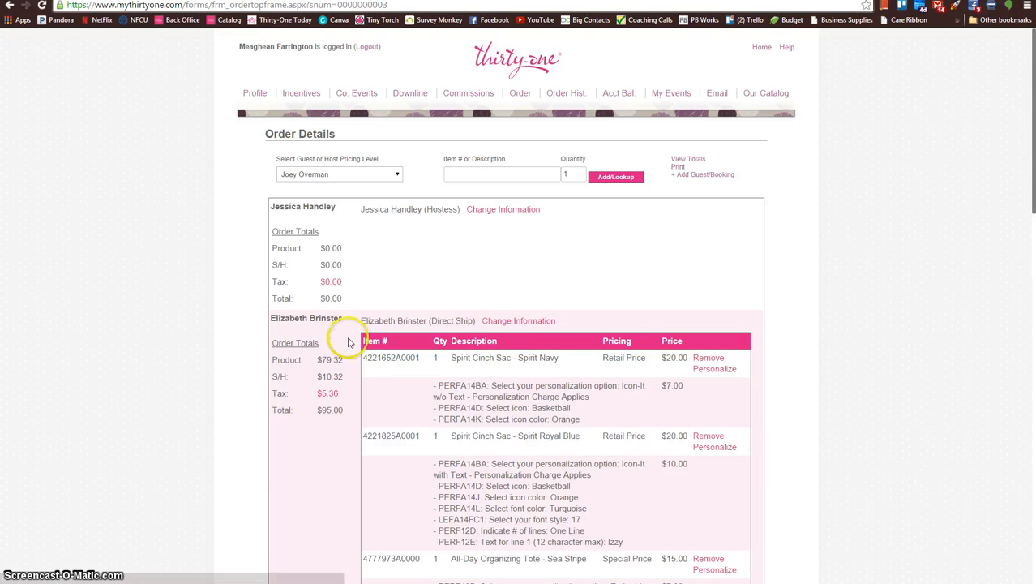
Step: Check the guest's items and the order summary, open a blank guest form, and return to the order details
scroll(259, 225, down, 5)
scroll(255, 223, down, 5)
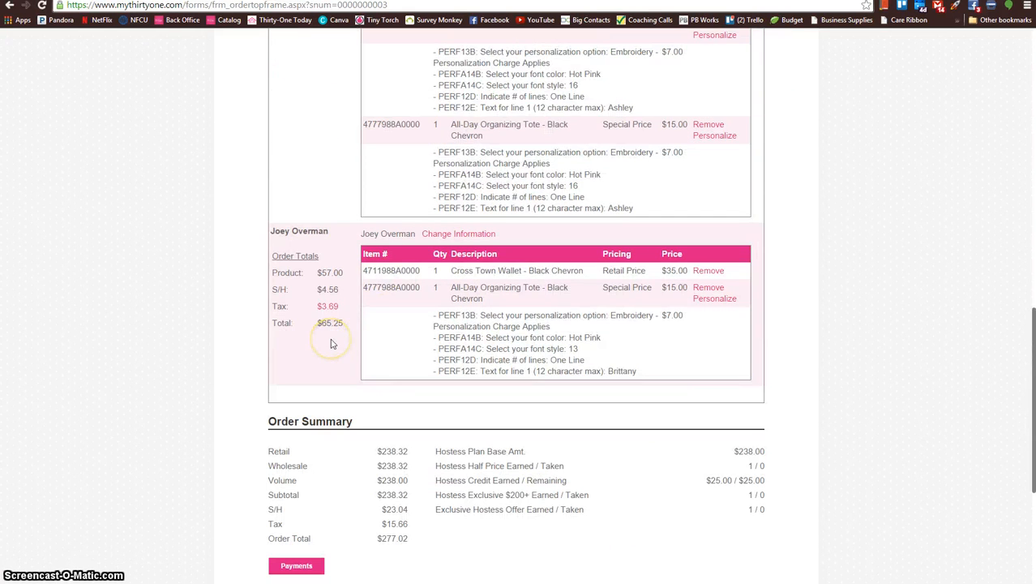
scroll(331, 343, up, 10)
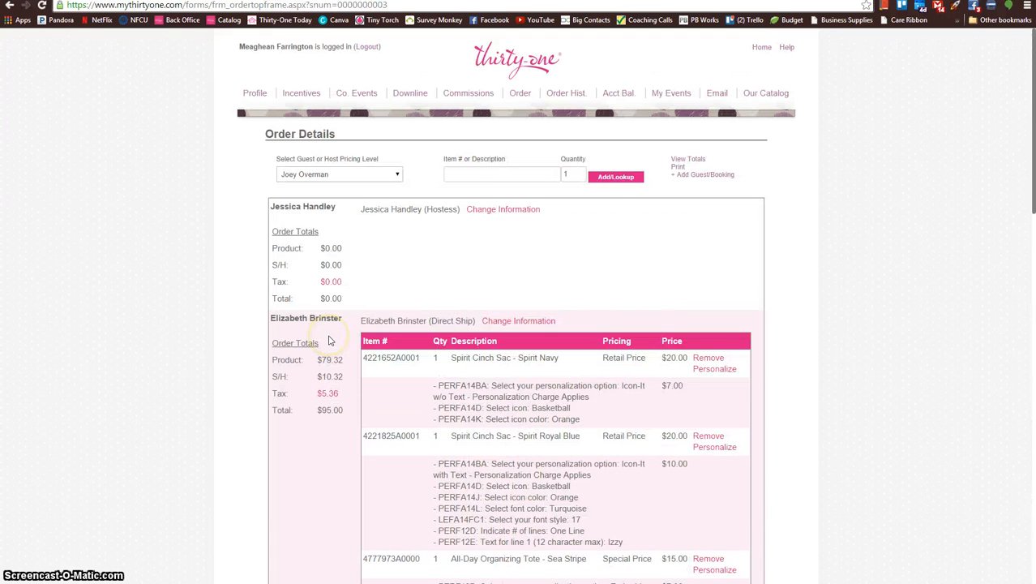
click(699, 175)
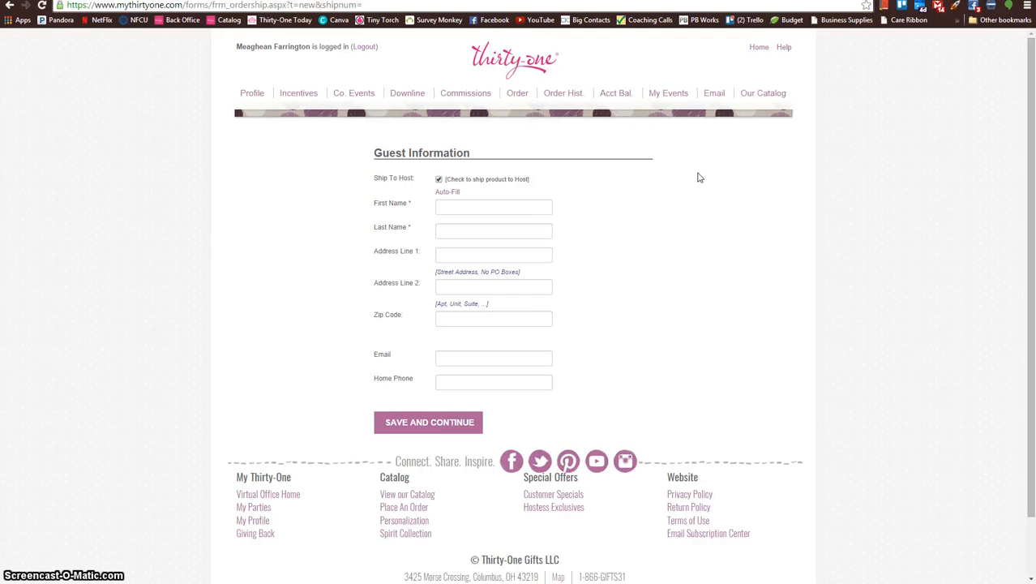
click(10, 5)
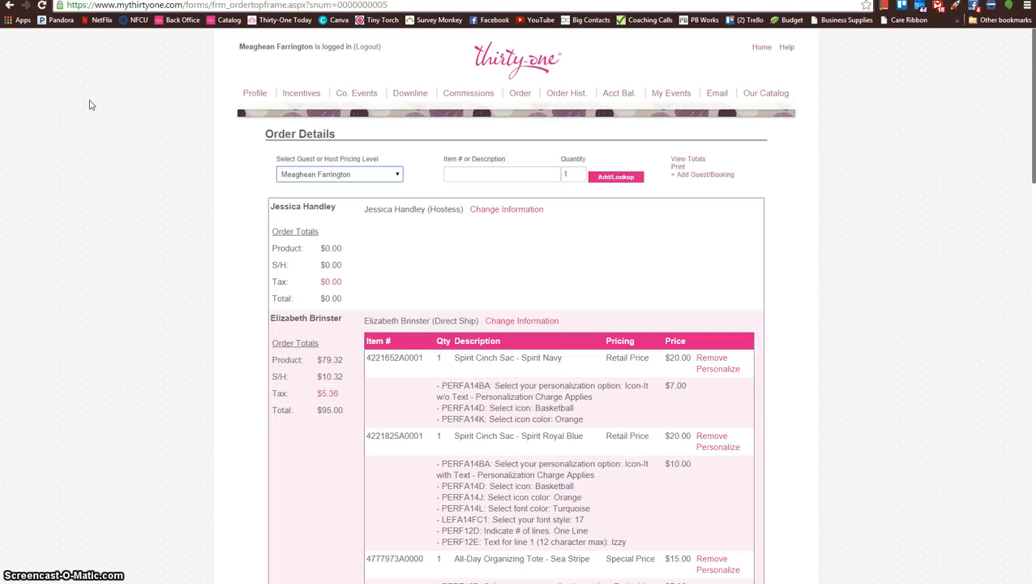
click(151, 146)
Step: Add one 24/7 Case, item 4584, in Black to the hostess's order under the Hostess Credit pricing level
click(398, 173)
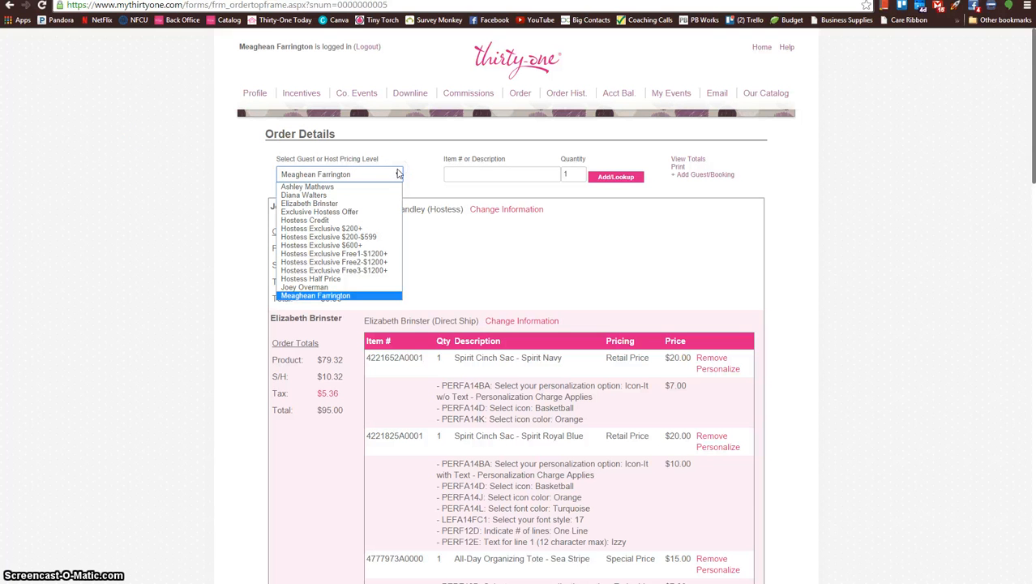
click(321, 220)
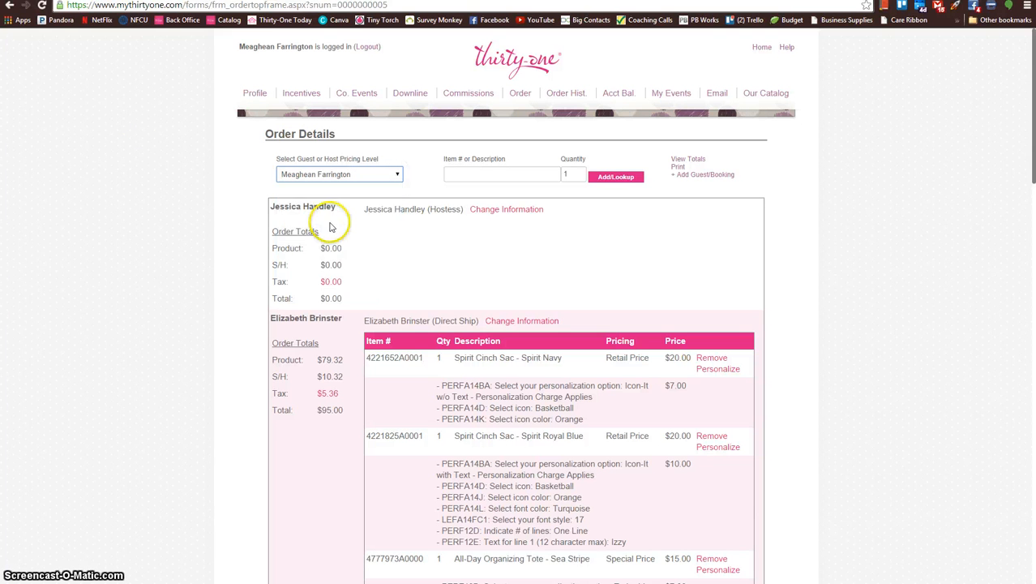
click(483, 177)
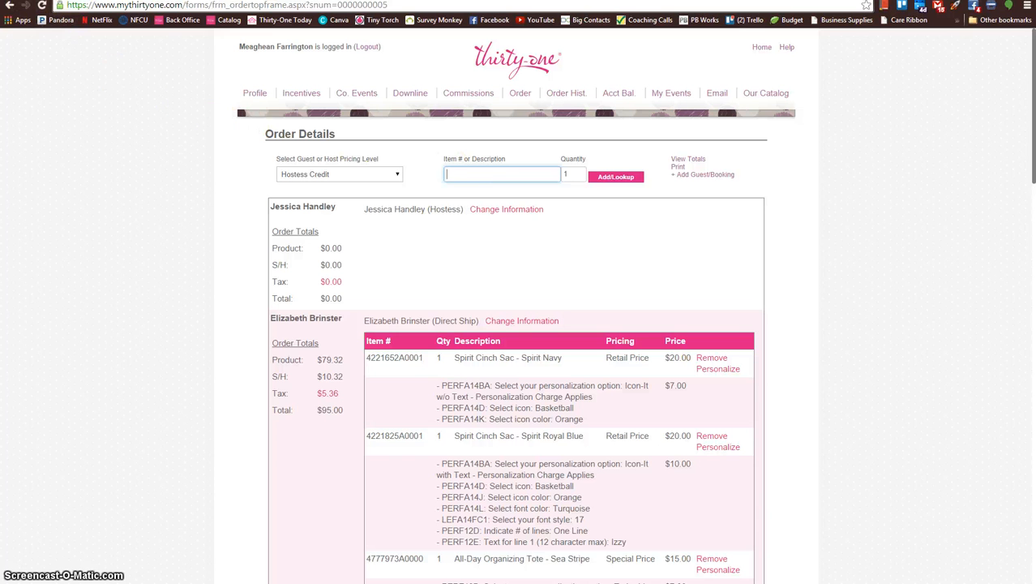
click(500, 175)
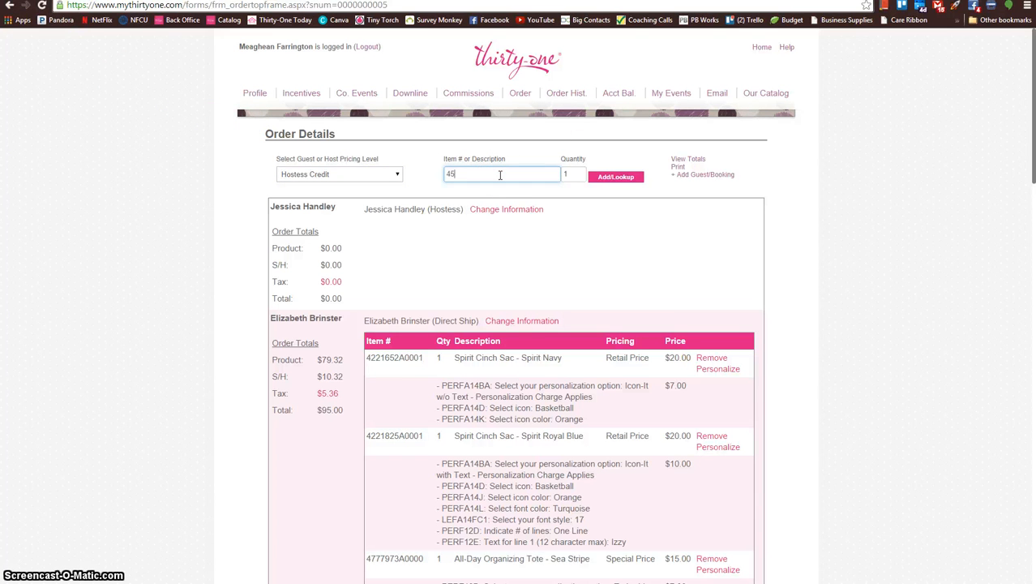
key(Return)
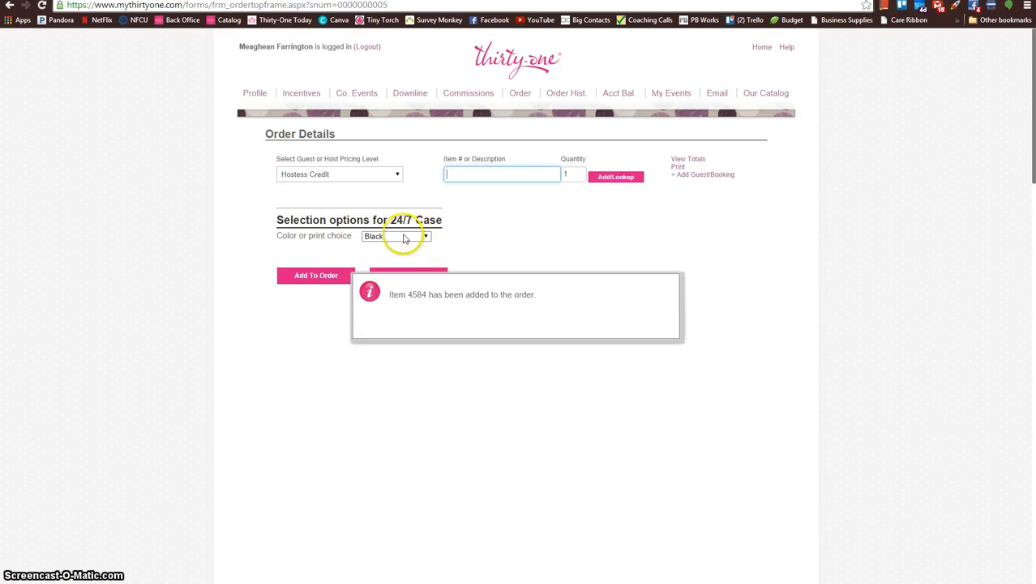
click(324, 276)
Step: Choose Embroidery for the Black 24/7 Case with Kelly Green font color and font style 17
click(324, 267)
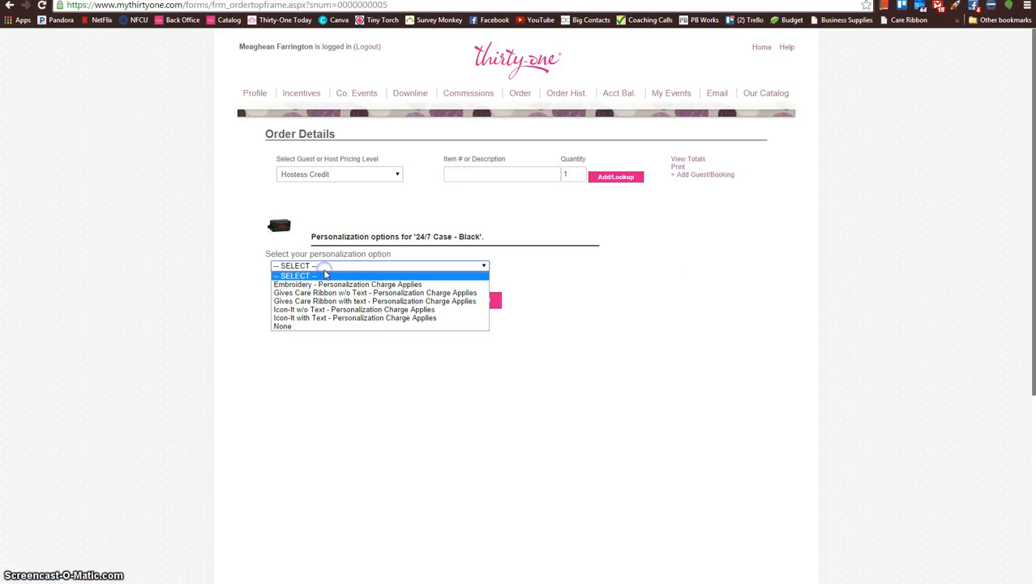
click(324, 284)
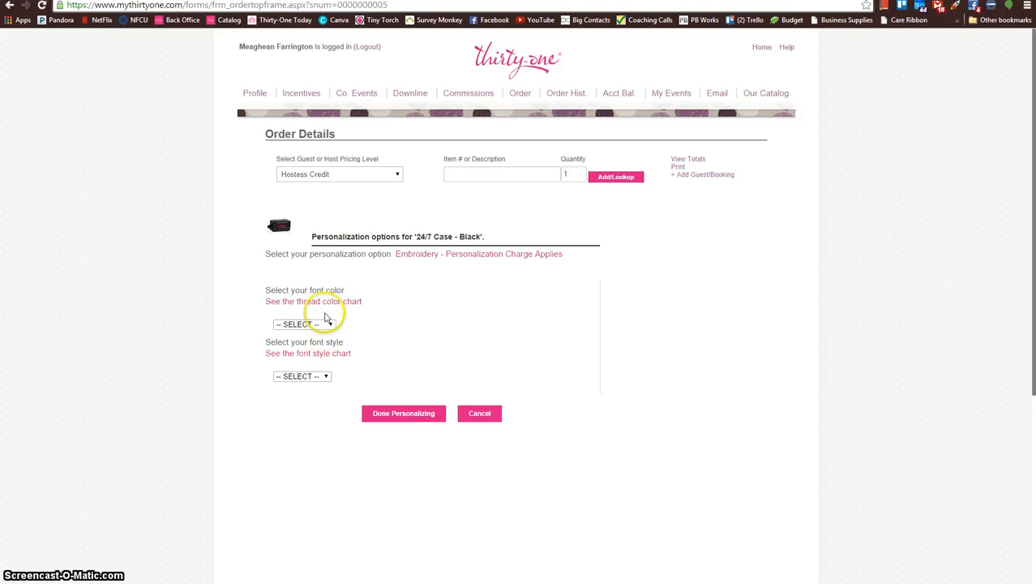
click(329, 325)
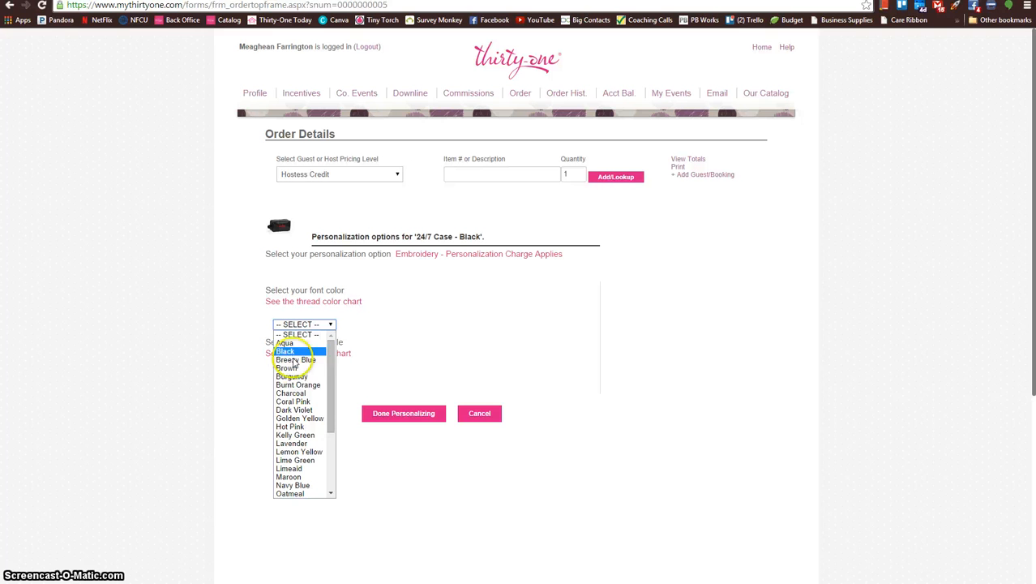
drag(331, 399, 327, 473)
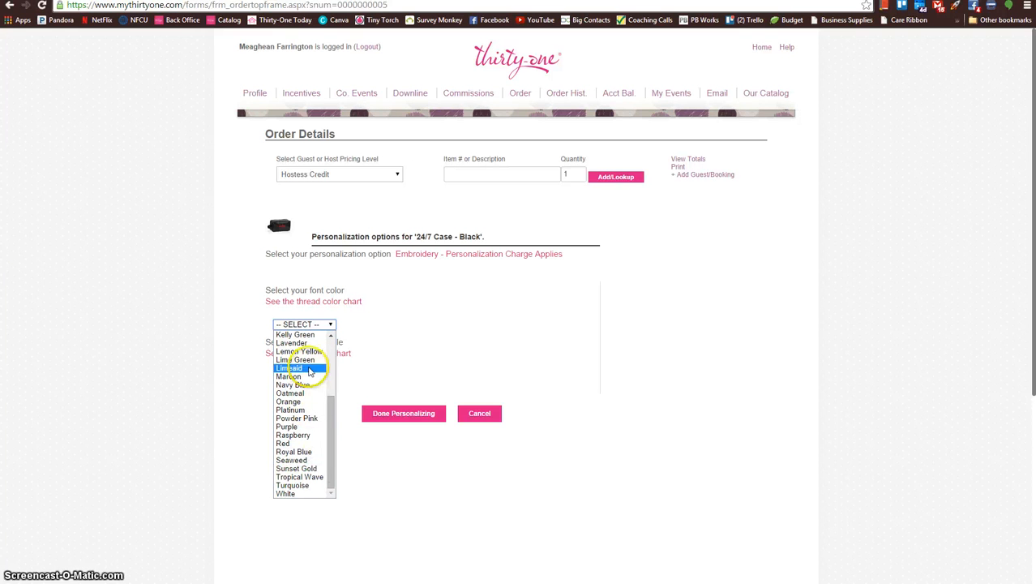
drag(333, 410, 339, 351)
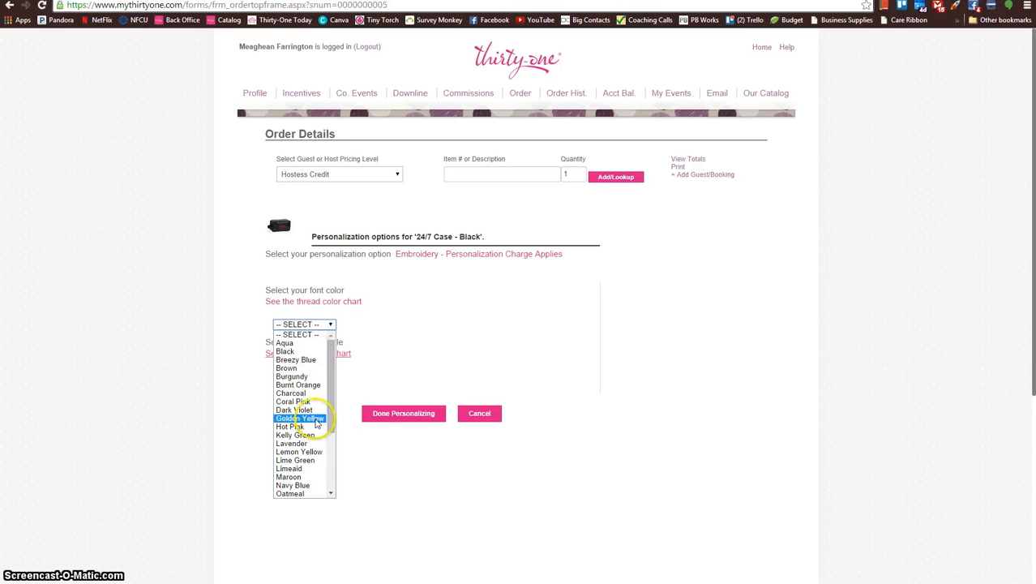
drag(328, 409, 332, 348)
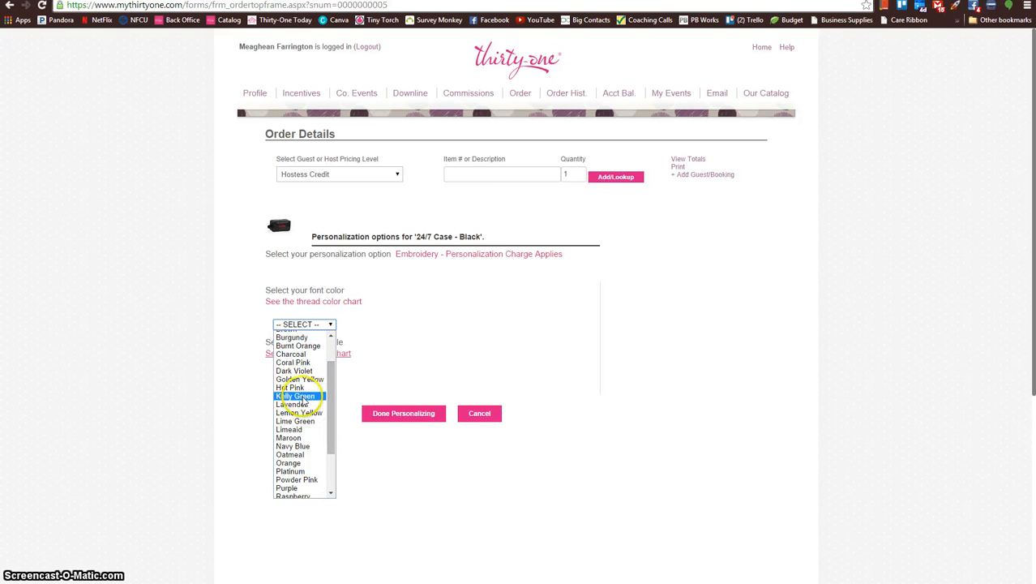
click(305, 401)
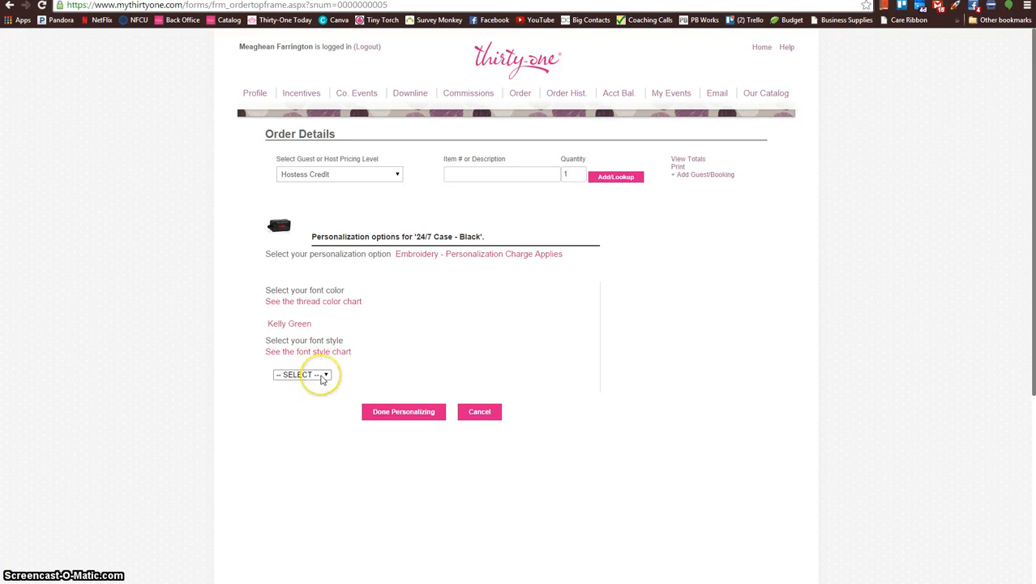
click(322, 377)
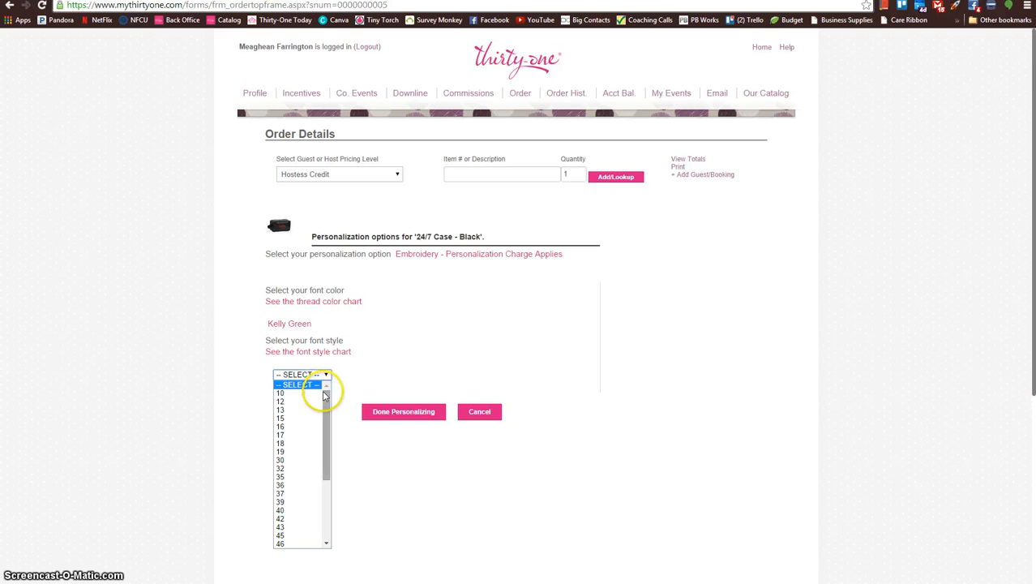
click(332, 472)
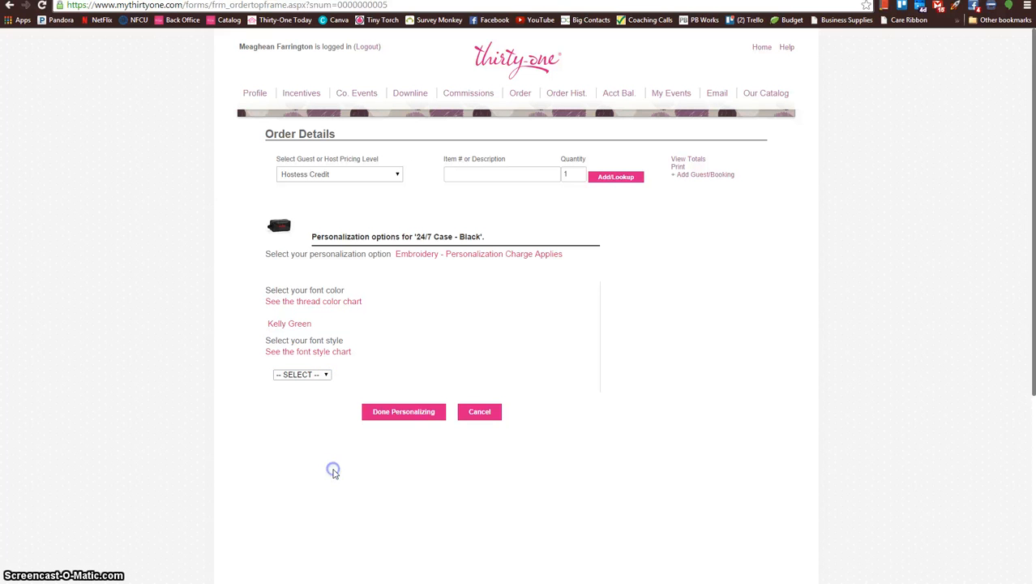
click(326, 375)
click(291, 437)
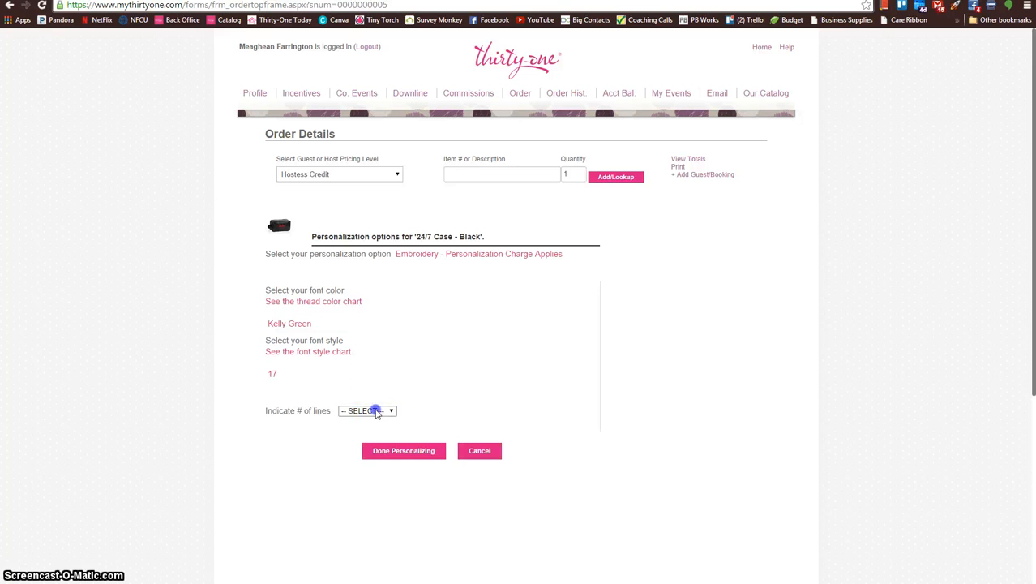
Step: Choose One Line of embroidery, enter EAGLES as the text, and finish personalizing the 24/7 Case
click(381, 411)
click(367, 430)
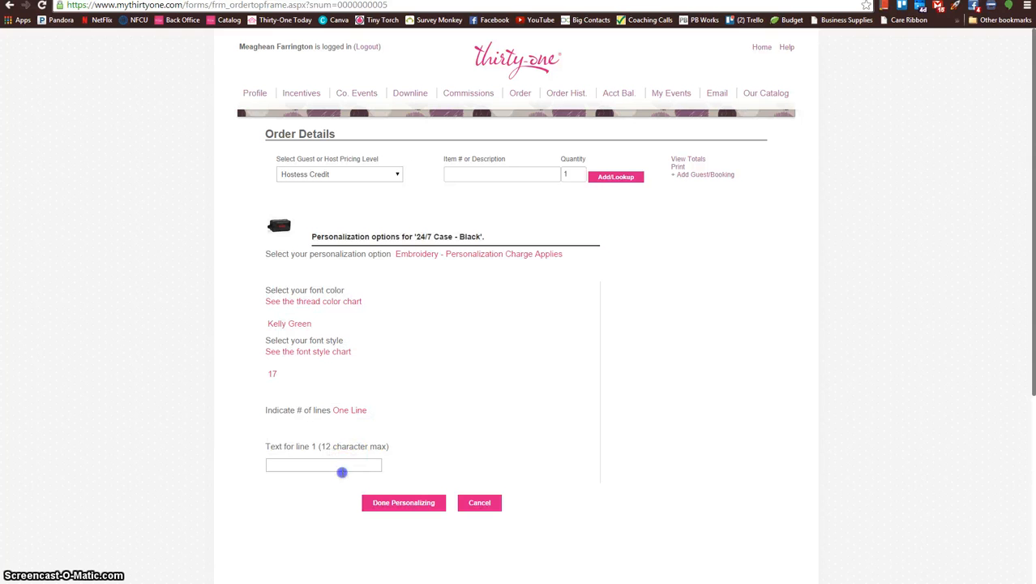
click(342, 467)
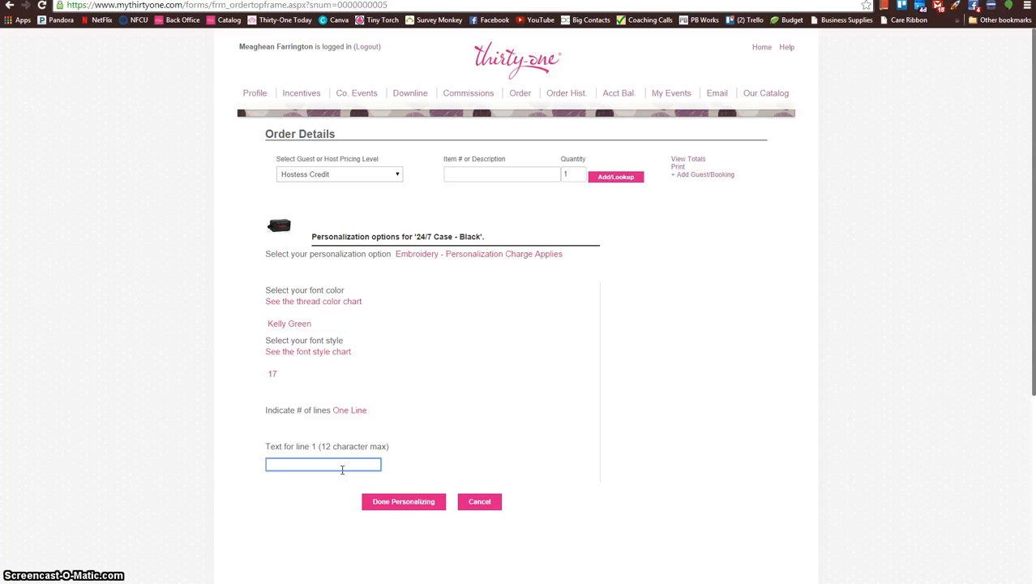
text(EAGLES)
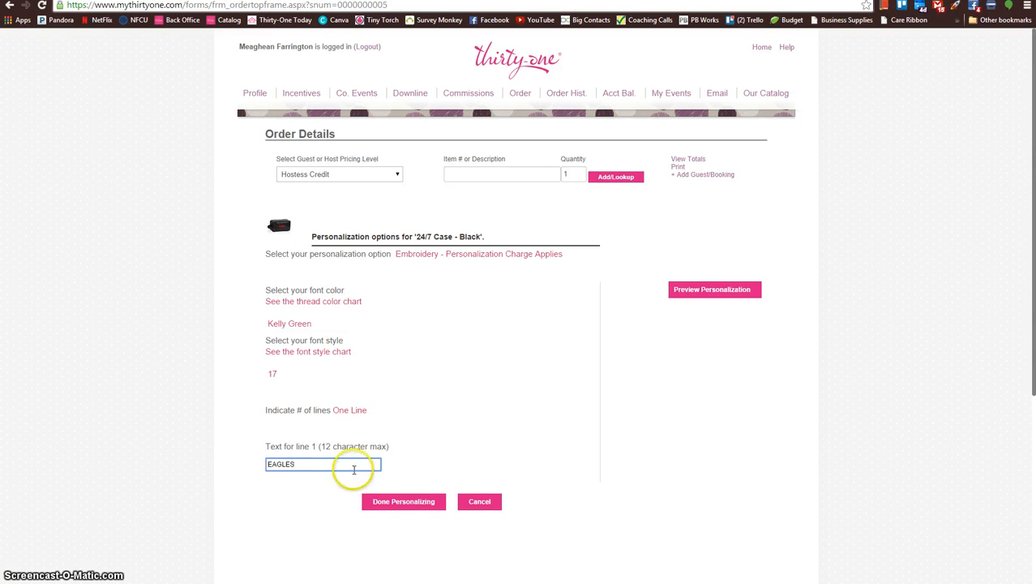
click(414, 507)
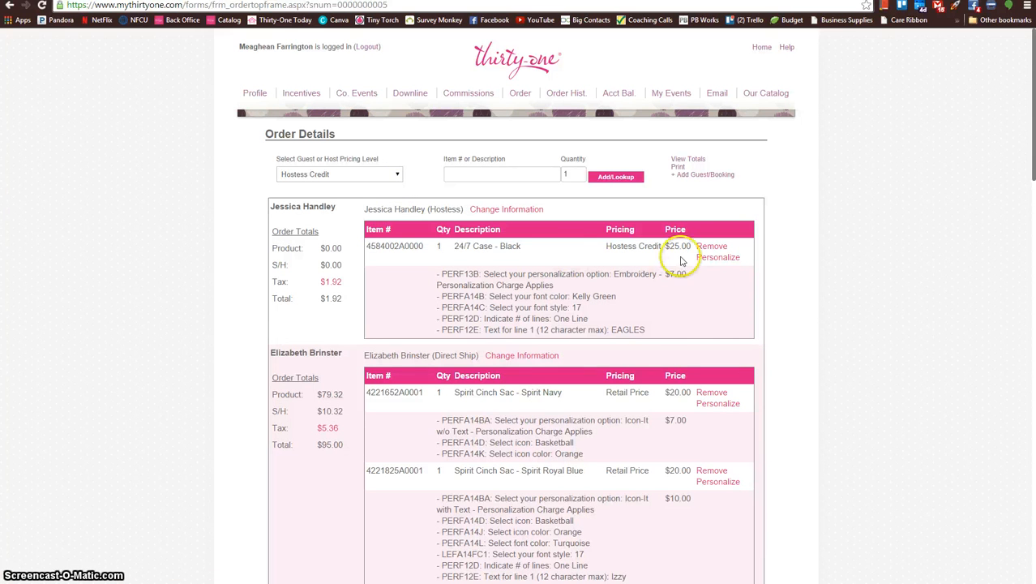
Step: Check the hostess credit earned and remaining in the order summary, and return to the item entry fields
scroll(774, 236, down, 20)
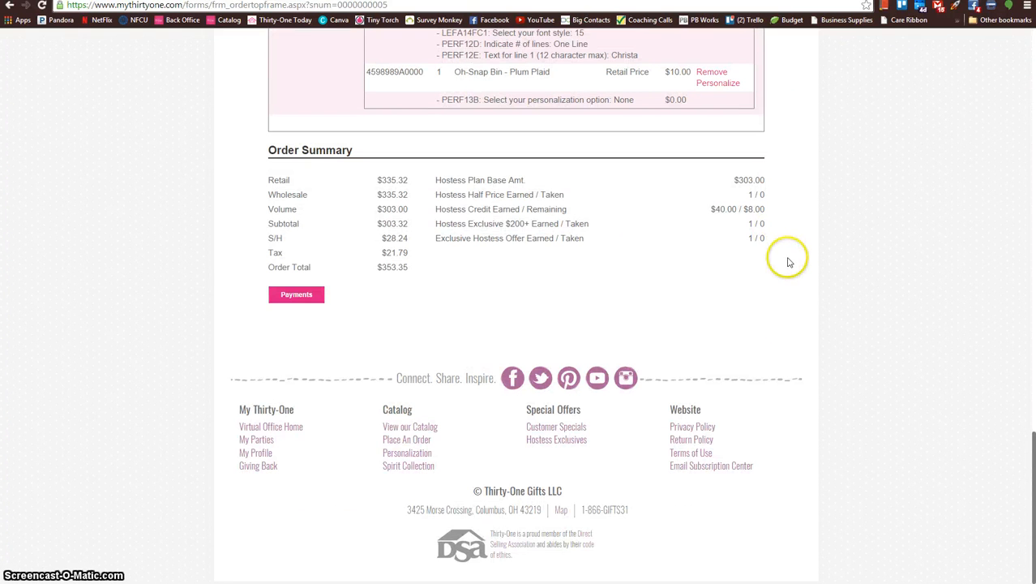
drag(451, 209, 761, 209)
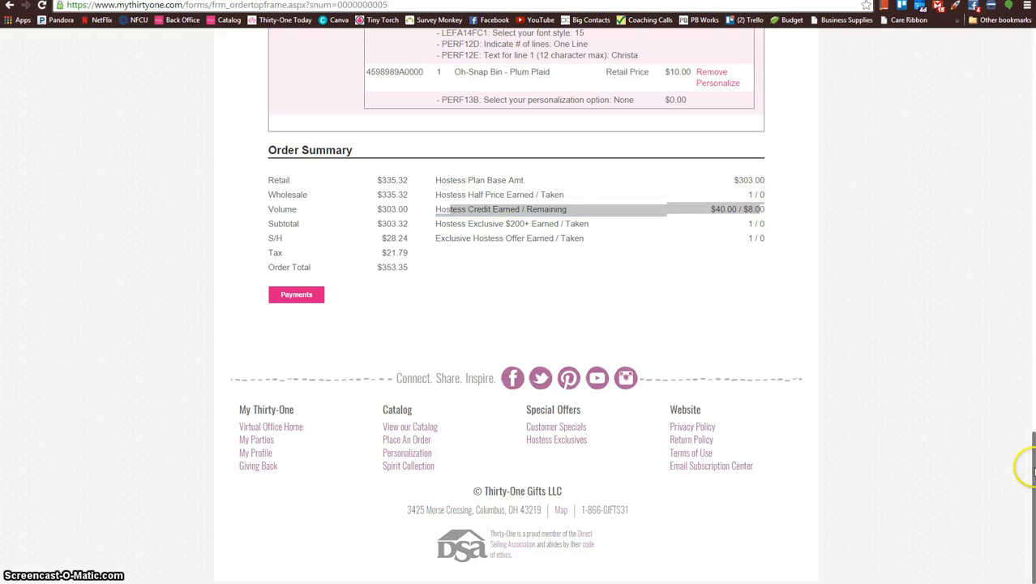
drag(1034, 433, 1034, 29)
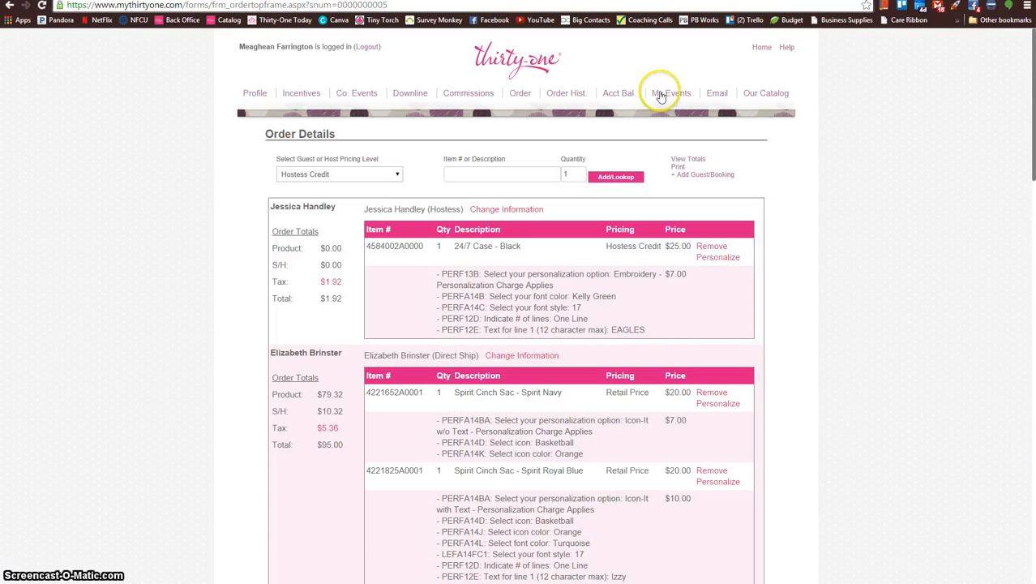
Step: Add one Oh-Snap Bin, item 4598, in Black Chevron under Hostess Credit with personalization set to None
click(461, 172)
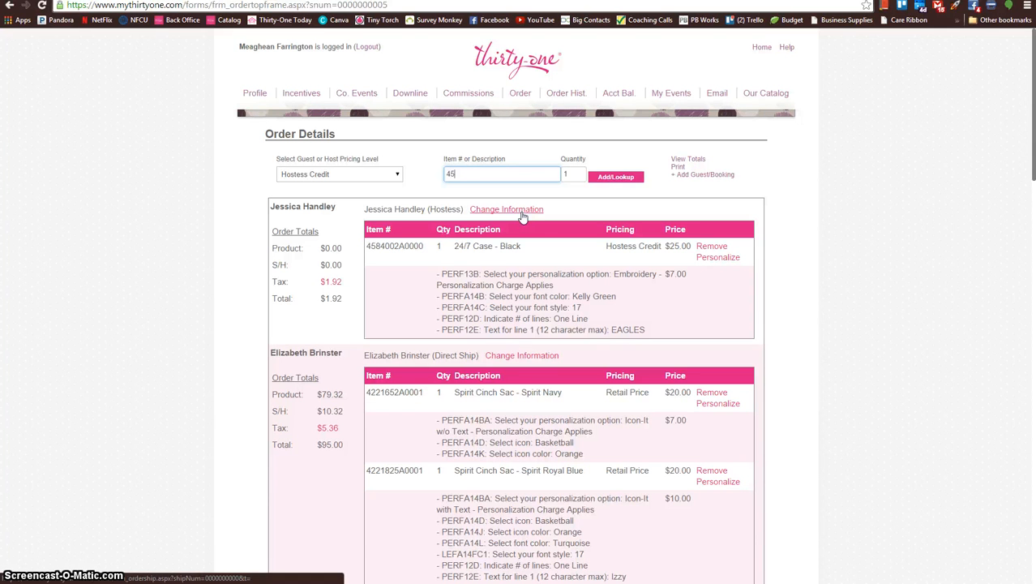
key(Return)
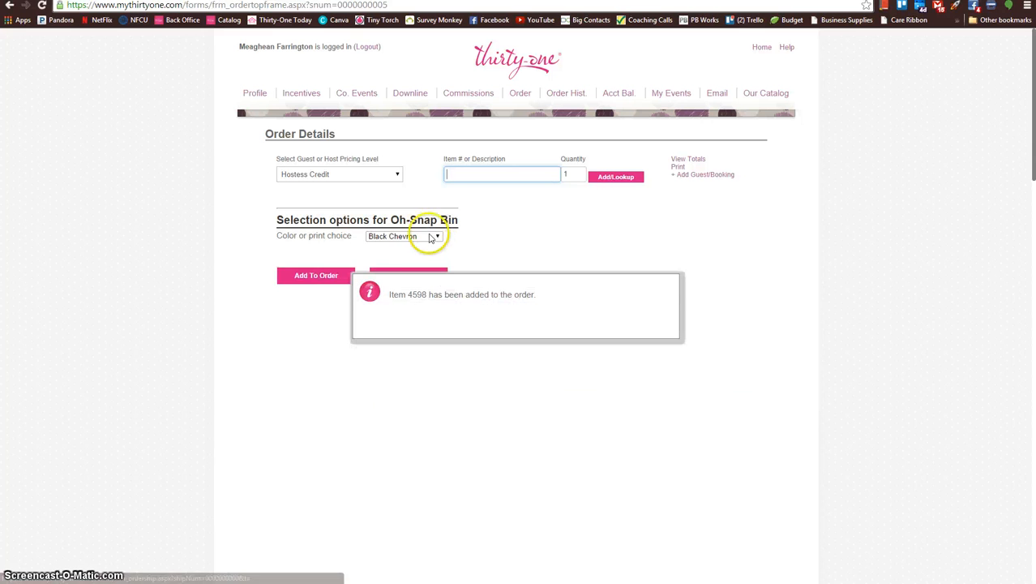
click(304, 278)
click(365, 267)
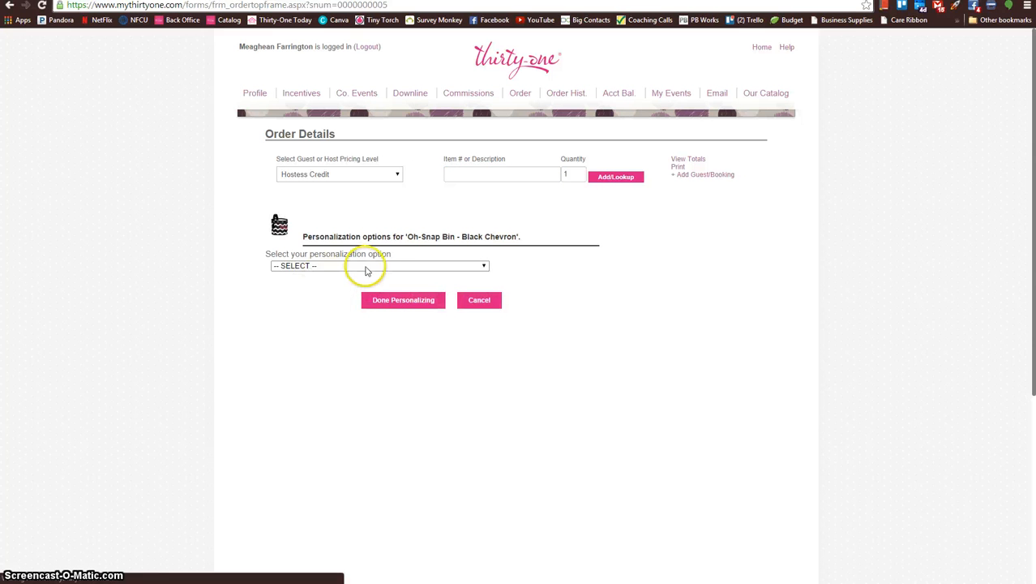
click(377, 327)
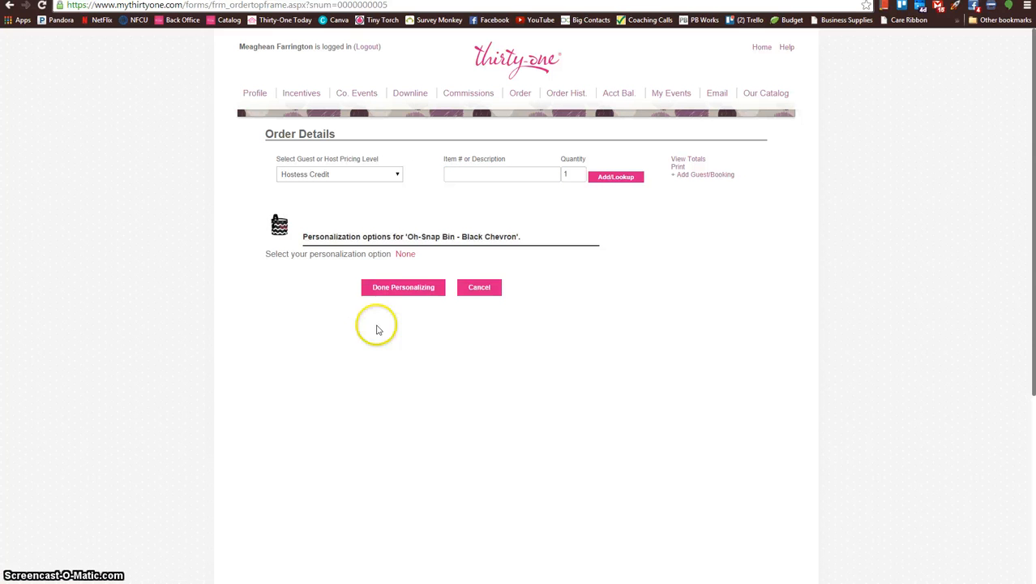
click(397, 287)
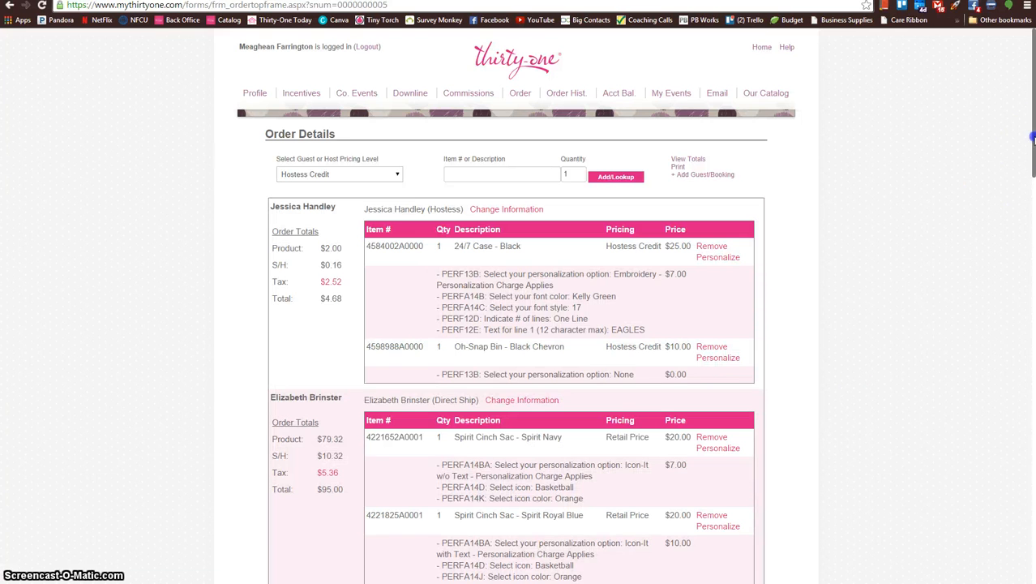
Step: Examine the hostess credit, overage, plan base amount and volume in the order summary, and the hostess's product total
drag(1030, 142, 1006, 550)
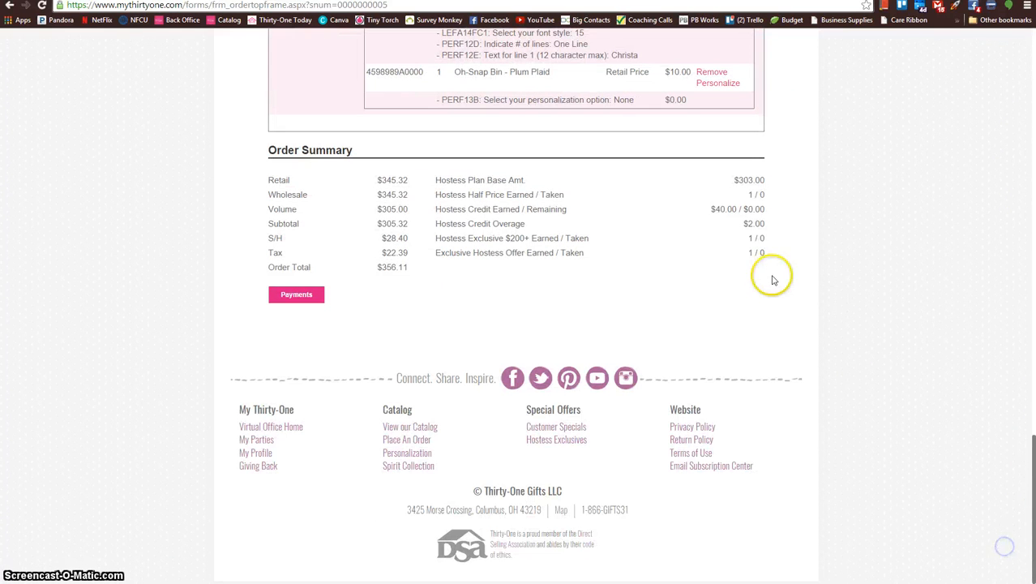
click(720, 208)
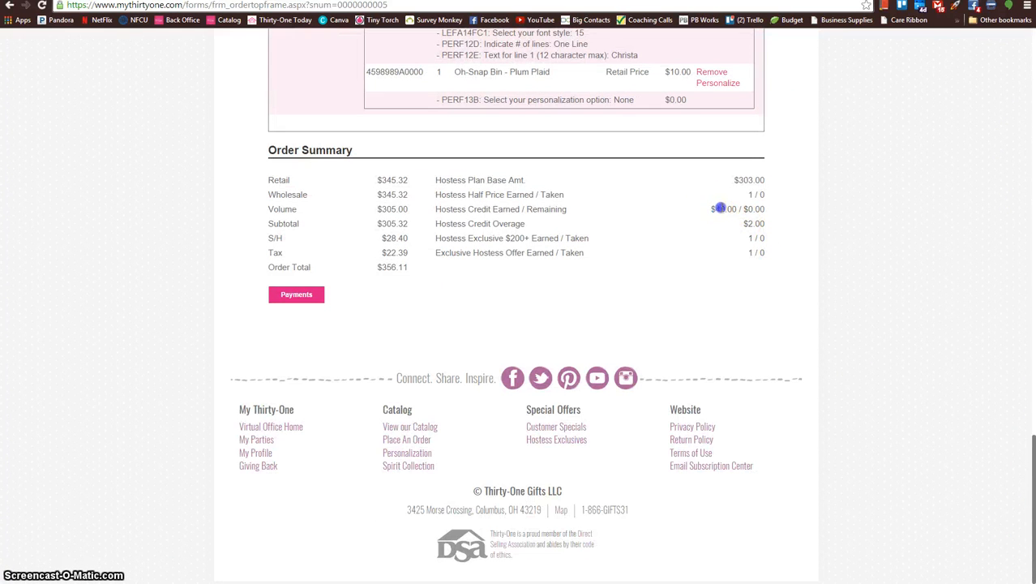
click(778, 216)
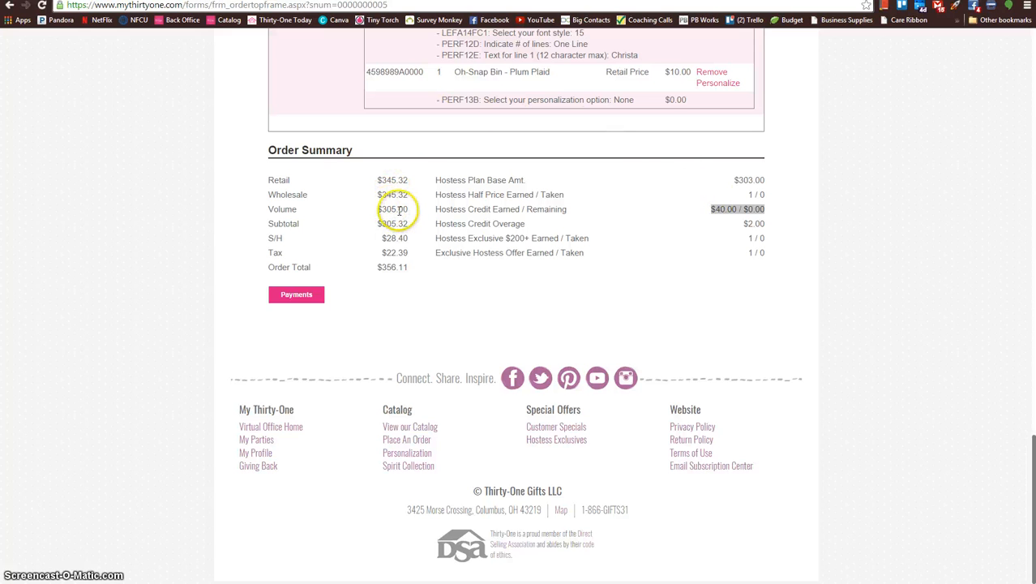
click(740, 180)
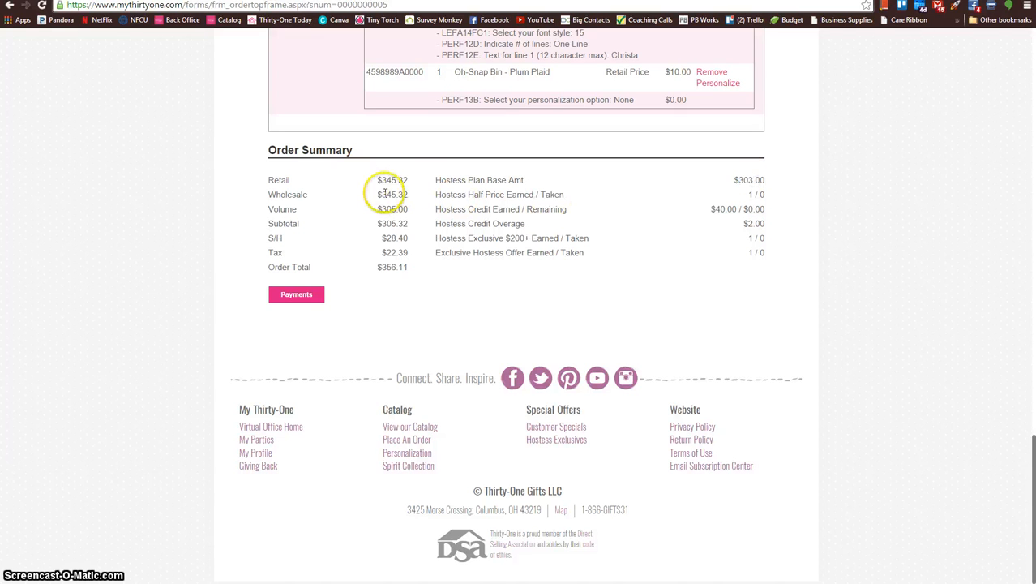
drag(377, 209, 409, 210)
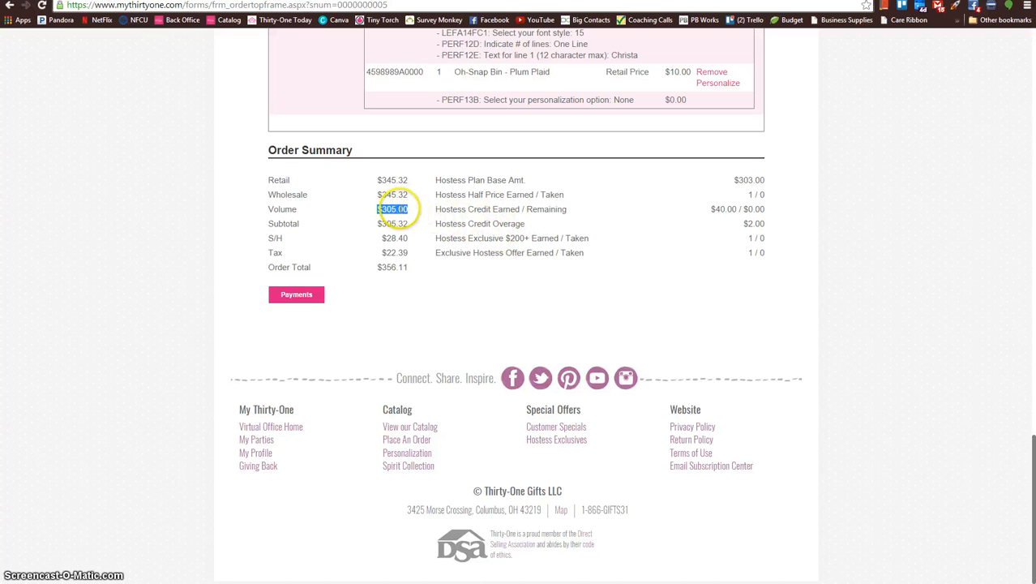
click(421, 212)
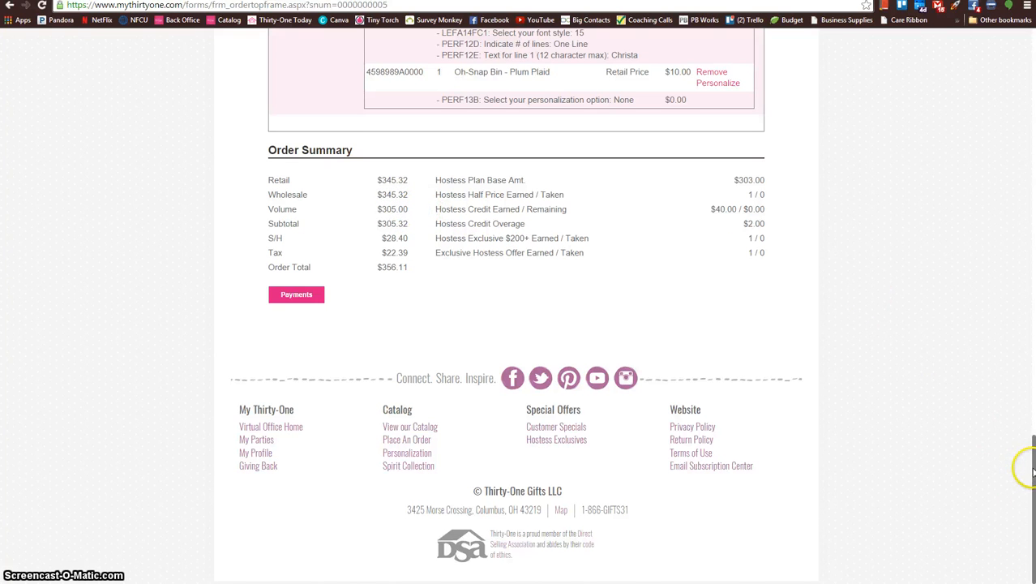
drag(1033, 470, 1024, 46)
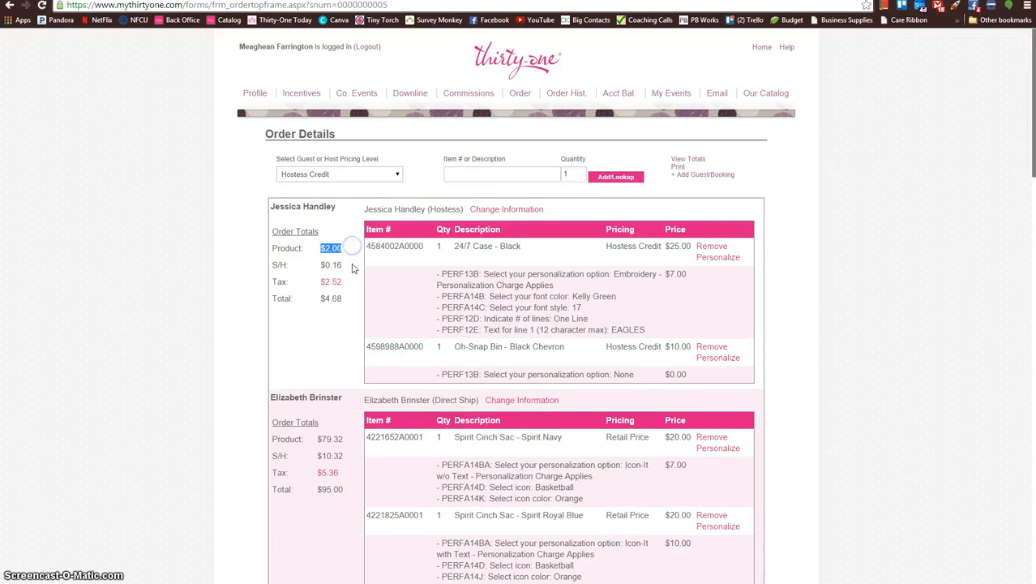
click(353, 247)
Step: Add one Large Utility Tote in Best Buds, item 3121, to the order under Hostess Half Price
click(397, 179)
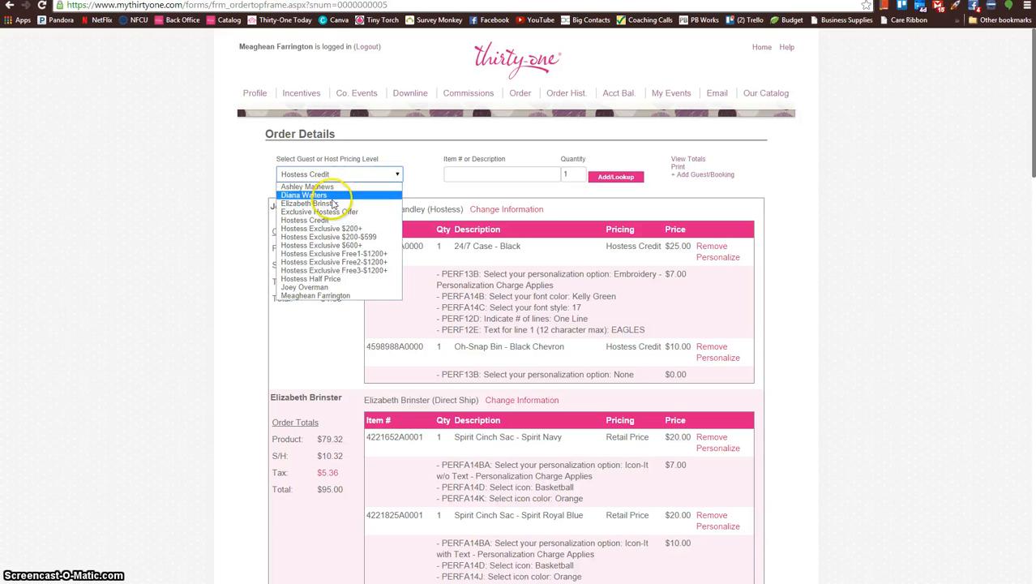
click(308, 278)
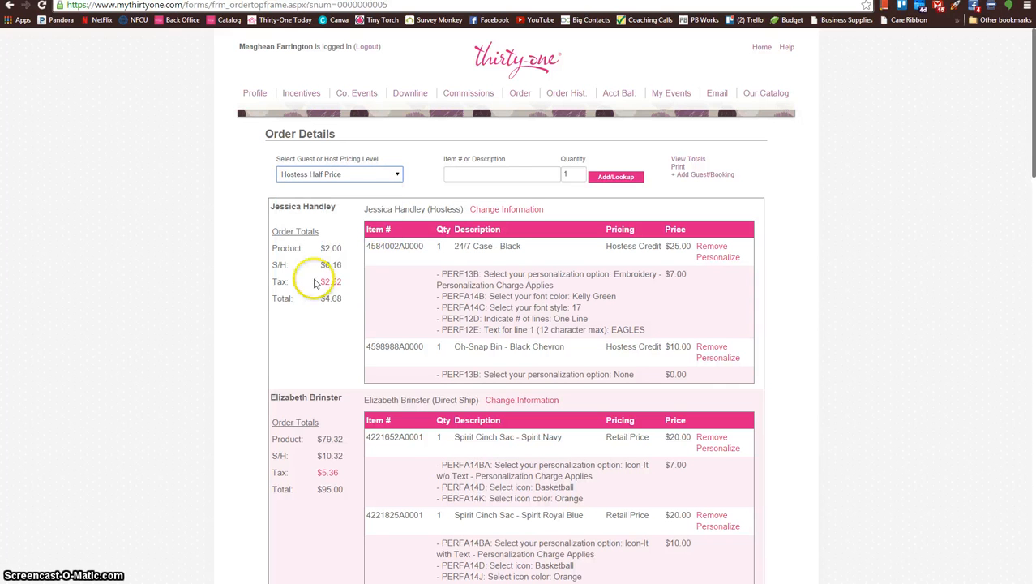
click(514, 175)
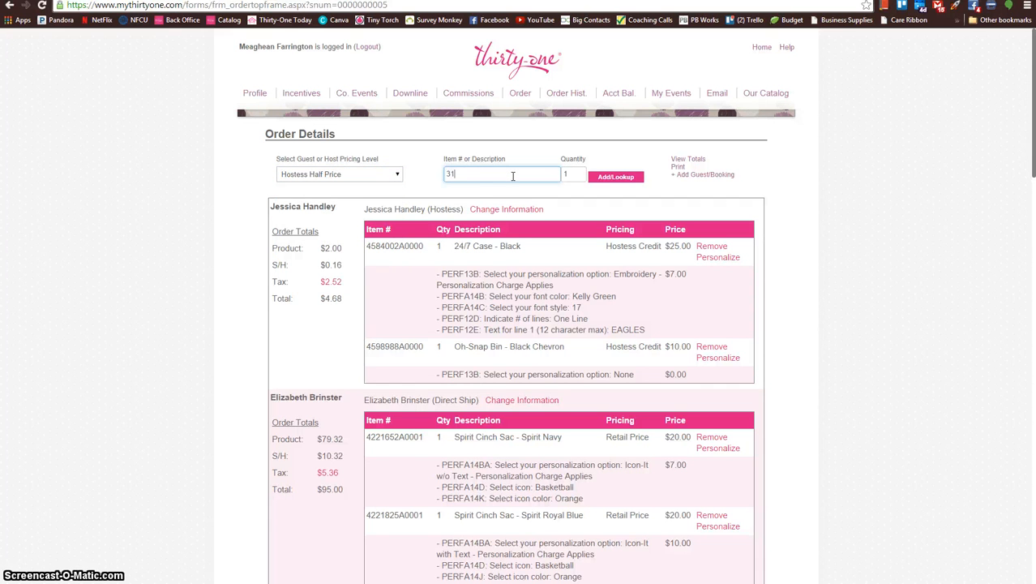
text(3121)
key(Return)
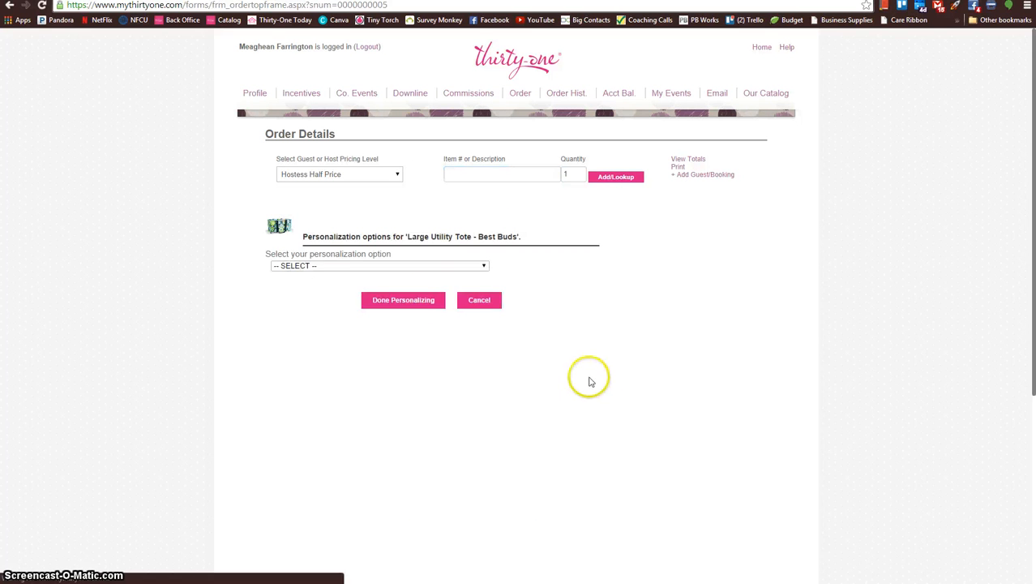
click(337, 268)
click(296, 326)
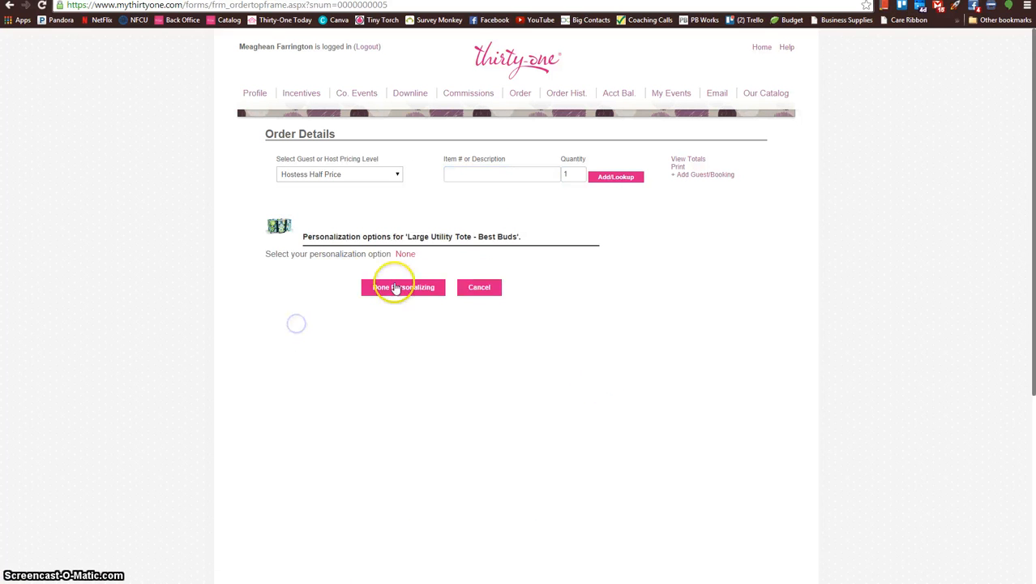
scroll(398, 273, down, 2)
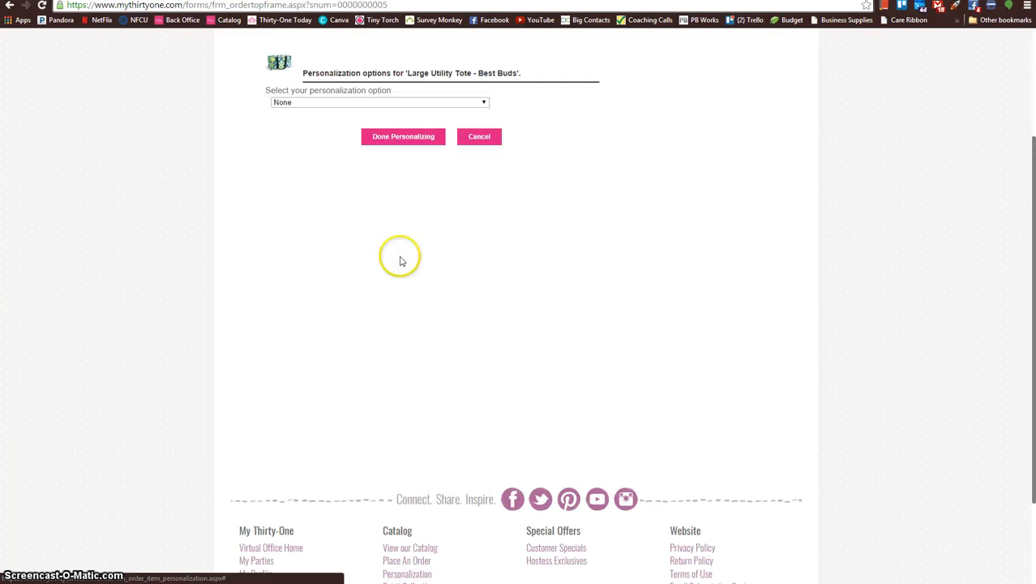
Step: Set the Large Utility Tote's personalization to Embroidery with font color Breezy Blue and font style 15
click(419, 99)
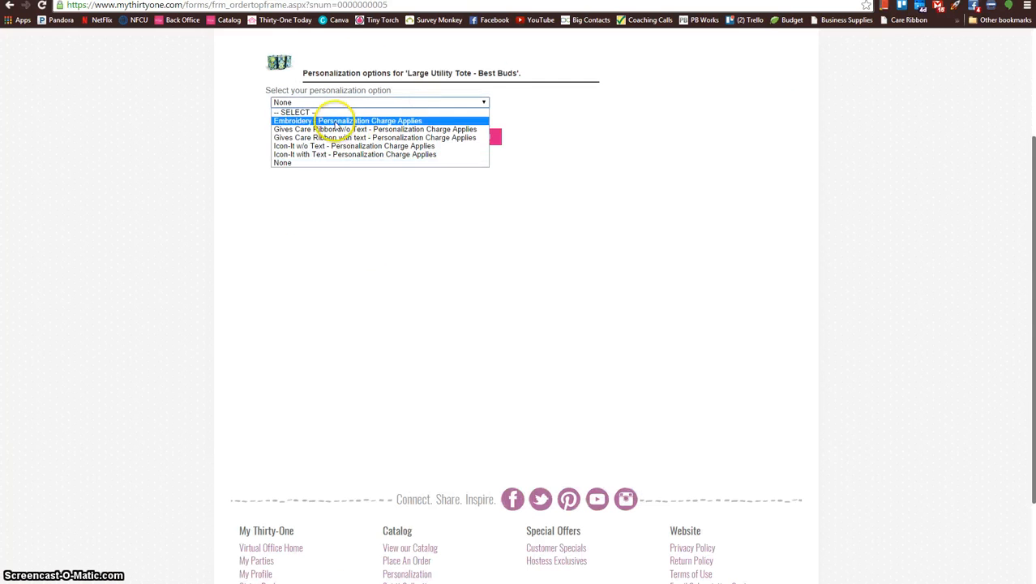
click(340, 121)
click(324, 160)
click(314, 202)
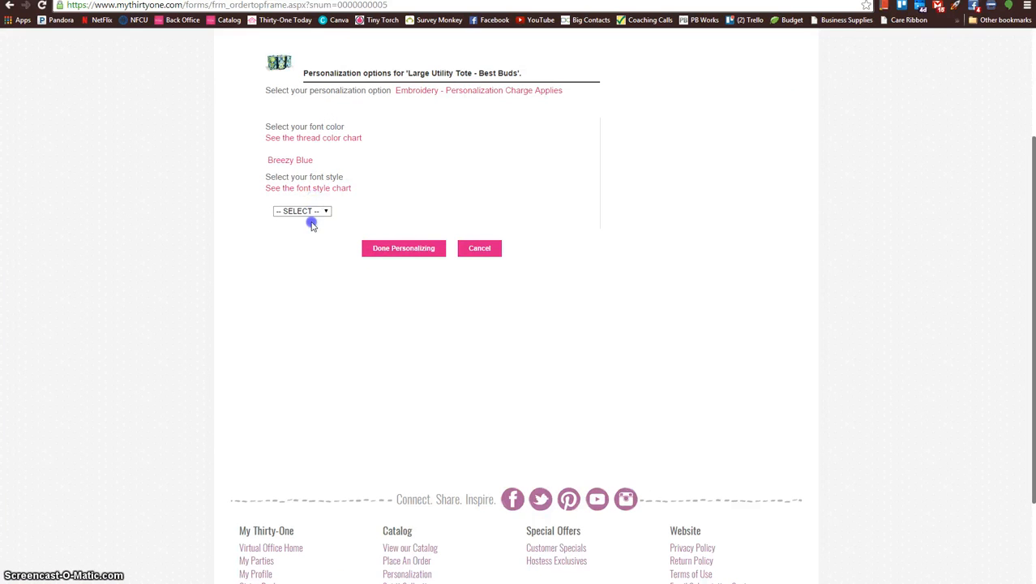
click(309, 212)
click(306, 255)
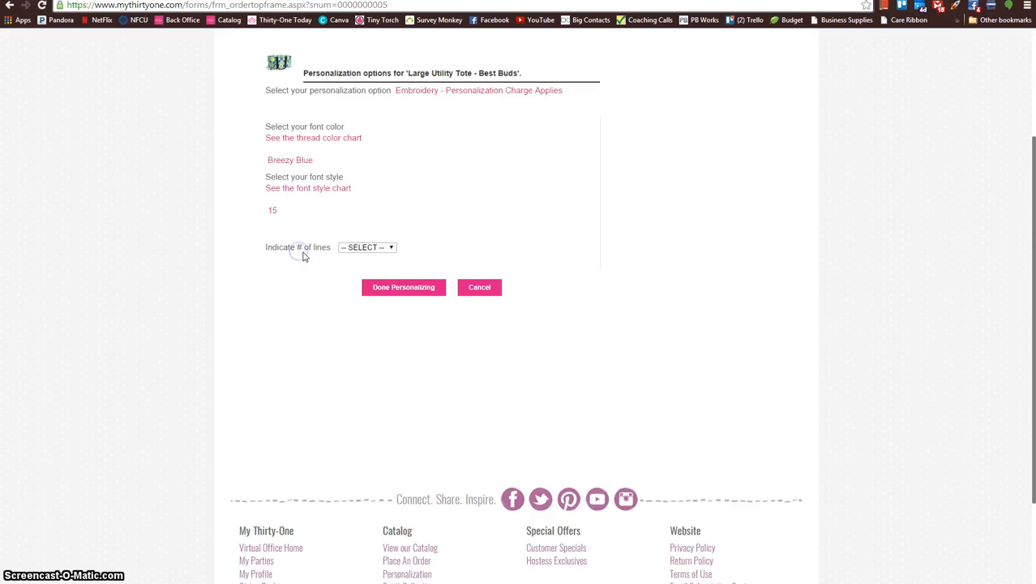
Step: Choose One Line of embroidery with the text EXAMPLE, finish personalizing the tote, and check its half-price item and embroidery charges
click(361, 257)
click(361, 266)
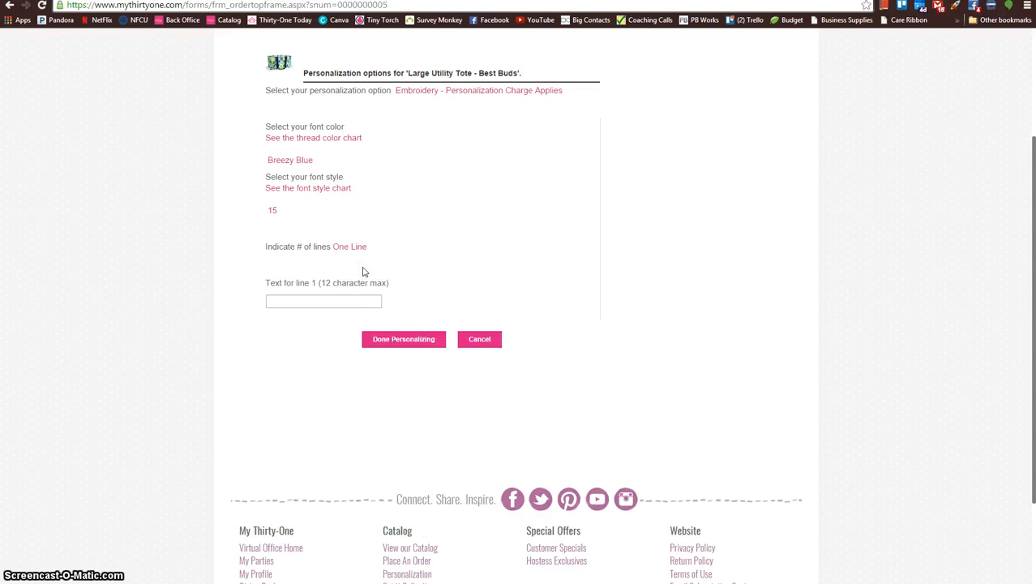
click(332, 301)
text(eXAMAPL)
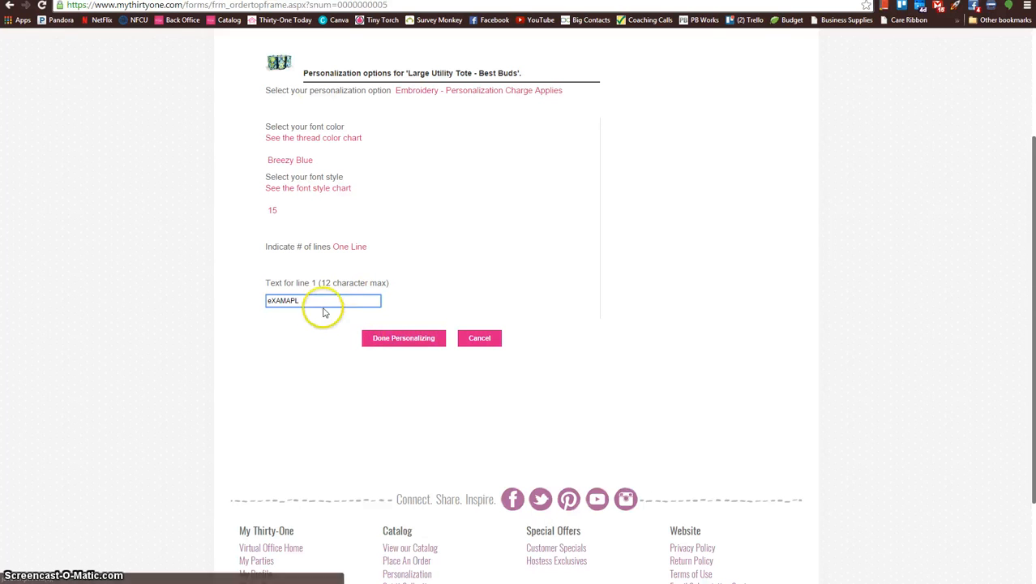
drag(324, 306, 270, 292)
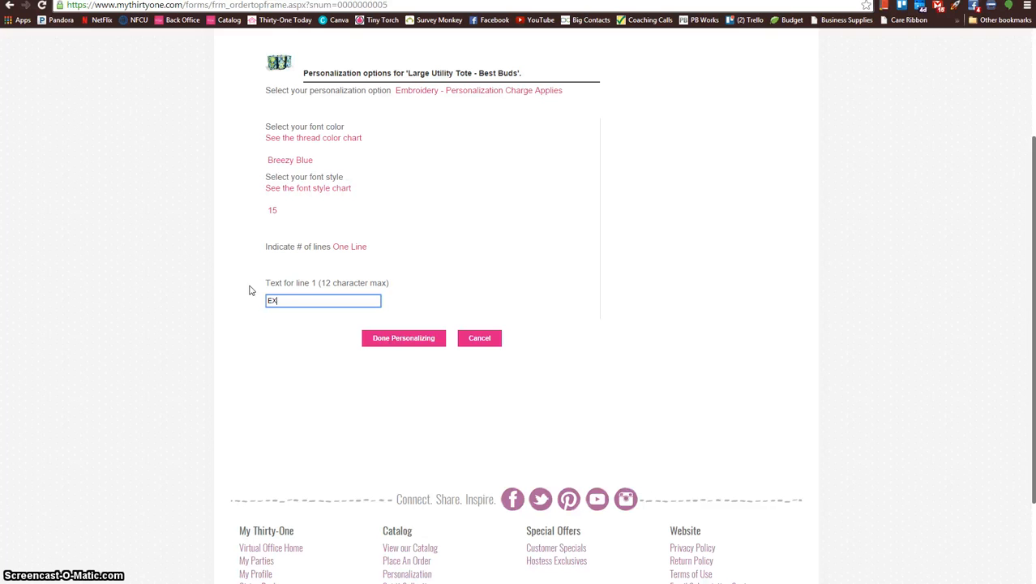
click(405, 339)
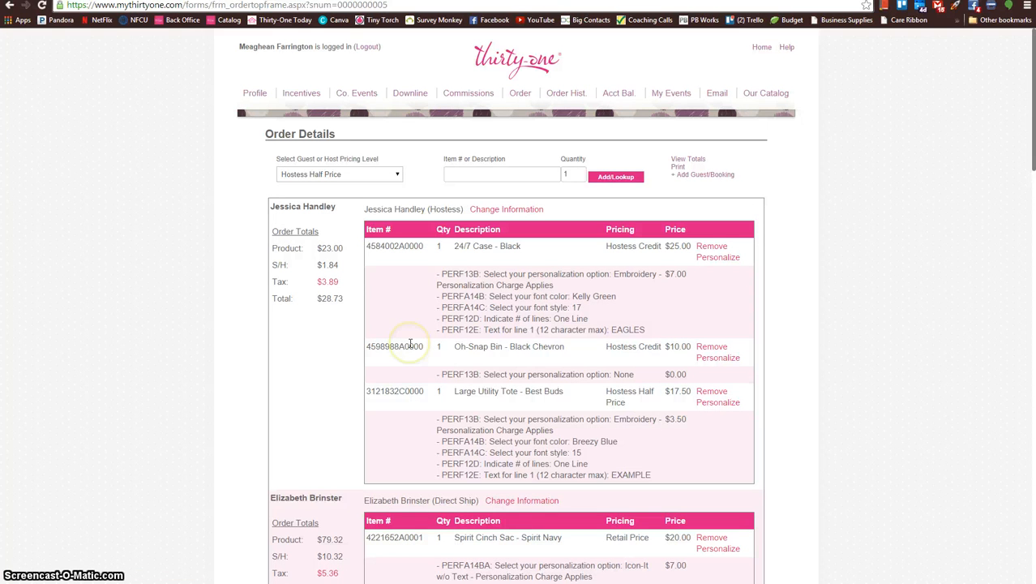
click(683, 403)
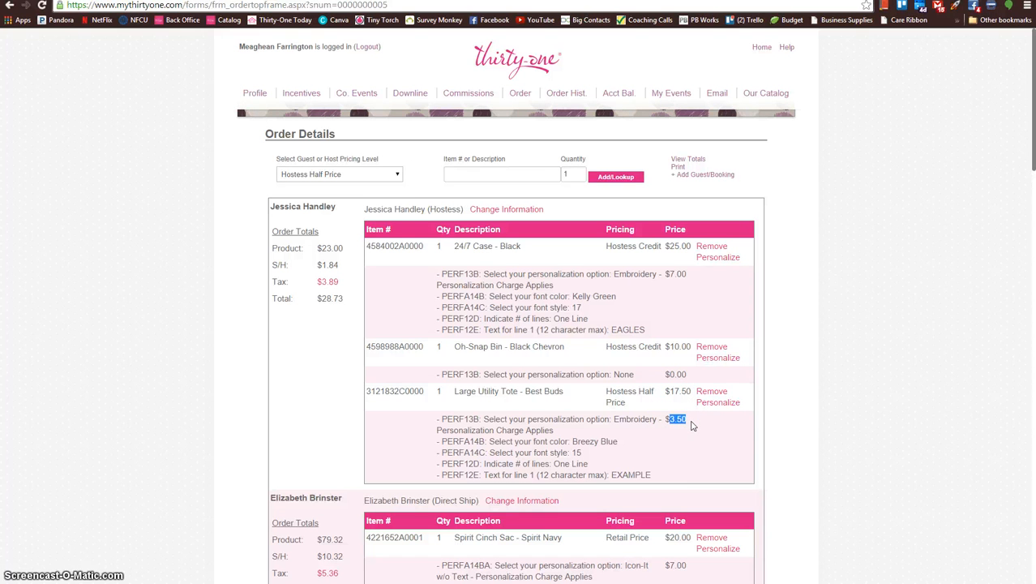
click(627, 429)
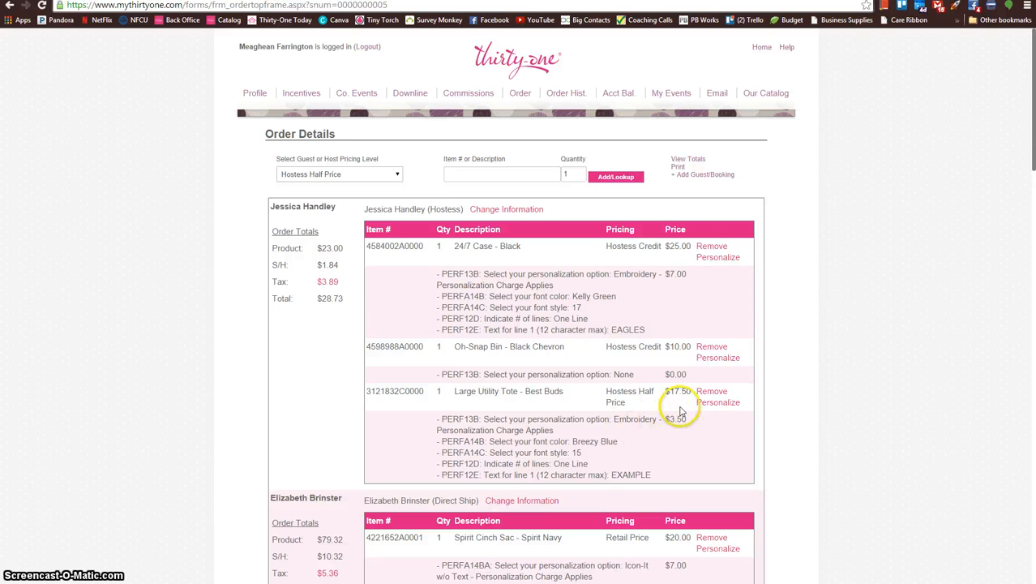
Step: Switch the pricing level to Exclusive Hostess Offer for the next item
click(394, 180)
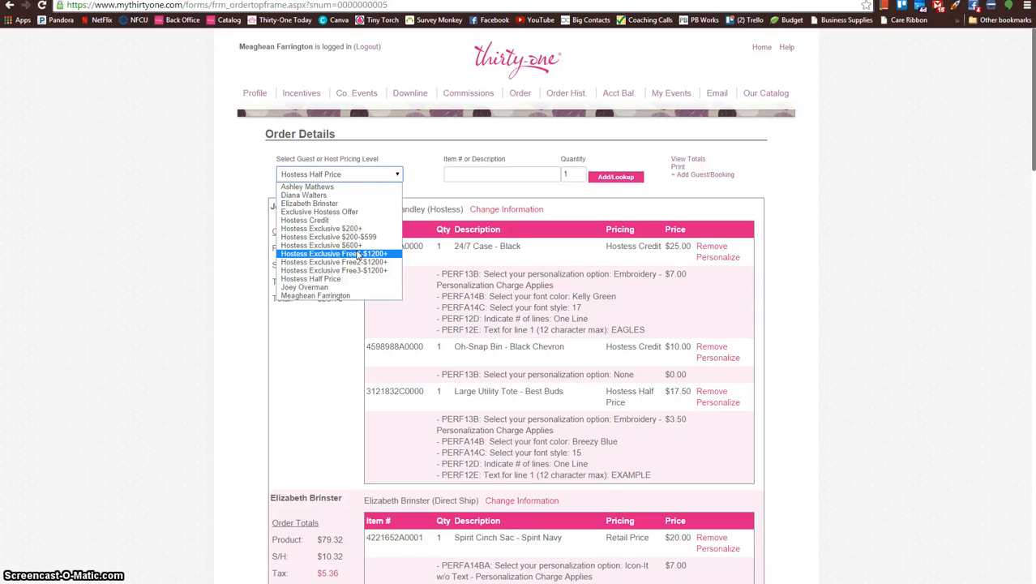
click(352, 214)
click(487, 177)
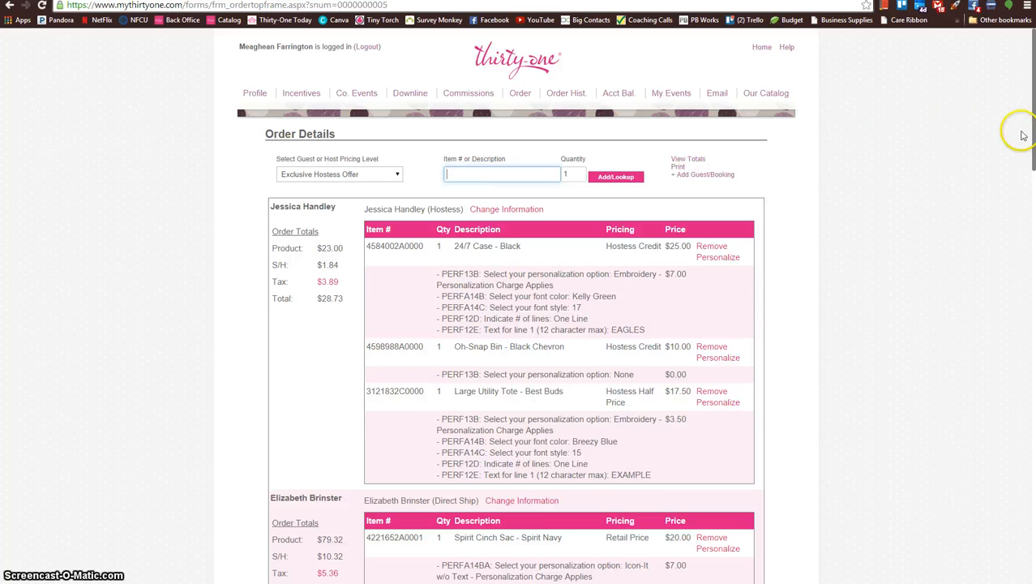
Step: Check the Exclusive Hostess Offer earned and taken in the order summary, and return to the item entry fields
drag(1033, 120, 1022, 581)
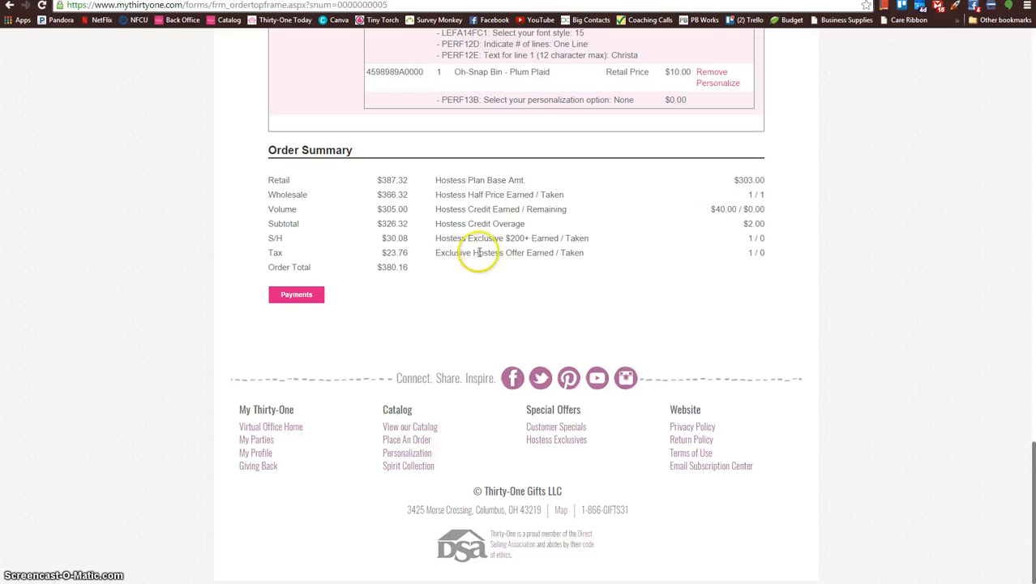
drag(503, 253, 772, 252)
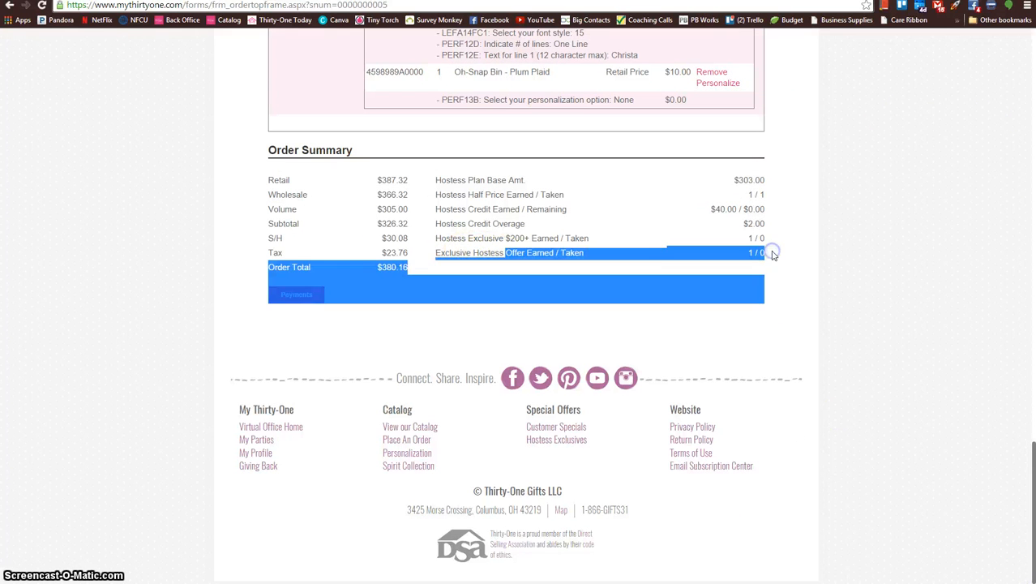
click(773, 254)
click(762, 320)
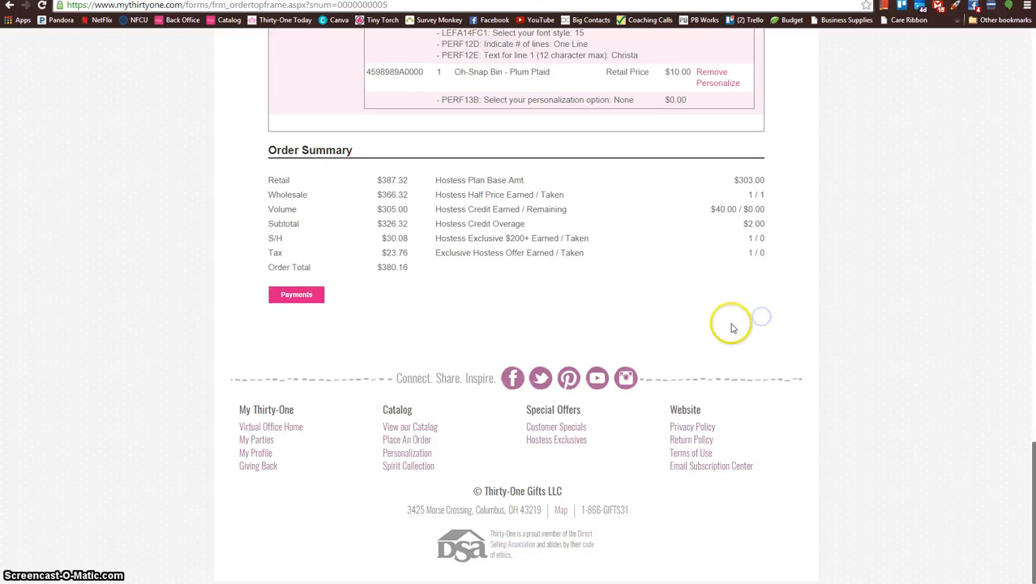
mouse_move(1022, 505)
mouse_down()
mouse_move(1024, 461)
mouse_move(1030, 505)
mouse_up()
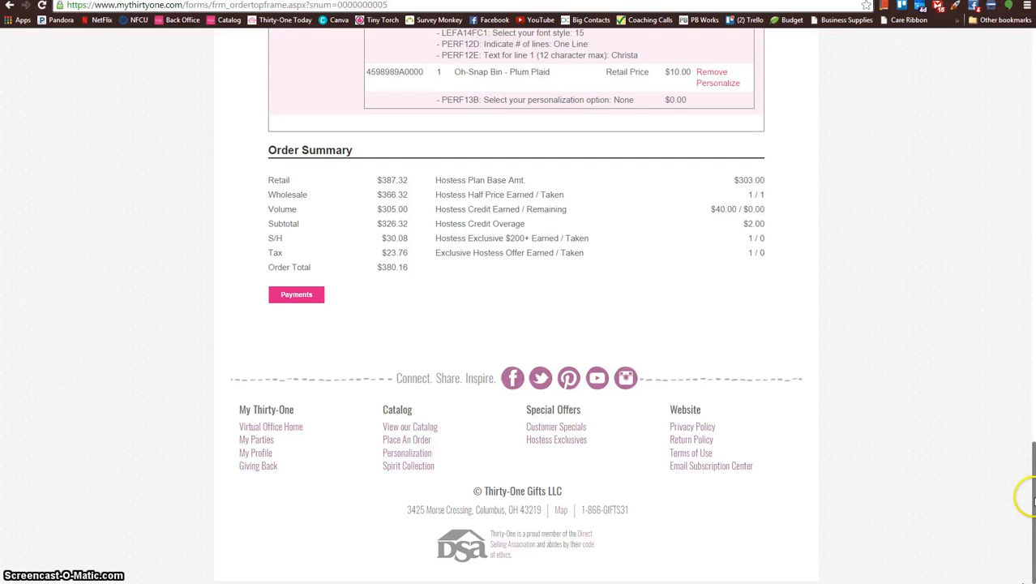
drag(1031, 486, 1030, 62)
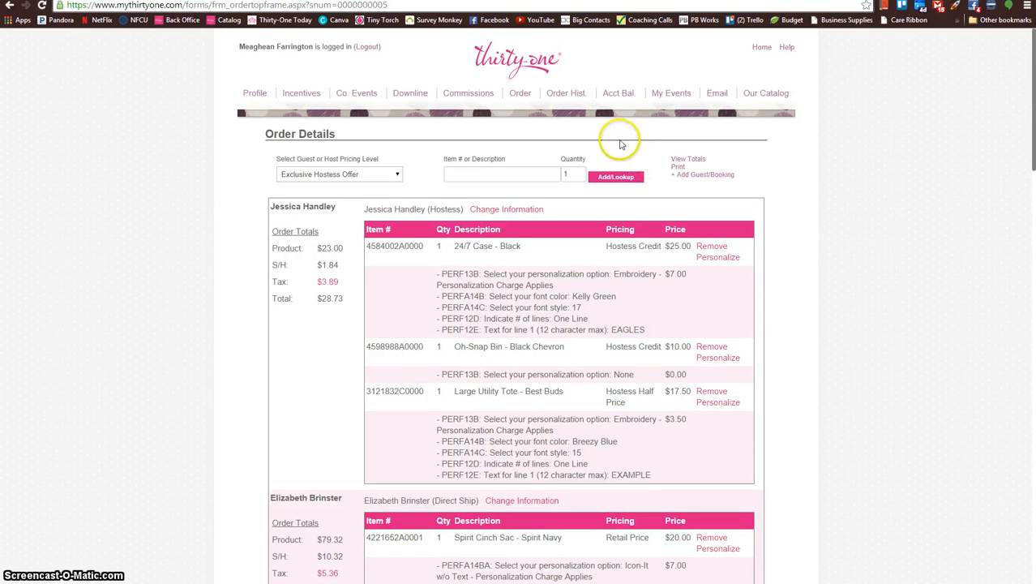
Step: Add one True Beauty Bag, item 4484, in Black Chevron under Exclusive Hostess Offer
click(489, 175)
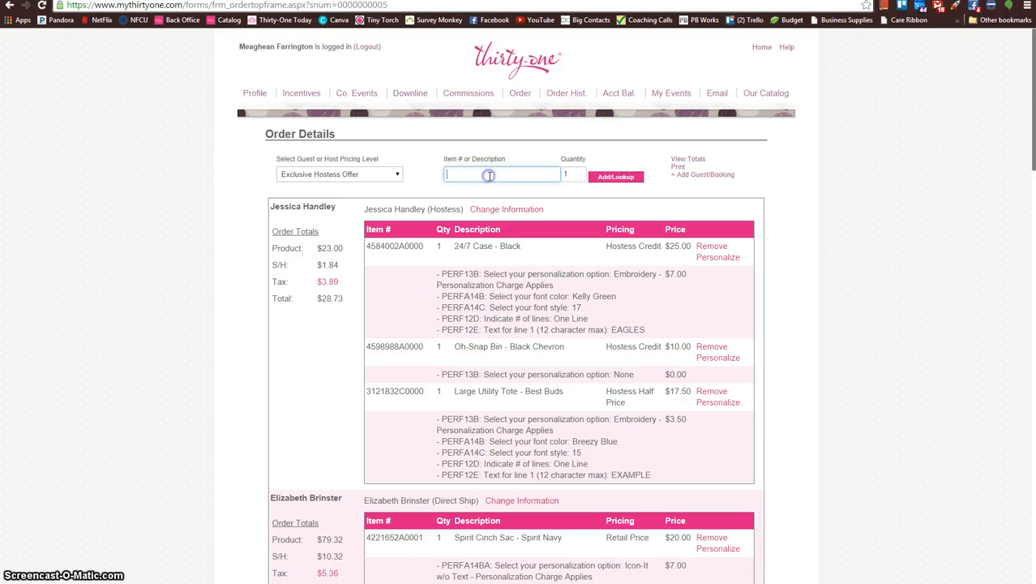
text(4484)
key(Return)
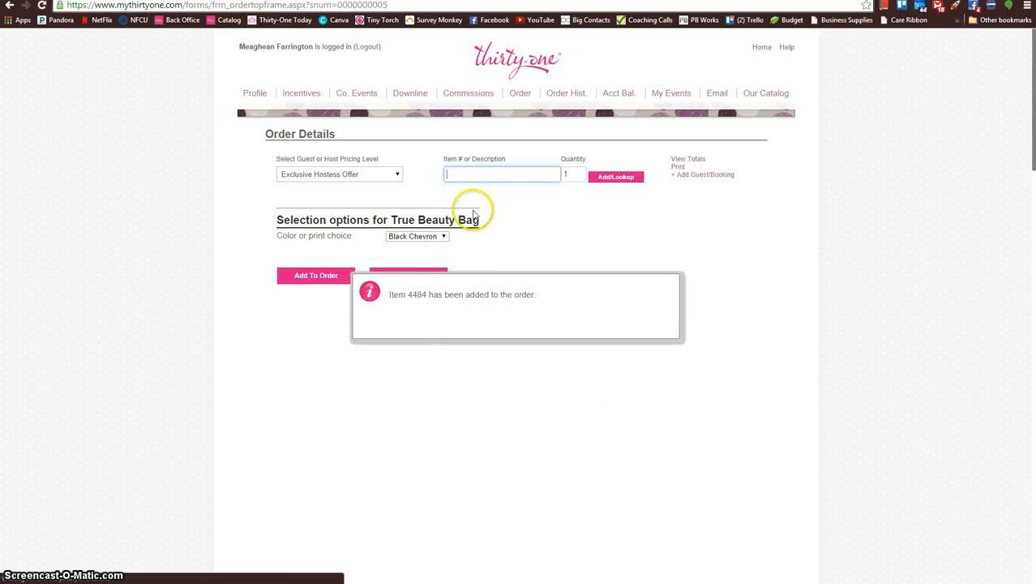
click(296, 276)
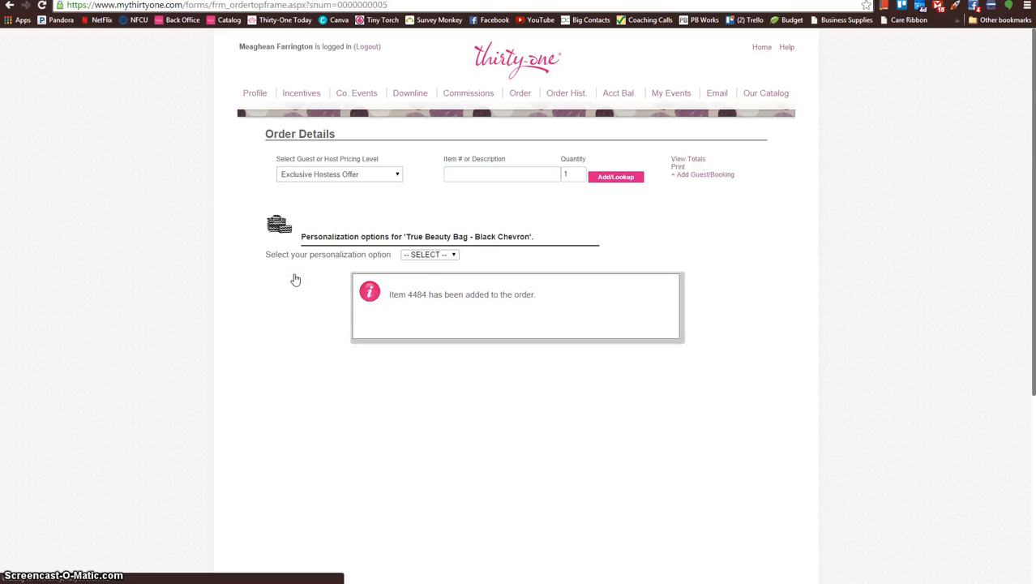
Step: Set the True Beauty Bag's personalization to Embroidery with font color Aqua and font style 15
click(417, 254)
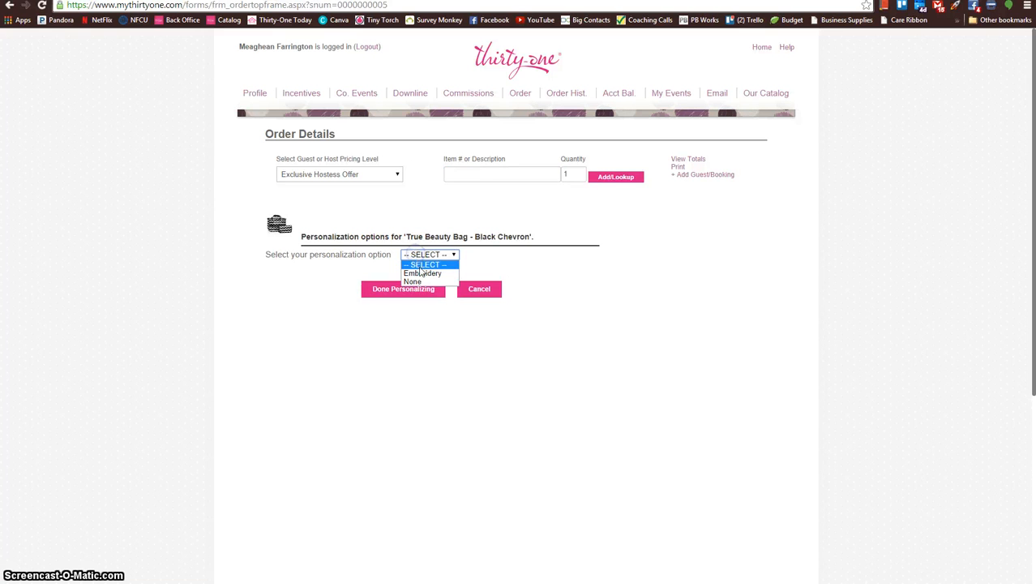
click(422, 273)
click(313, 325)
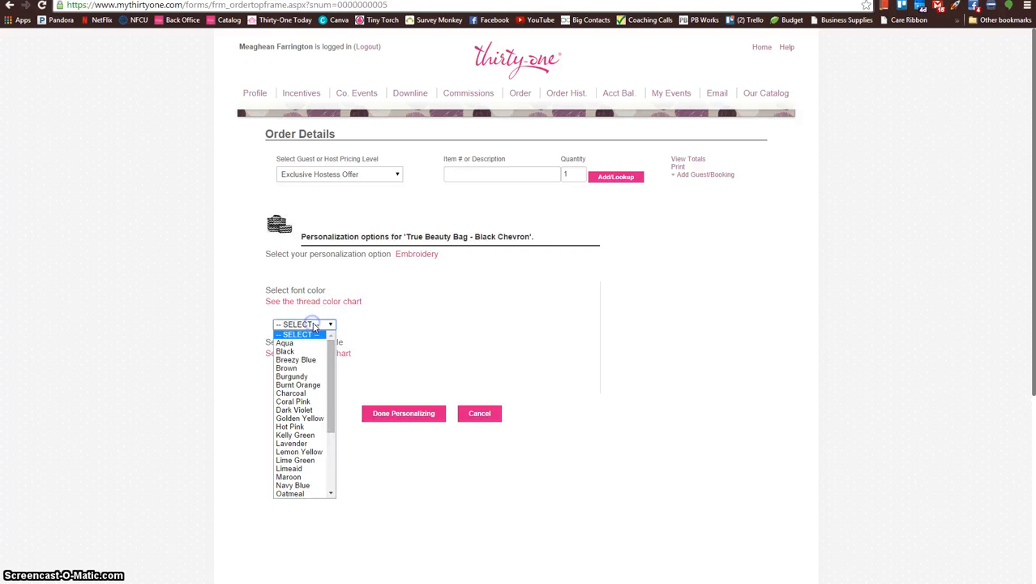
click(285, 343)
click(306, 375)
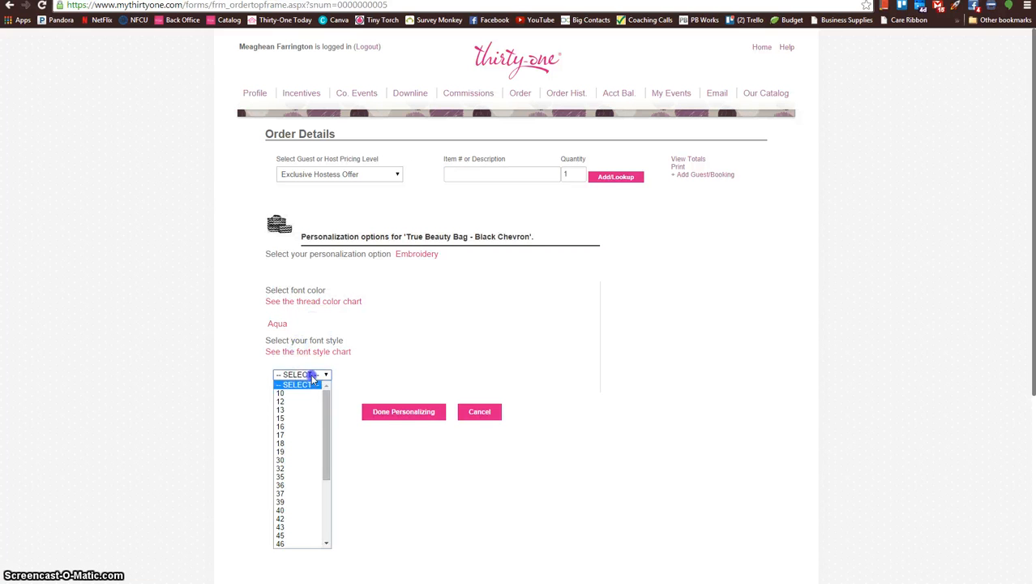
click(302, 417)
Step: Enter the hostess's first name as the embroidery text and finish personalizing the True Beauty Bag
click(309, 427)
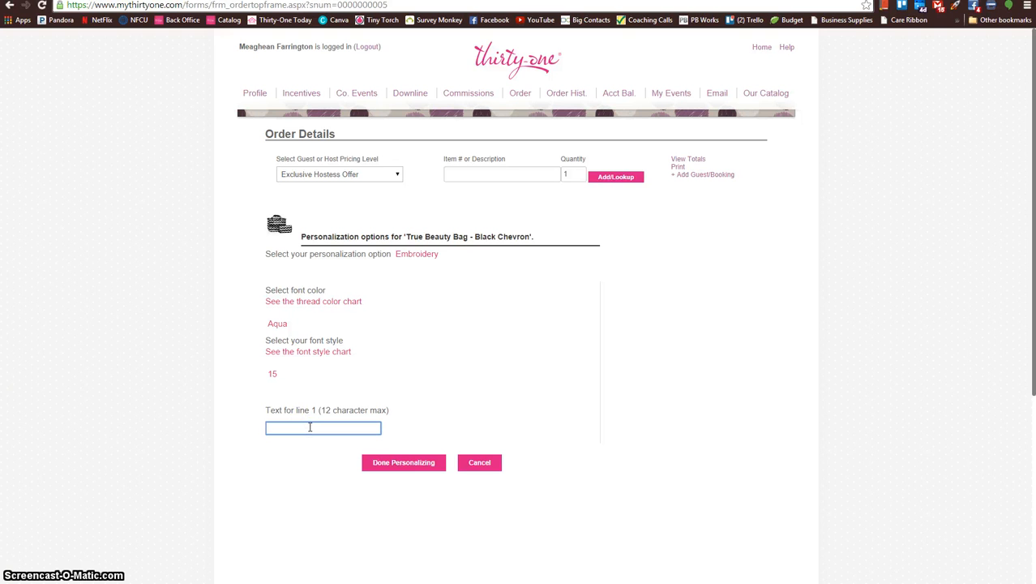
text(Jes)
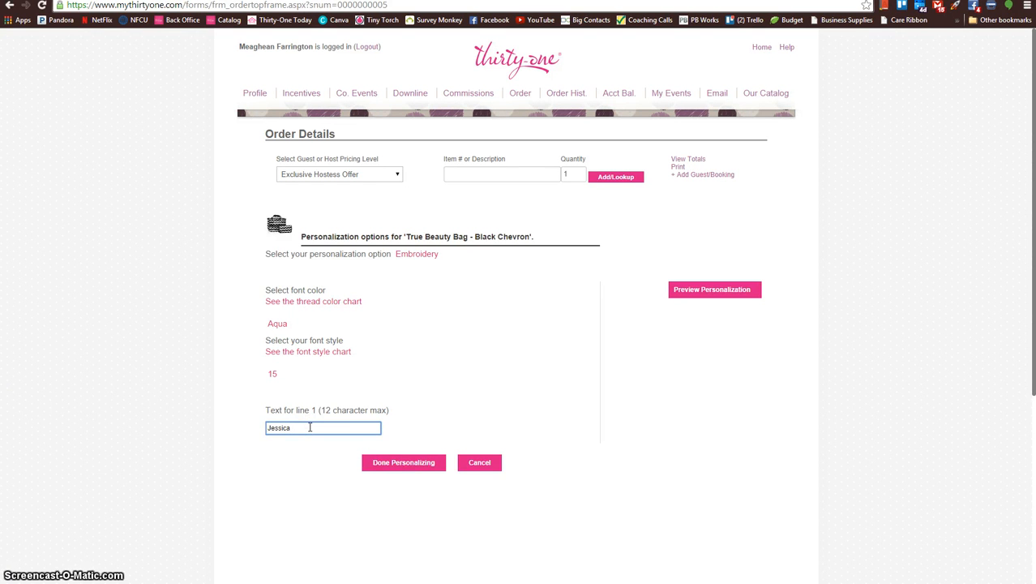
text(sica)
click(406, 464)
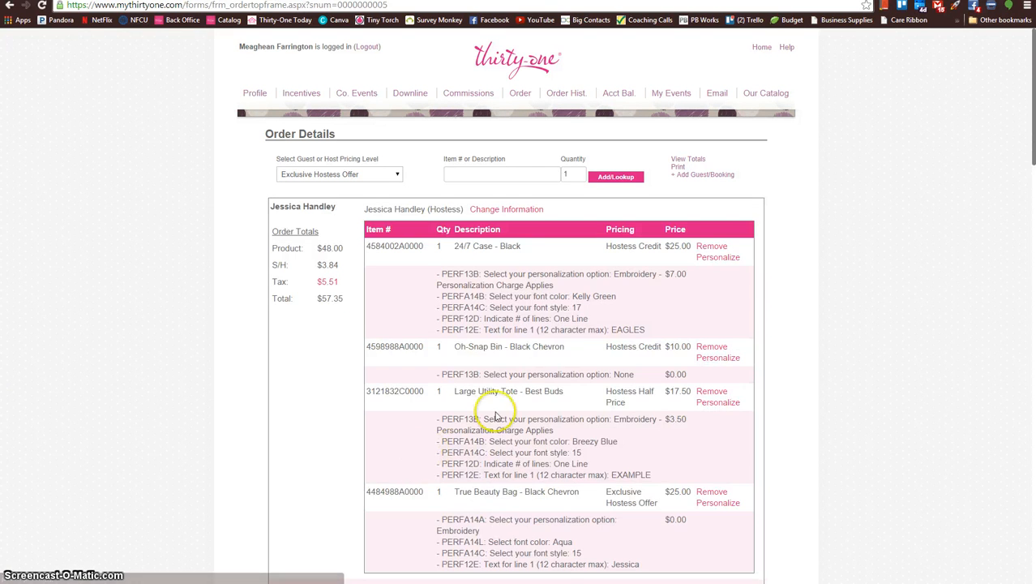
Step: Review the True Beauty Bag's price and personalization charge, and the hostess rewards earned and taken in the order summary
scroll(496, 416, down, 2)
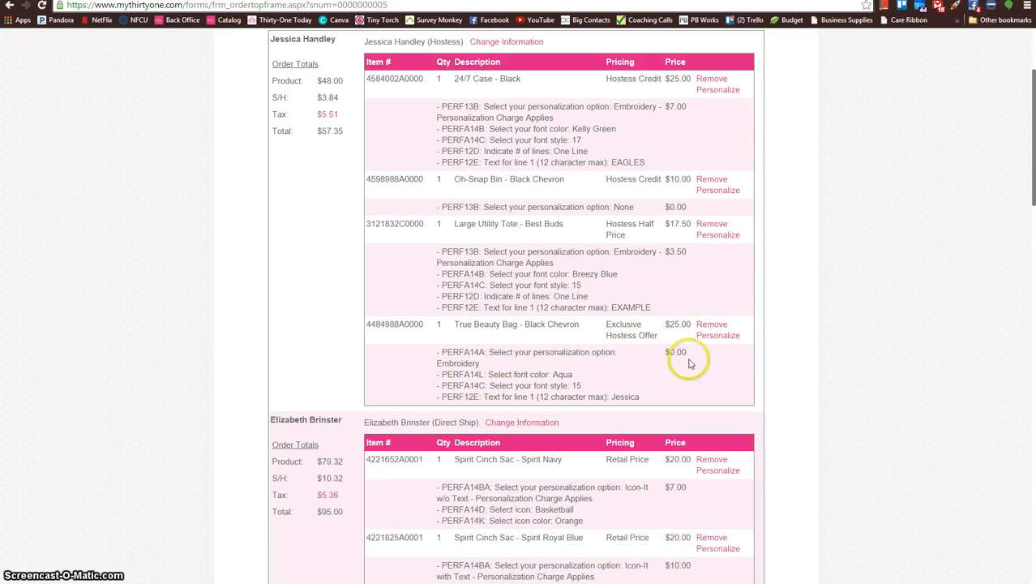
drag(683, 353, 684, 381)
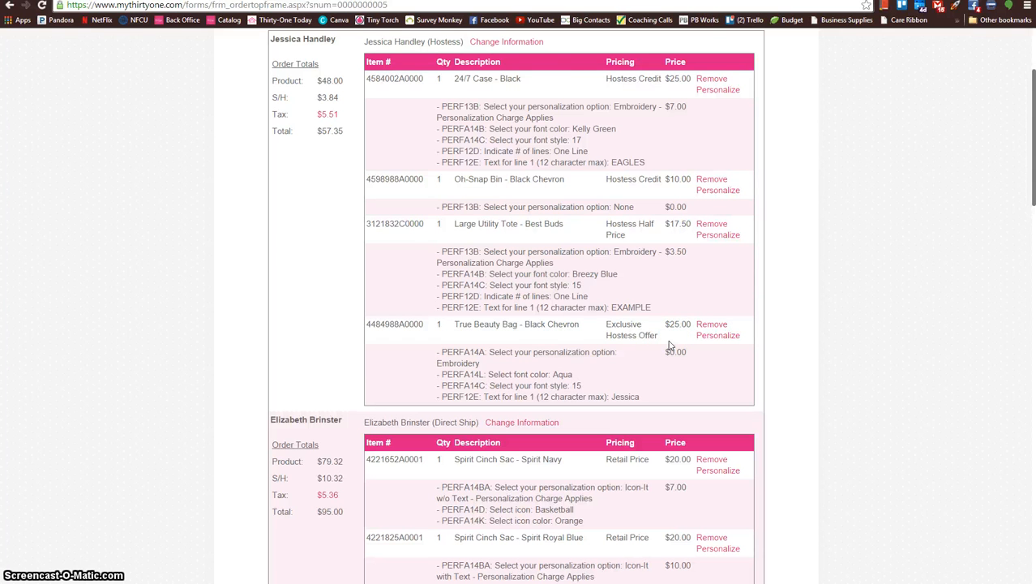
scroll(670, 345, up, 2)
scroll(670, 346, down, 8)
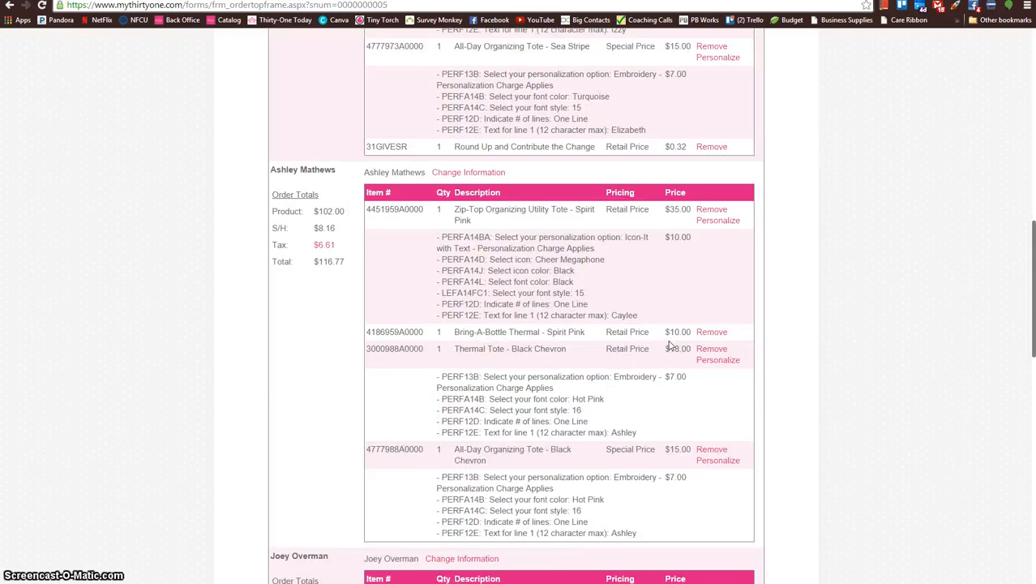
scroll(670, 345, down, 12)
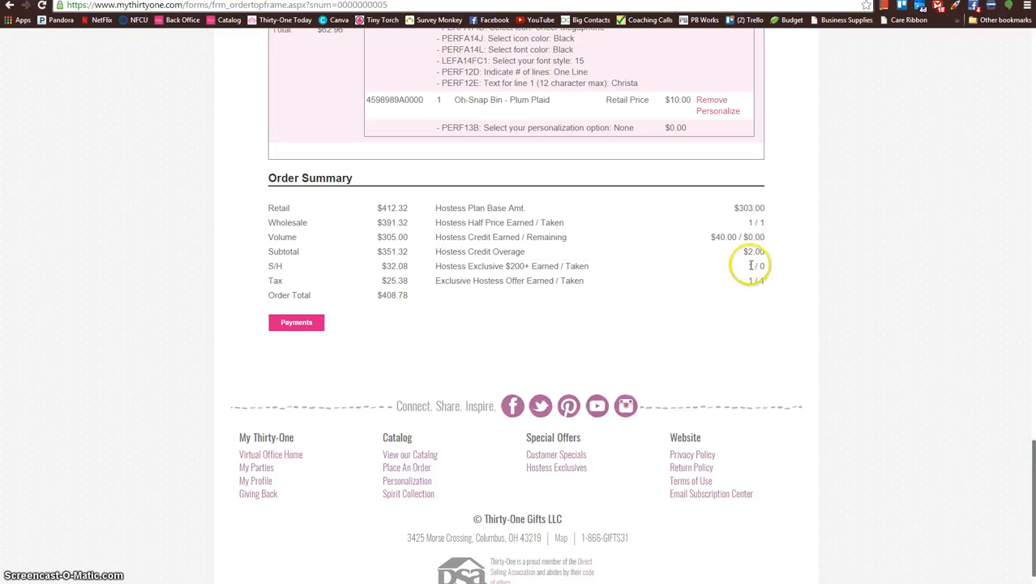
Step: Under Hostess Exclusive $200+ pricing, look up "double" and add one Double Take Tote in Black Quilted Diamond
scroll(993, 444, up, 20)
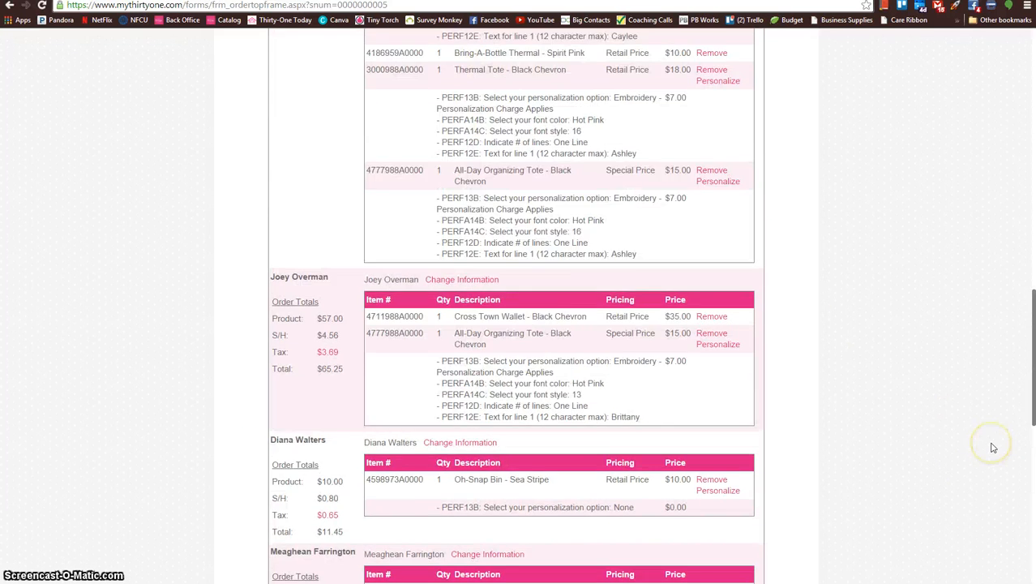
scroll(993, 448, up, 3)
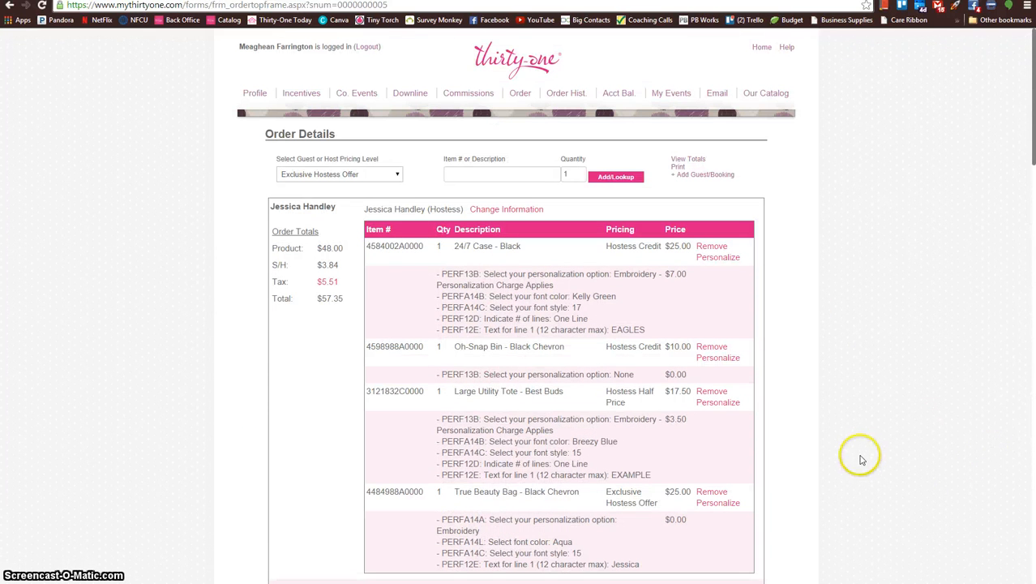
click(395, 174)
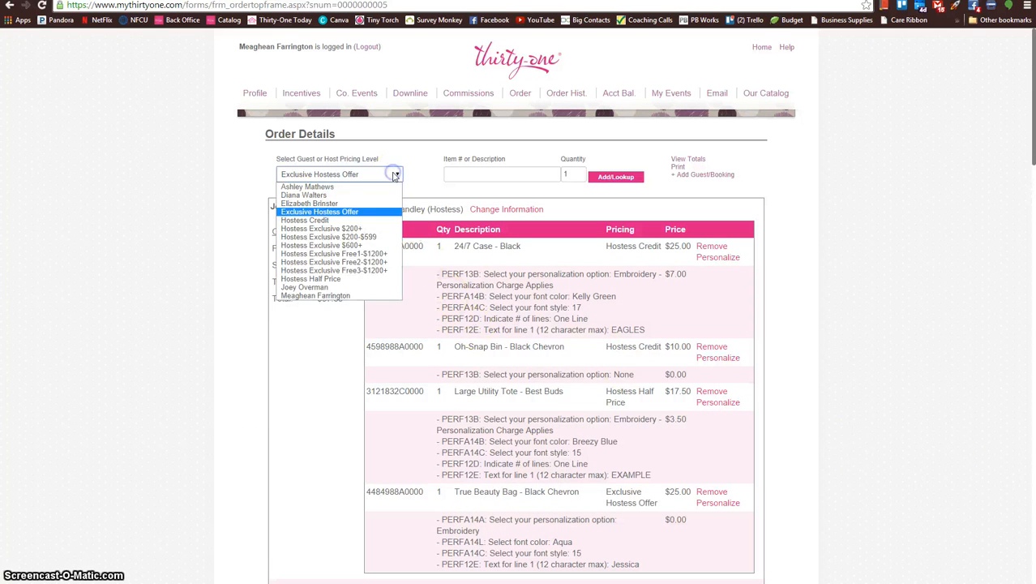
click(333, 230)
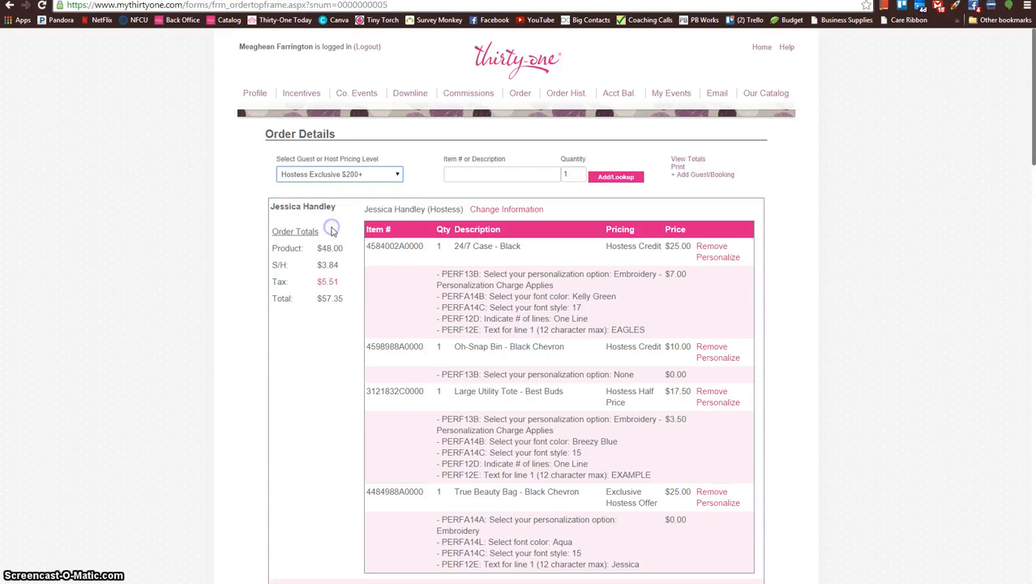
click(471, 176)
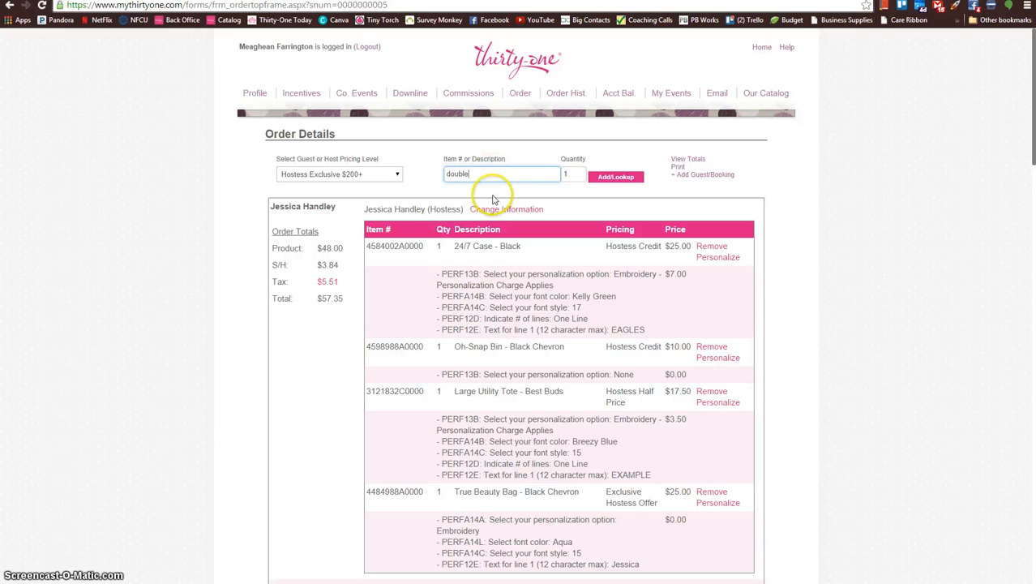
click(616, 176)
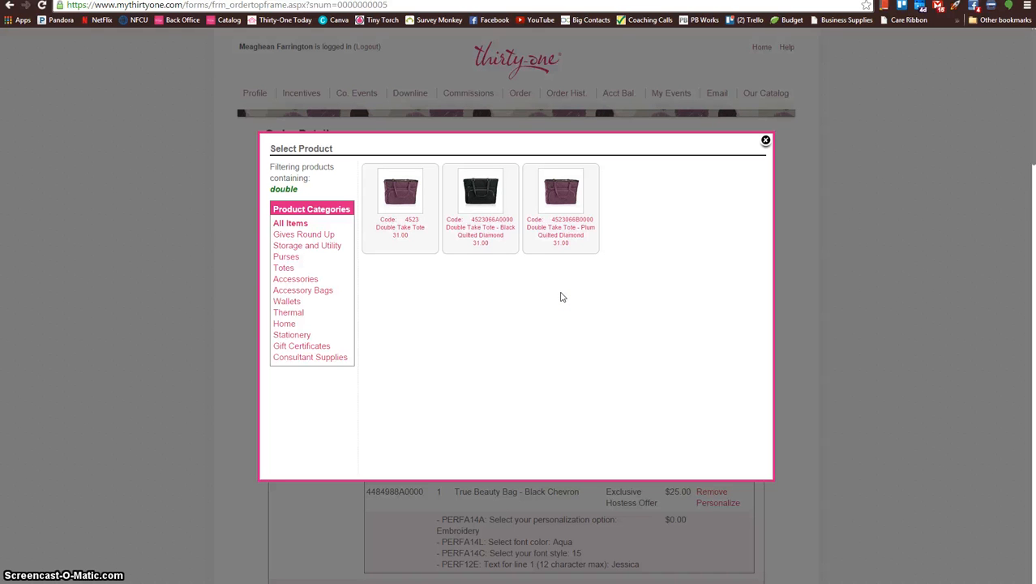
click(491, 240)
Step: Set the Double Take Tote's personalization option to Embroidery and open the font color choices
click(491, 255)
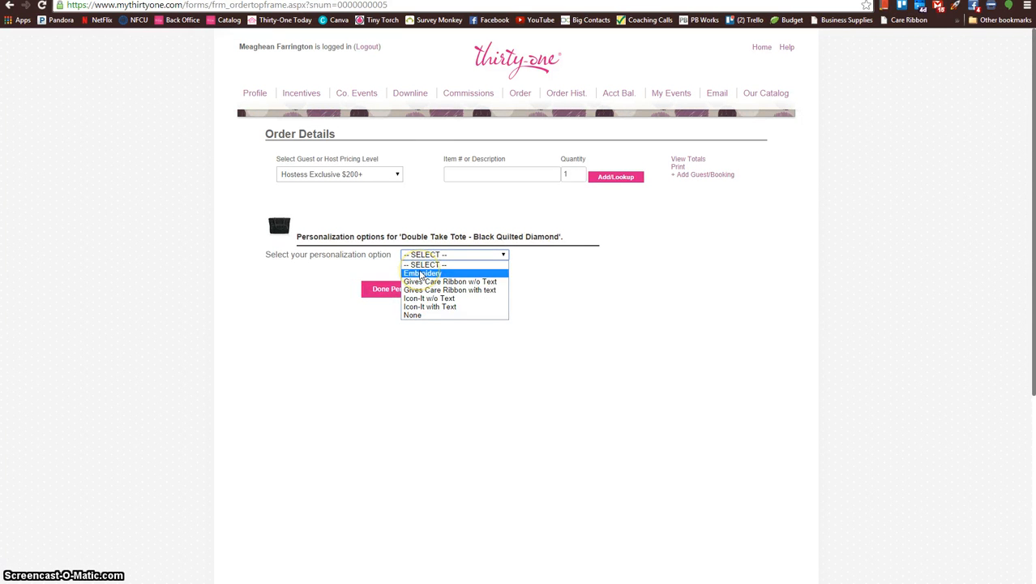
click(422, 274)
click(328, 325)
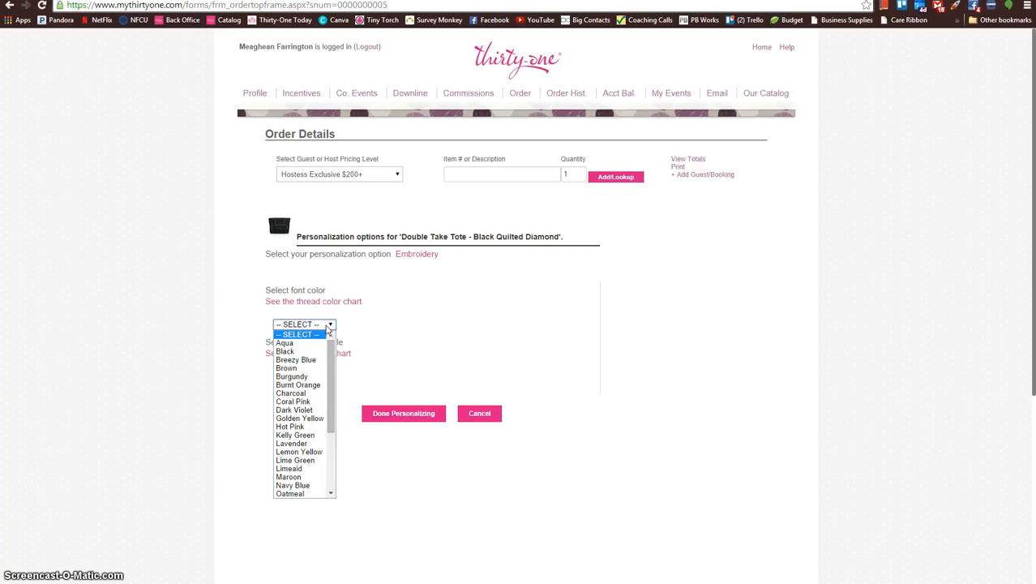
click(342, 327)
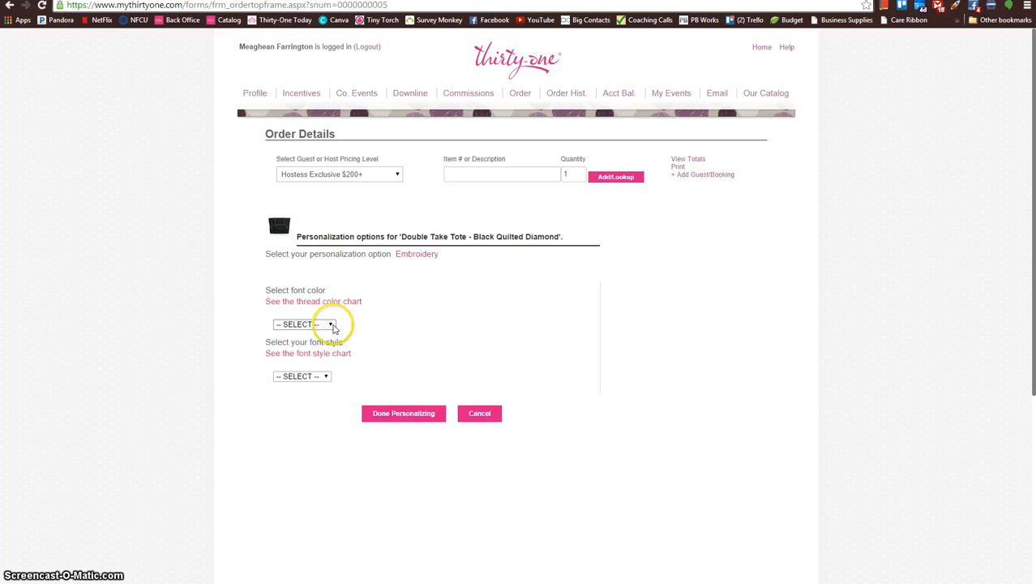
click(331, 325)
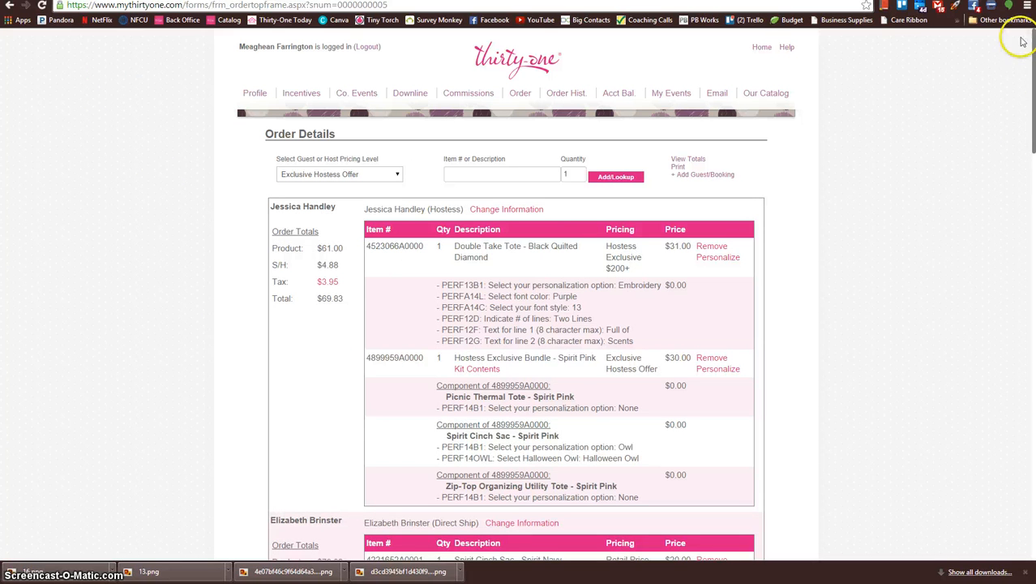
Step: Proceed from the order summary to payments and confirm that the personalization options are correct
scroll(893, 261, down, 10)
scroll(895, 267, down, 10)
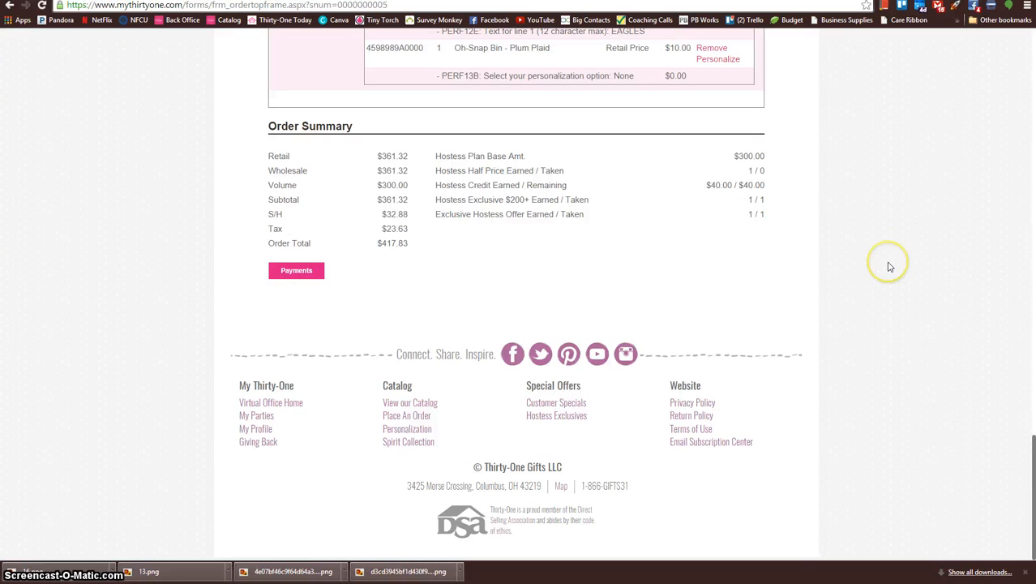
click(289, 276)
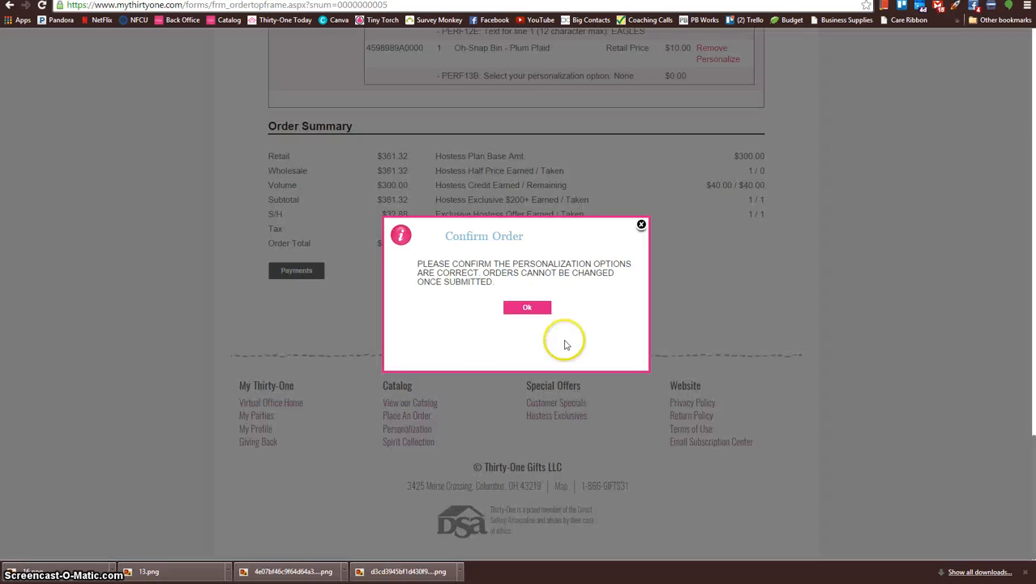
click(527, 305)
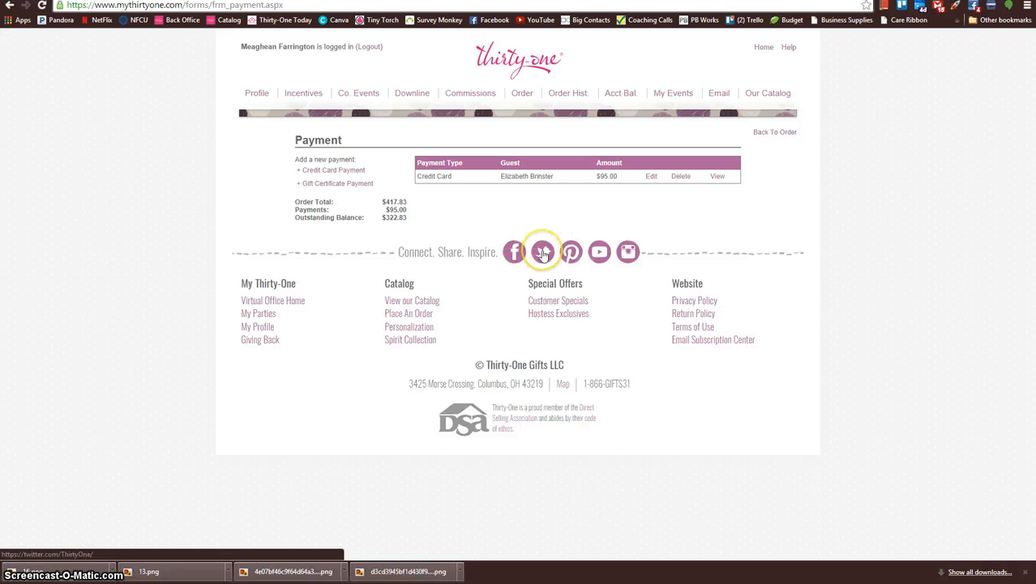
Step: Start a new credit card payment and select the hostess as the customer
click(342, 171)
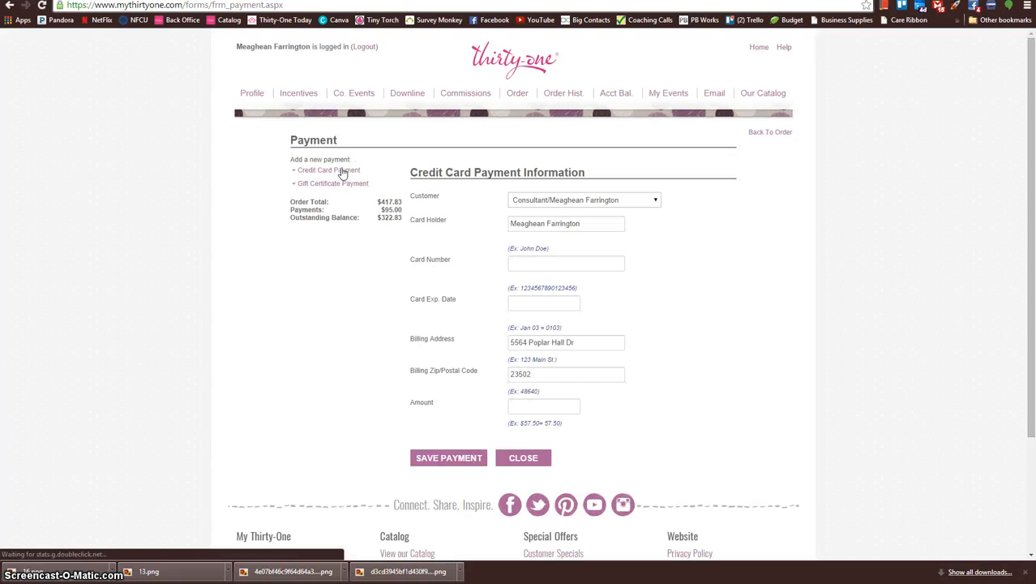
click(655, 202)
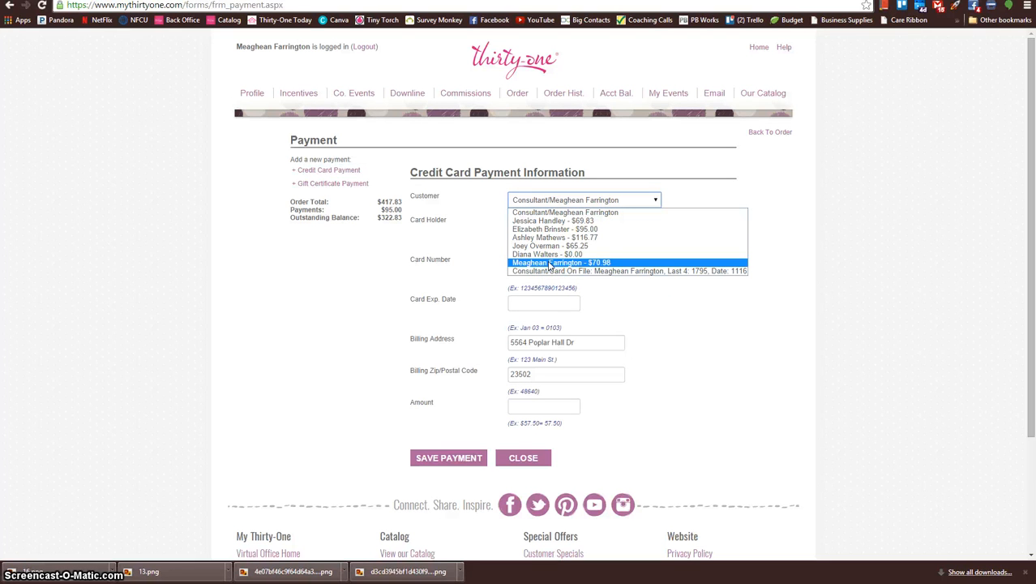
click(548, 222)
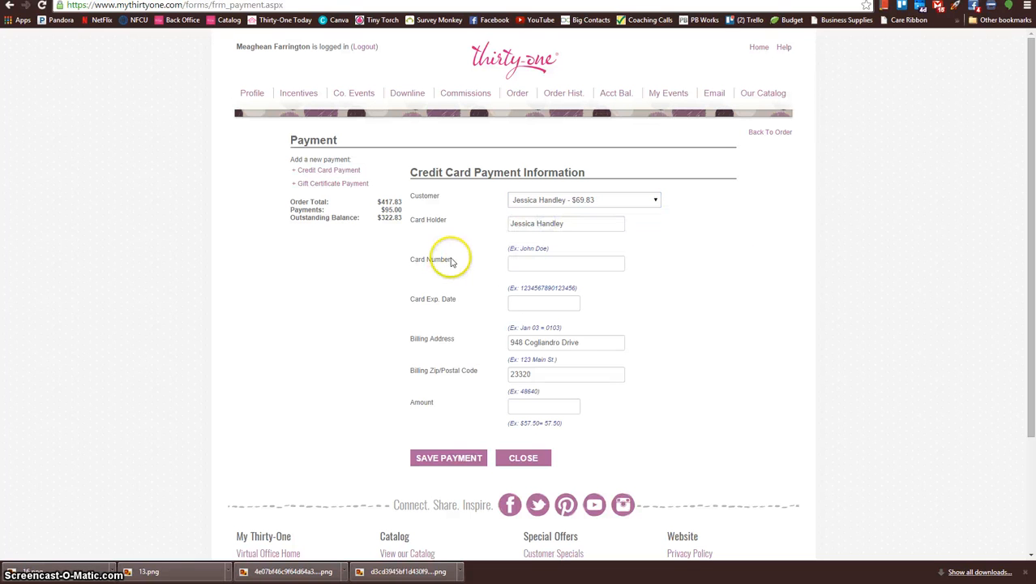
Step: Try overwriting the hostess's billing address in the payment form, and reload the payment page
drag(589, 342, 432, 332)
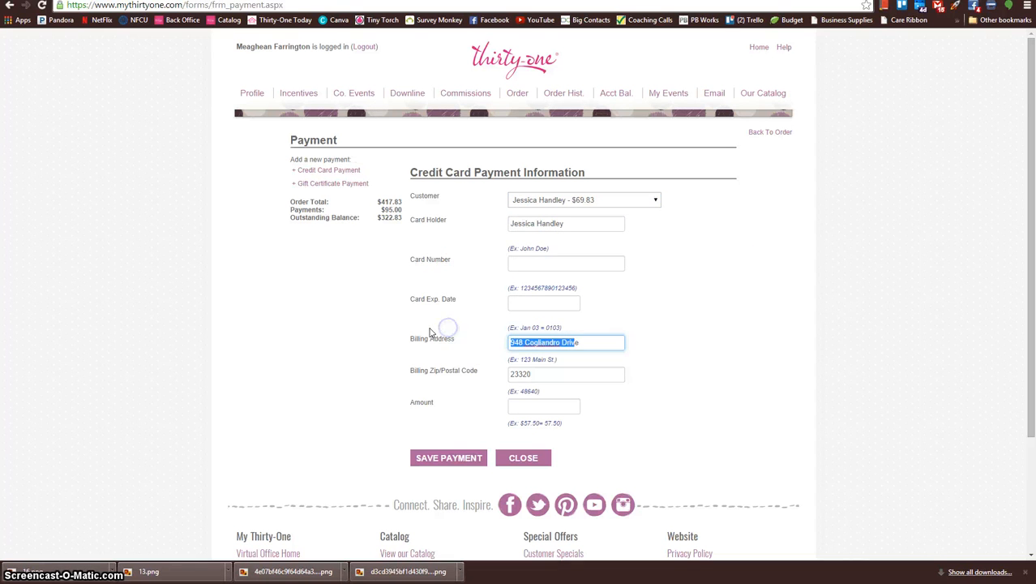
text(e)
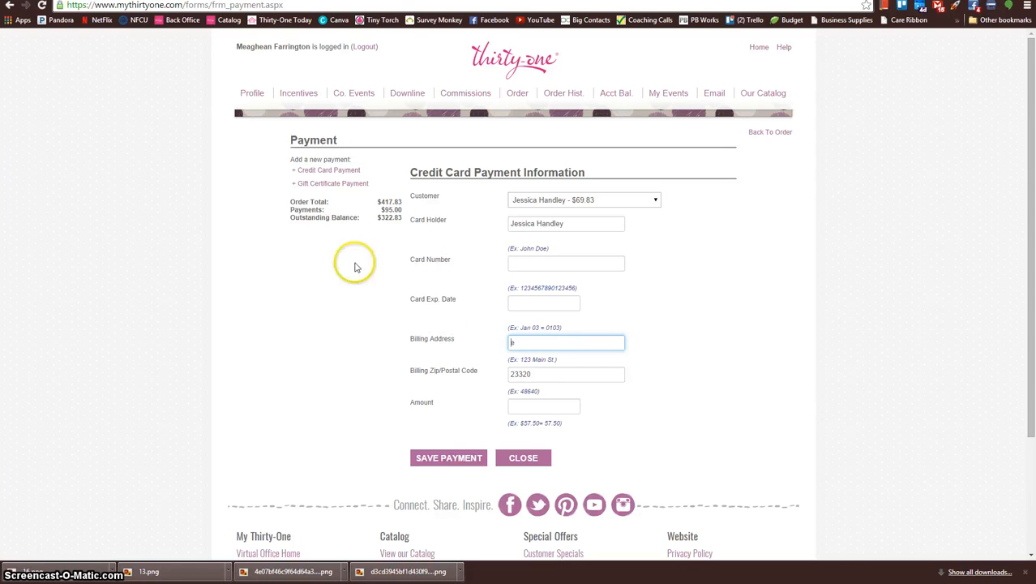
click(42, 7)
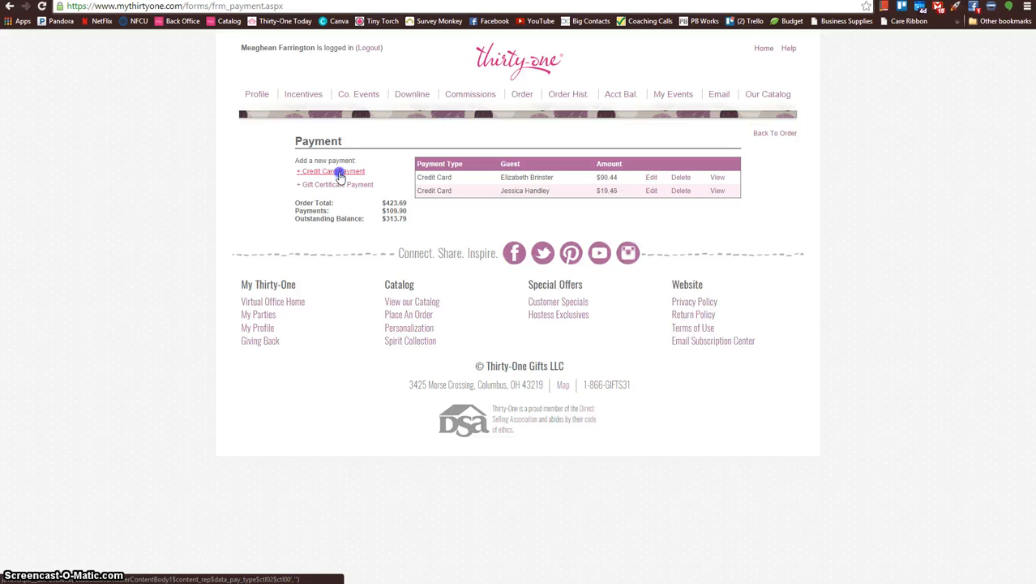
Step: Choose the guest who owes $116.77 as the customer for the new credit card payment
click(541, 201)
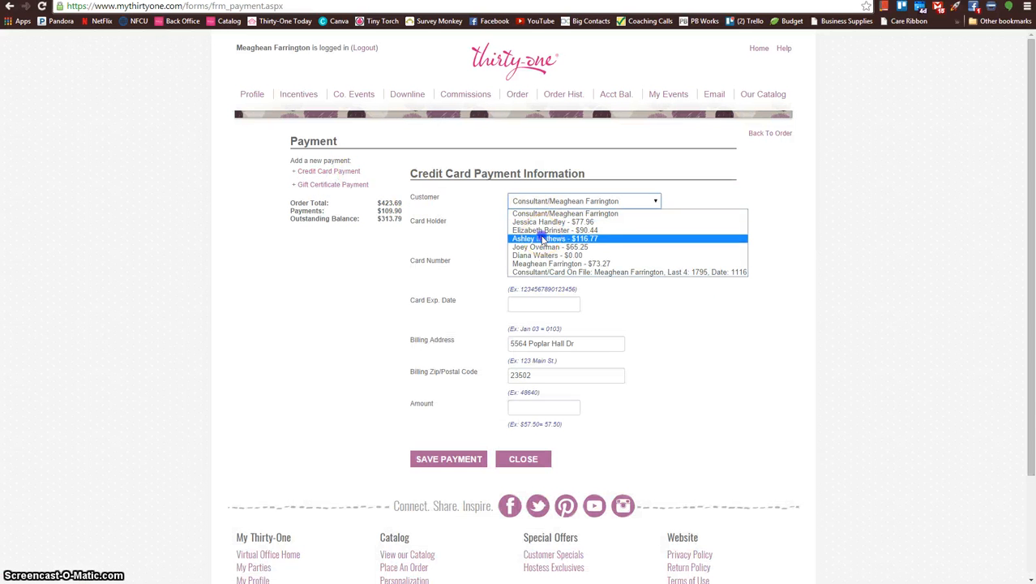
click(523, 238)
click(493, 236)
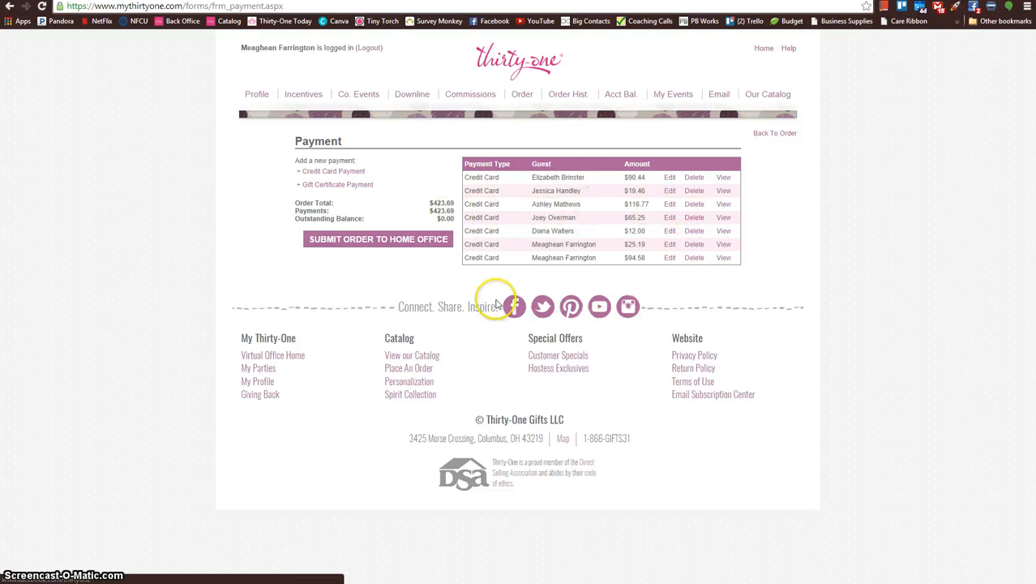
Step: Submit the fully paid party order to the home office
click(369, 239)
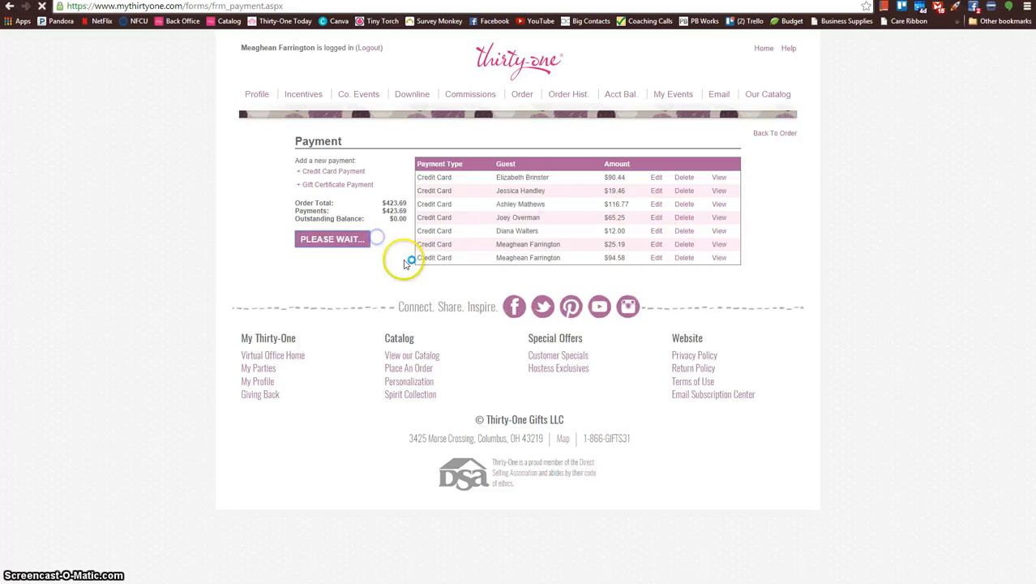